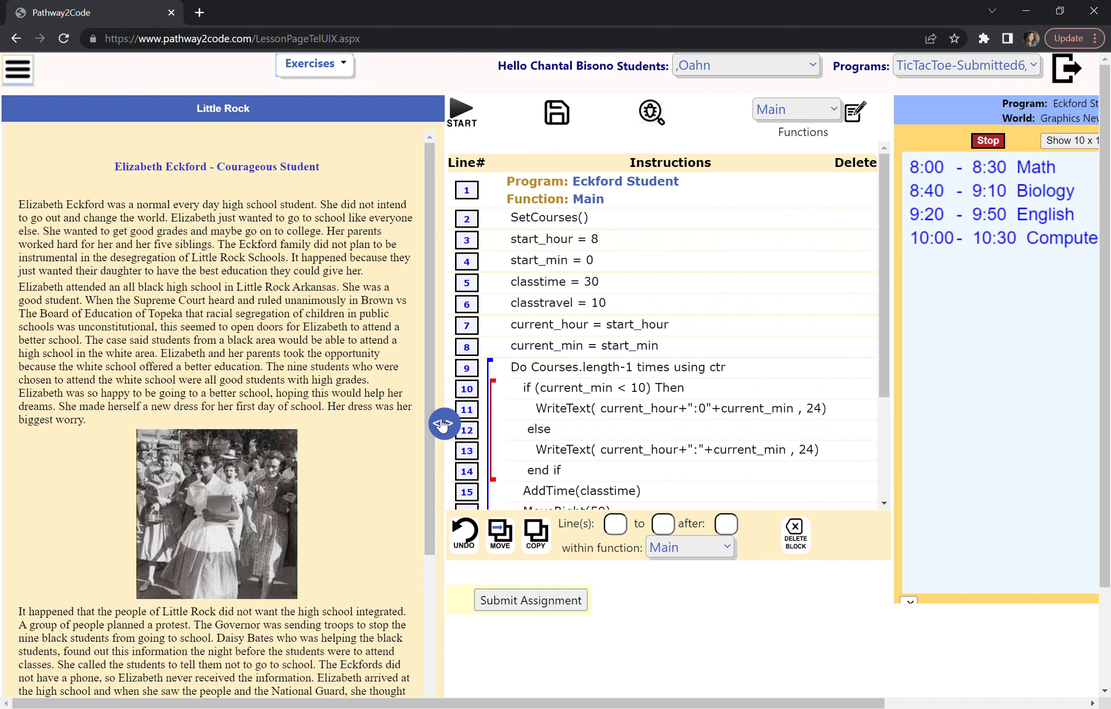
# Collapse the Little Rock lesson pane to view the full program output, and expand the lesson again
pyautogui.hscroll(3, 444, 430)
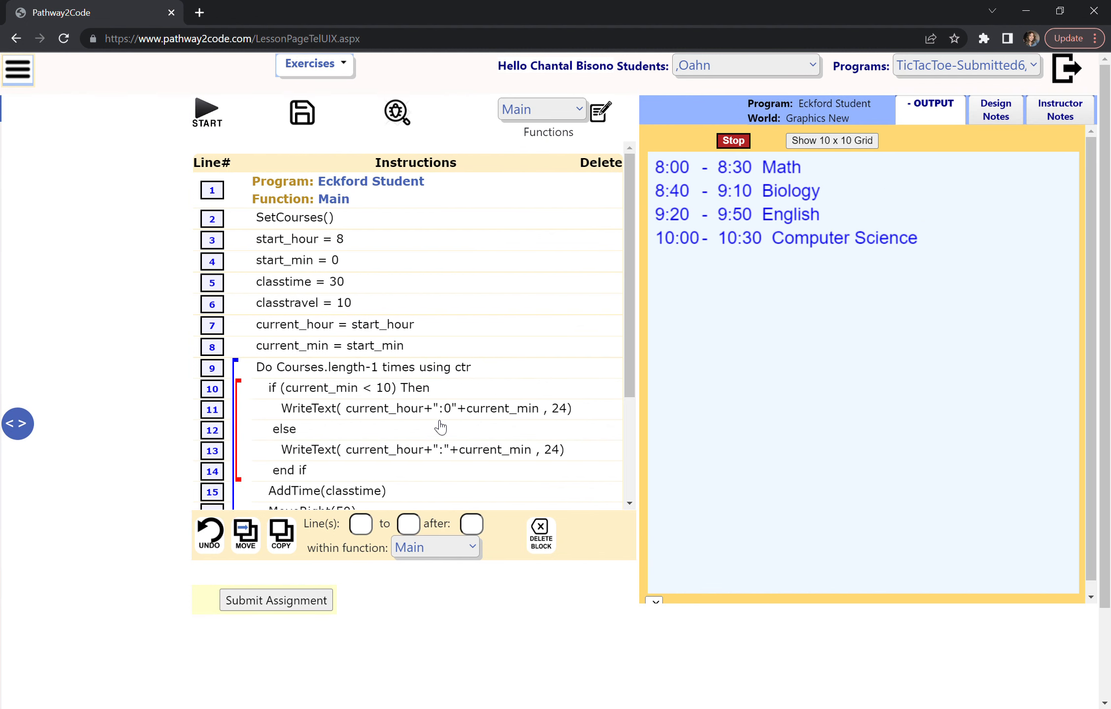
pyautogui.click(17, 424)
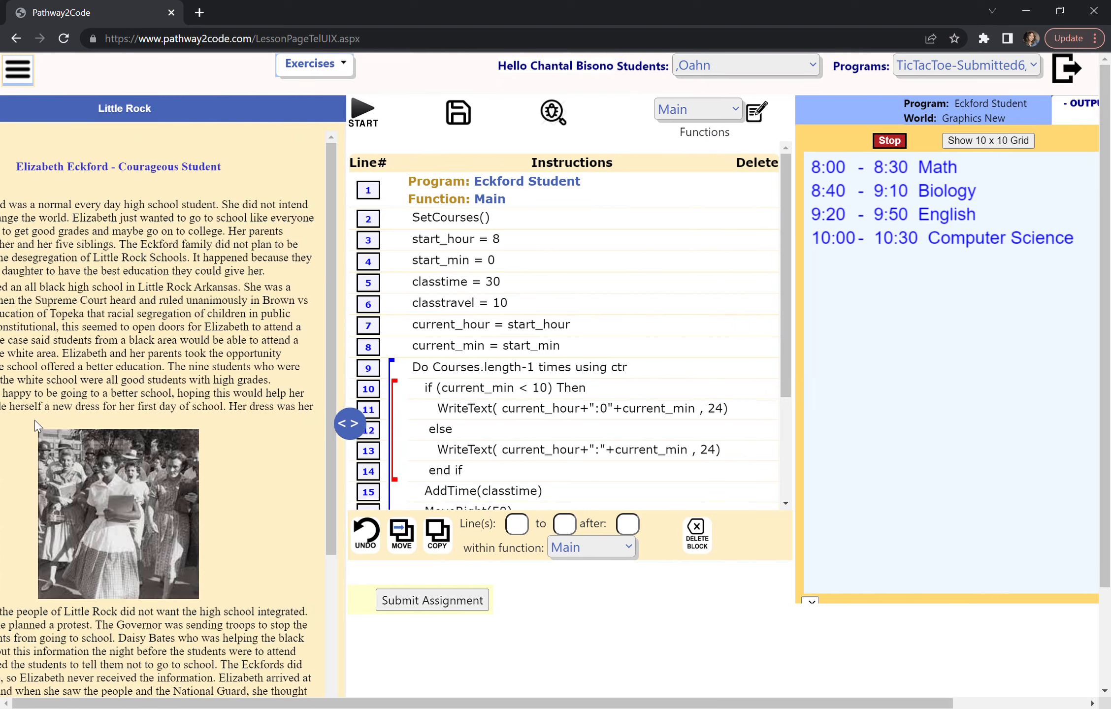
pyautogui.click(444, 423)
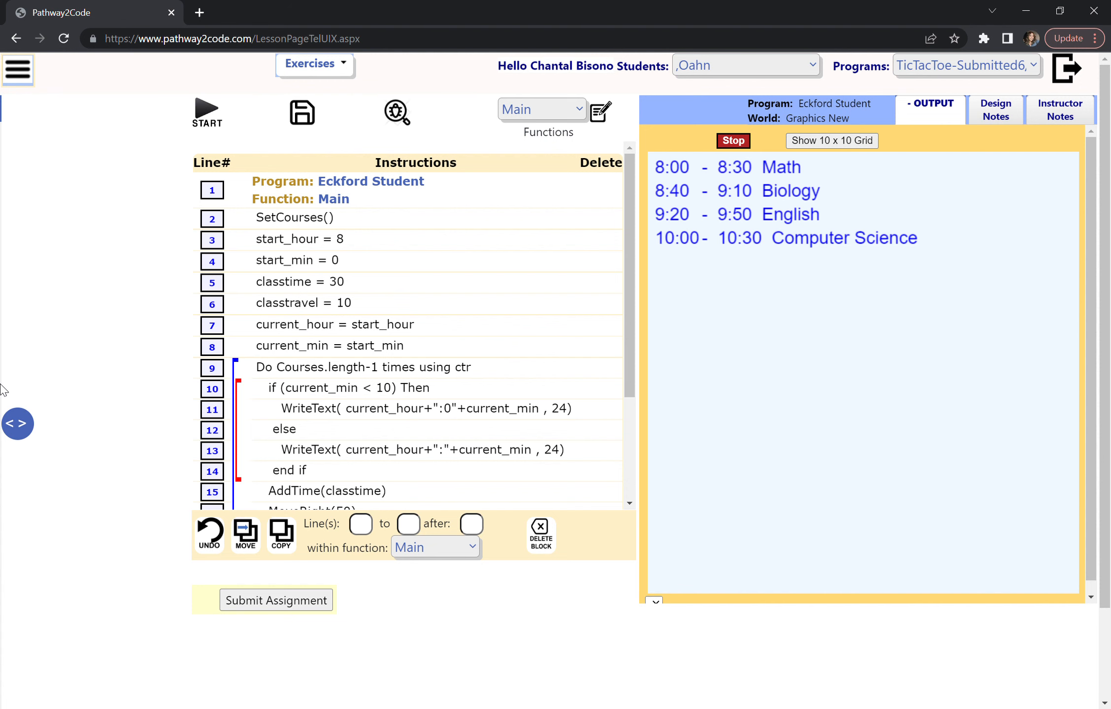
pyautogui.click(17, 423)
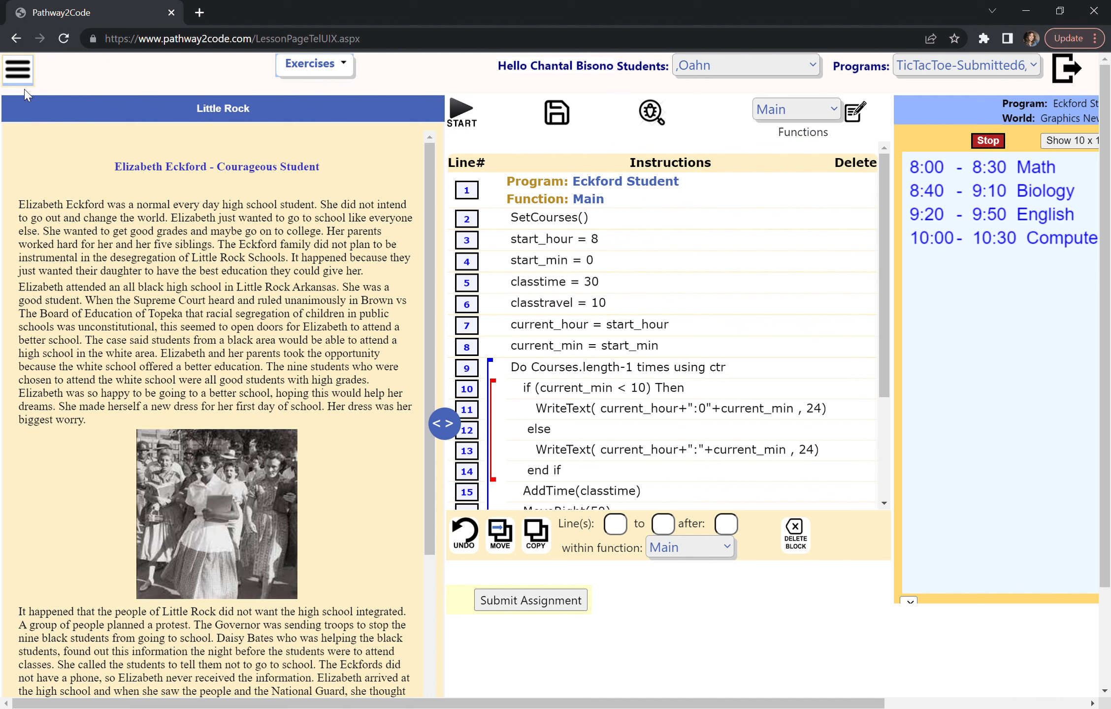
# Open the instructor's user account management for class C290 and look through the user list
pyautogui.click(27, 71)
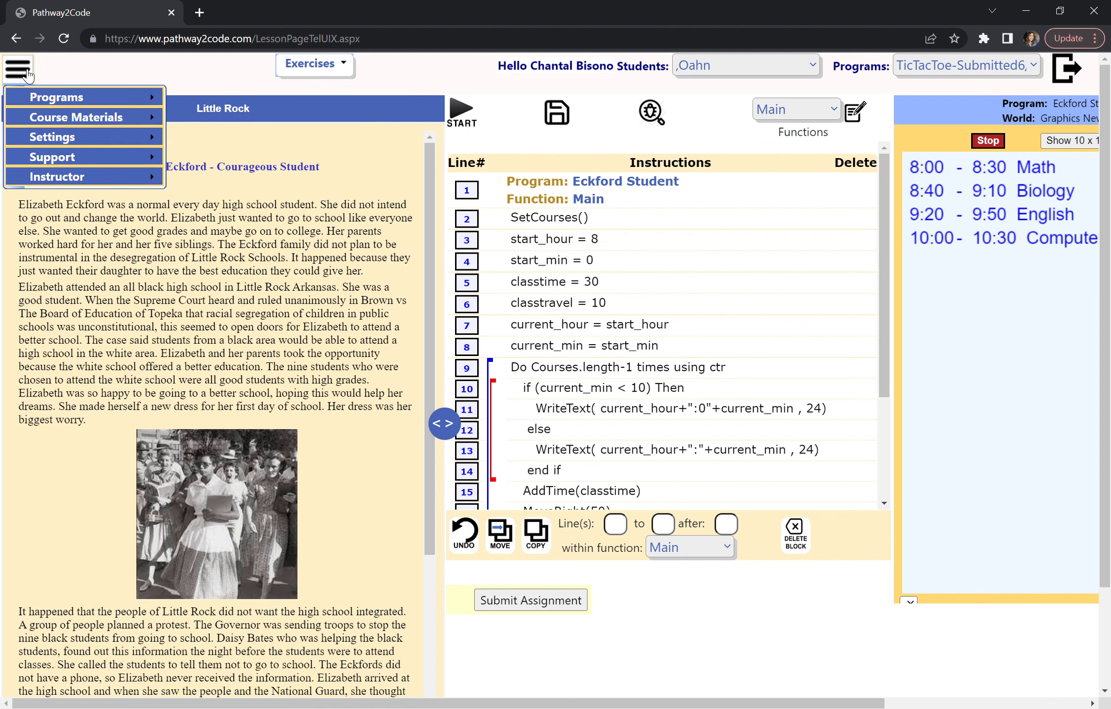
pyautogui.moveTo(31, 98)
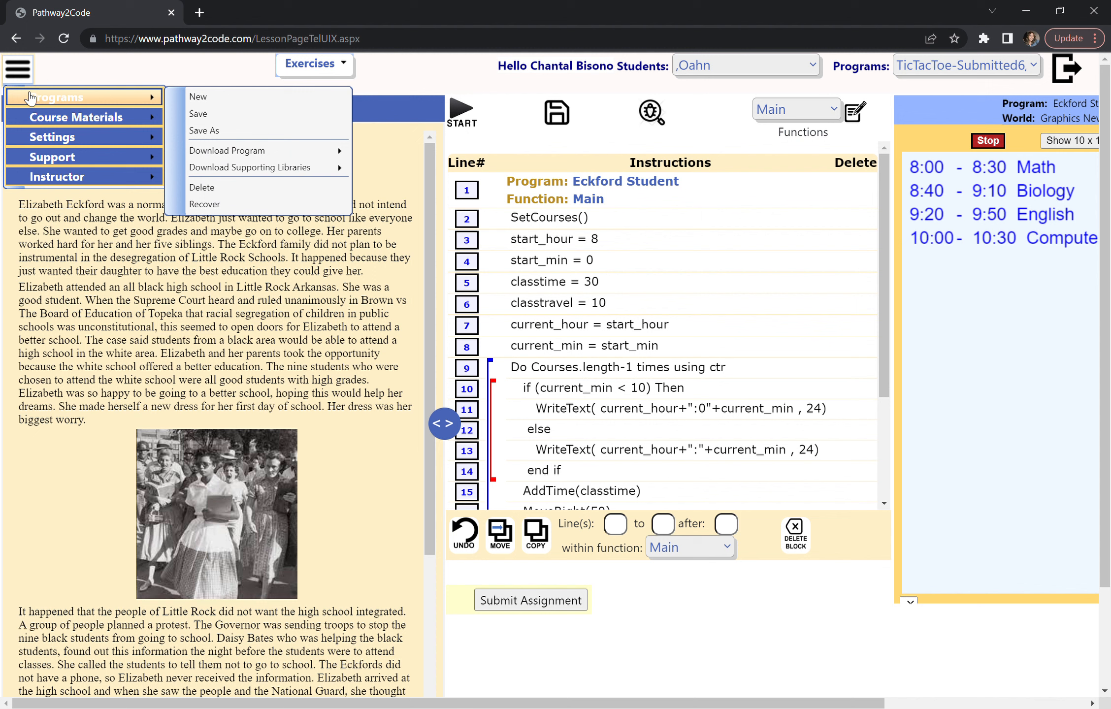
pyautogui.moveTo(48, 143)
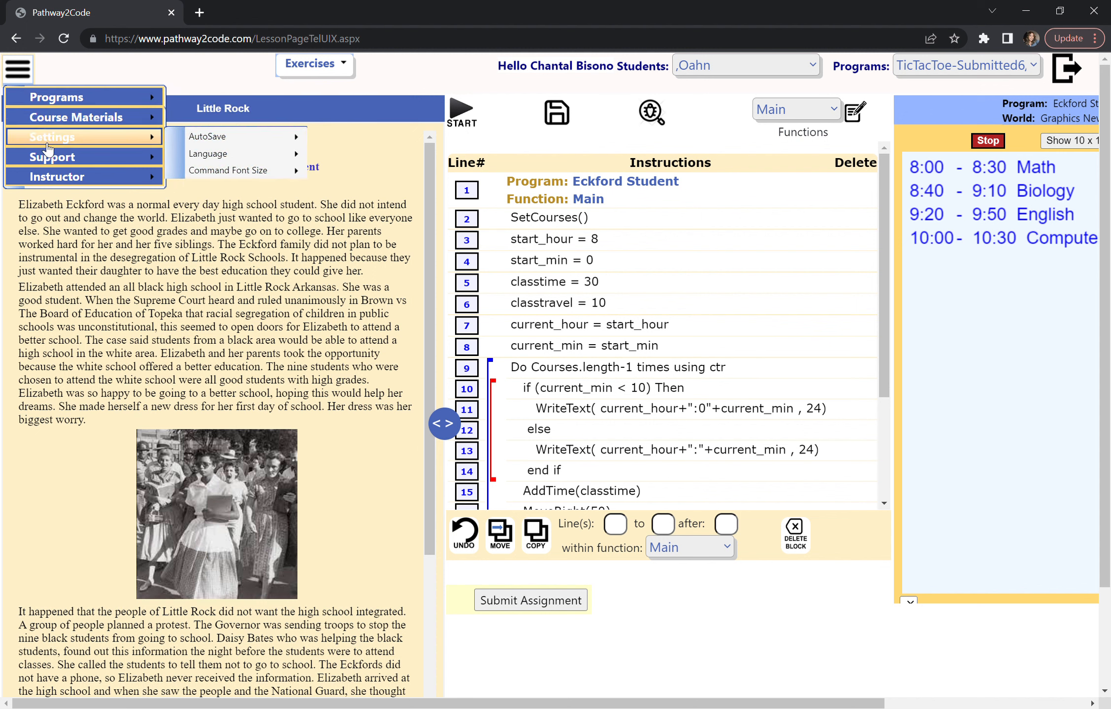
pyautogui.moveTo(66, 181)
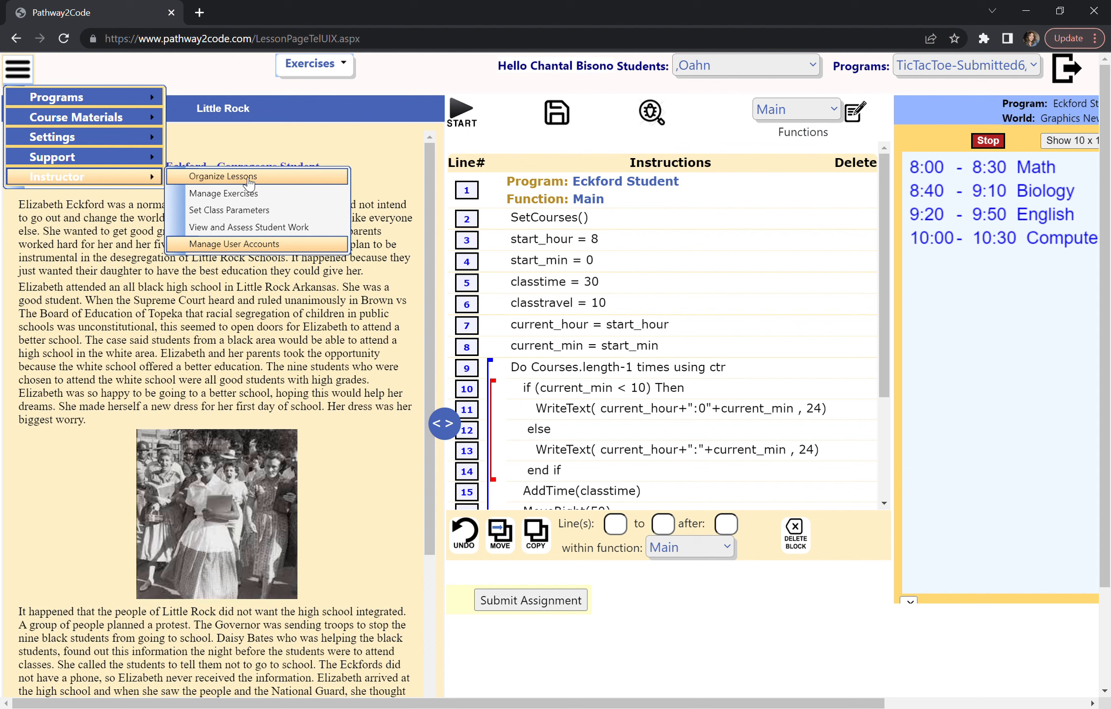
pyautogui.click(259, 245)
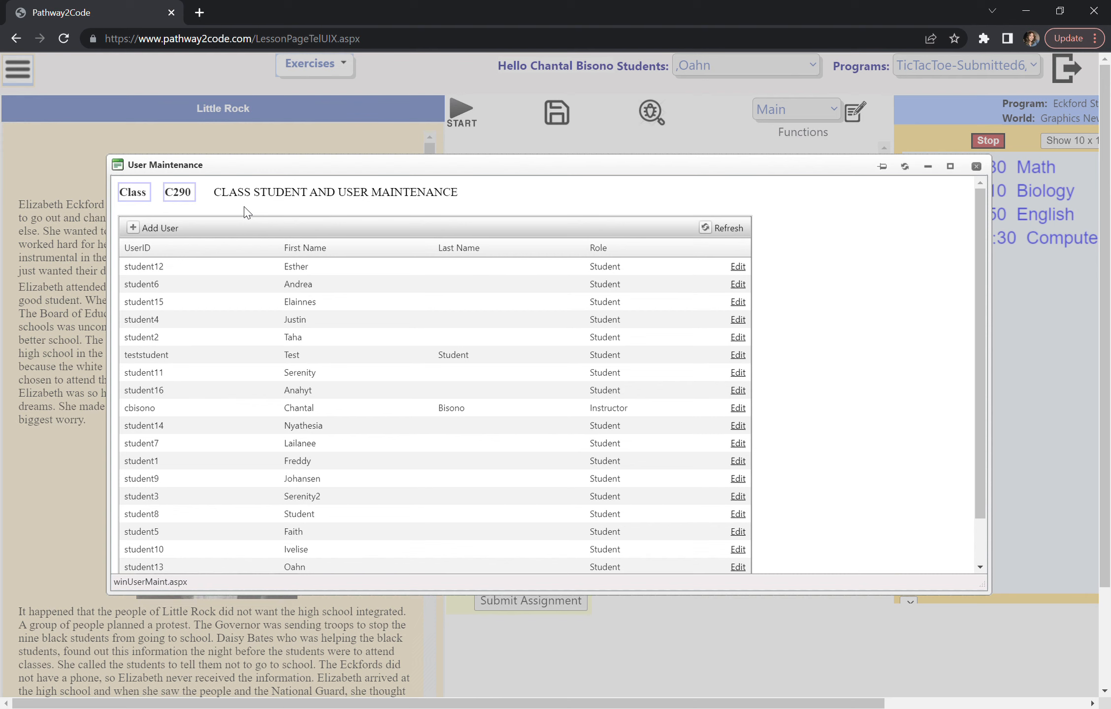
pyautogui.scroll(-2, 344, 296)
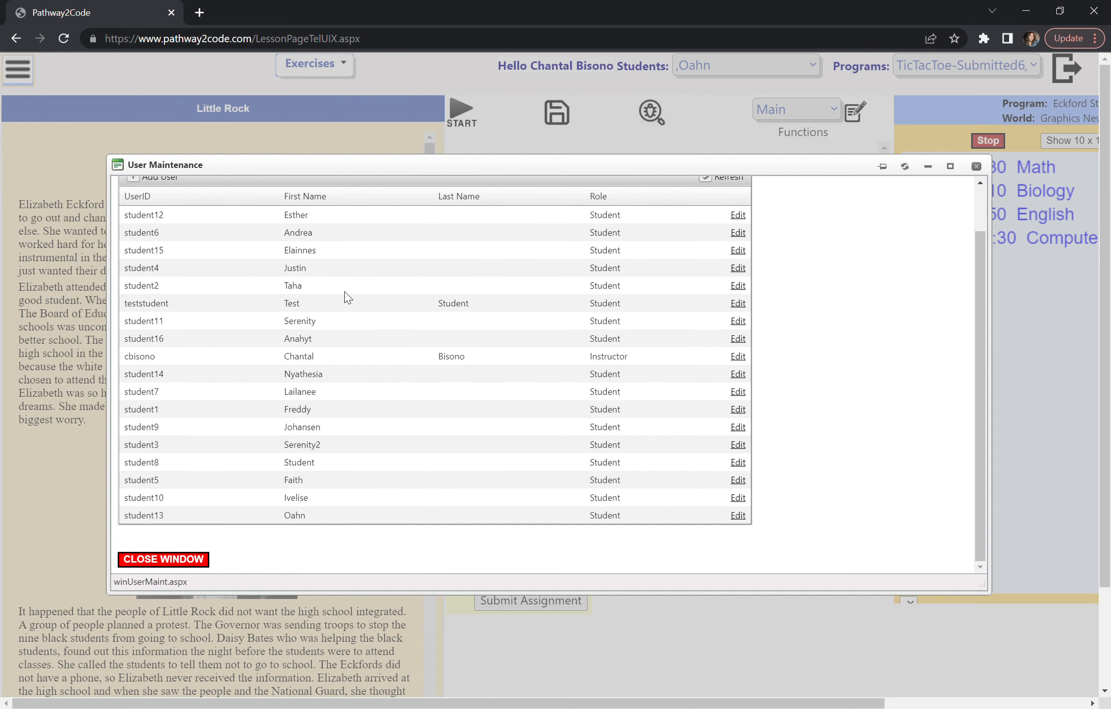
pyautogui.scroll(2, 352, 334)
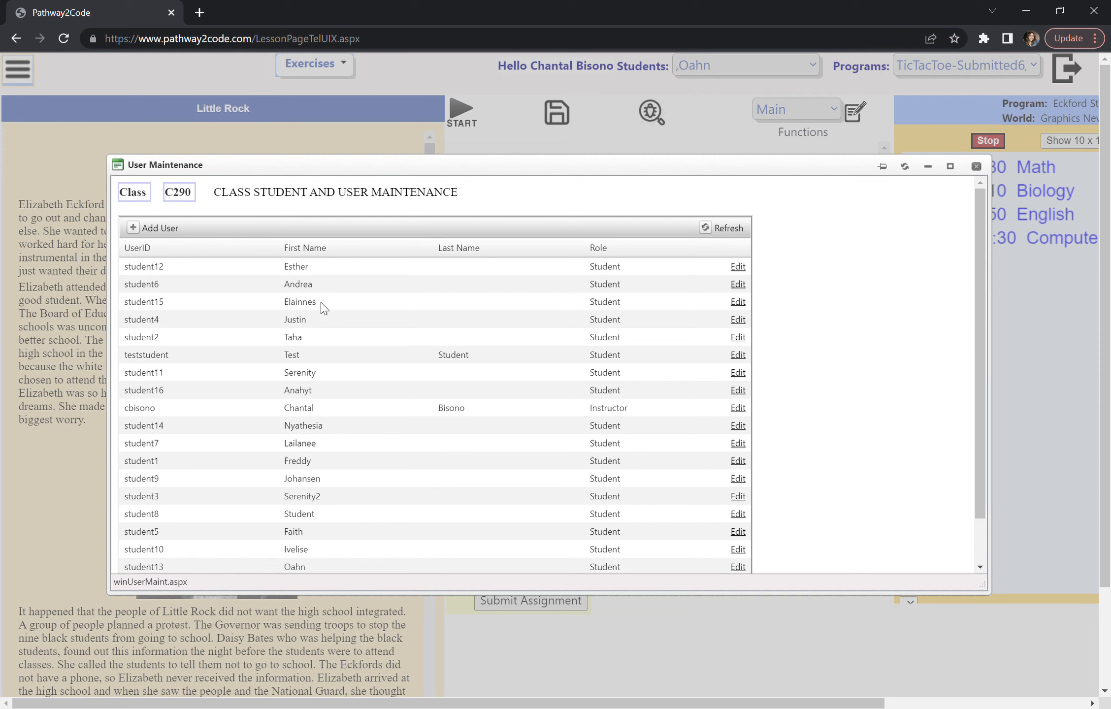
pyautogui.scroll(-1, 319, 308)
pyautogui.scroll(1, 319, 309)
# Open a blank new-user entry, go through its user ID, password and name fields, and cancel it
pyautogui.click(142, 229)
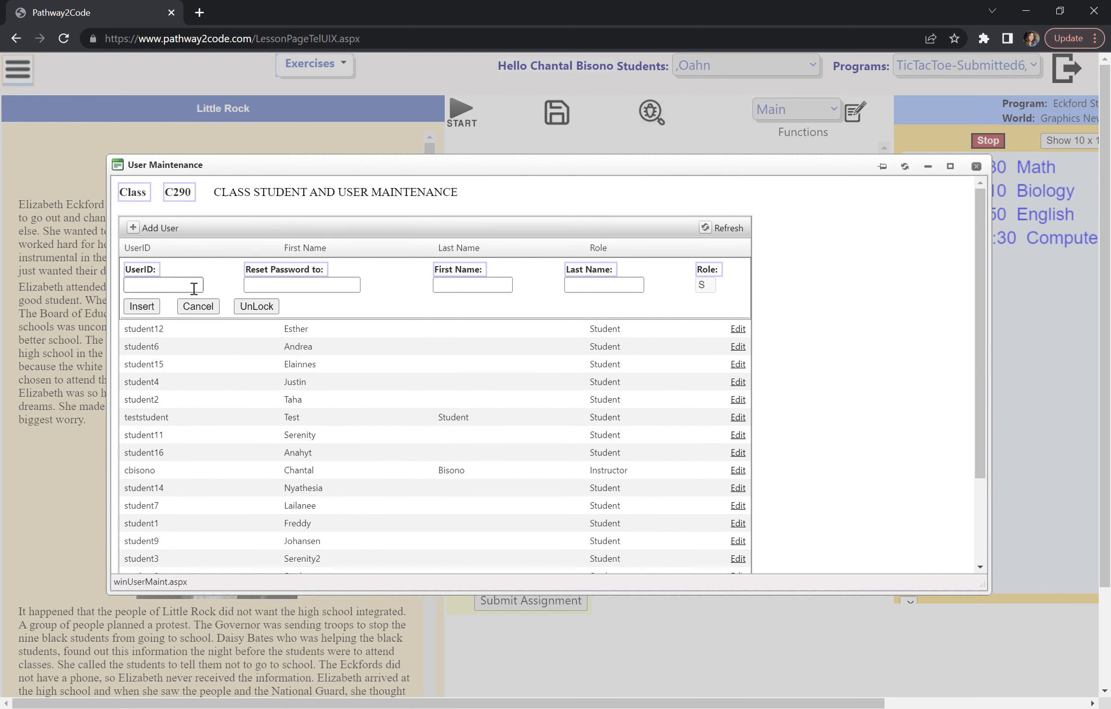
pyautogui.click(191, 291)
pyautogui.click(273, 292)
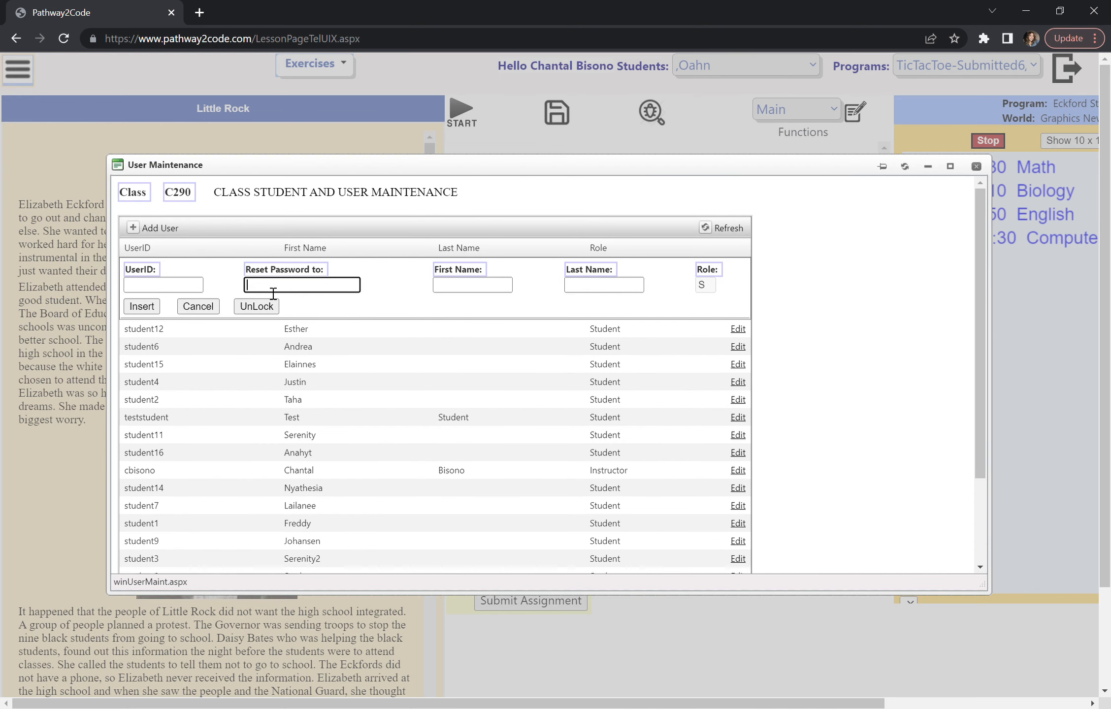
pyautogui.click(490, 291)
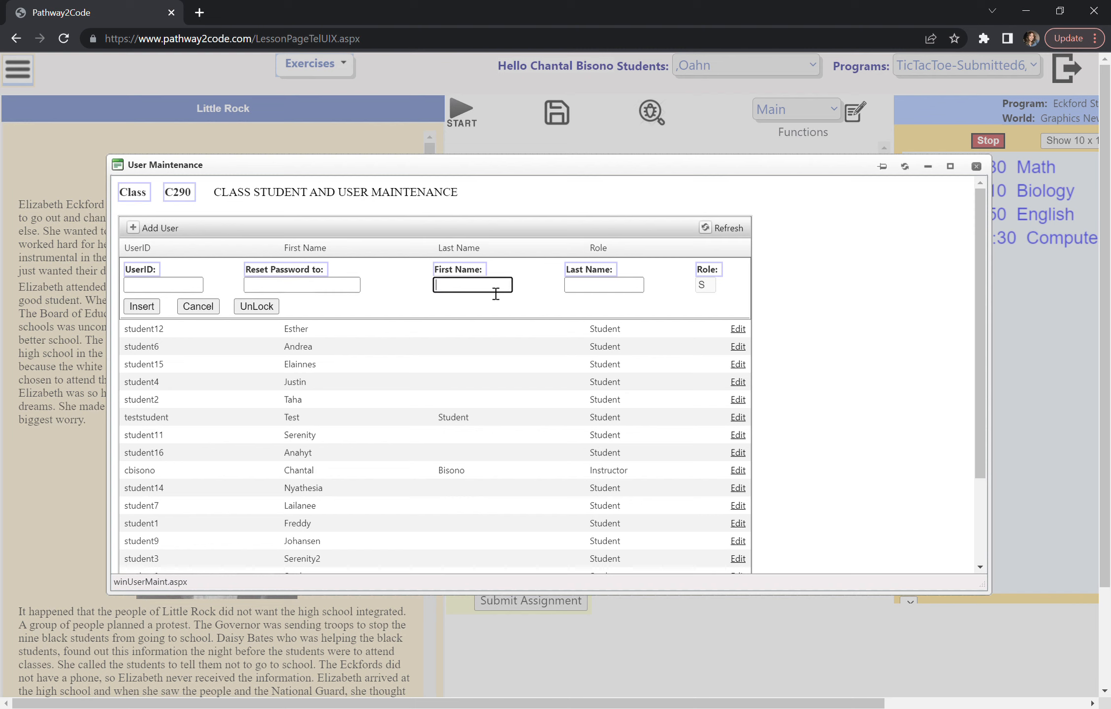
pyautogui.click(586, 292)
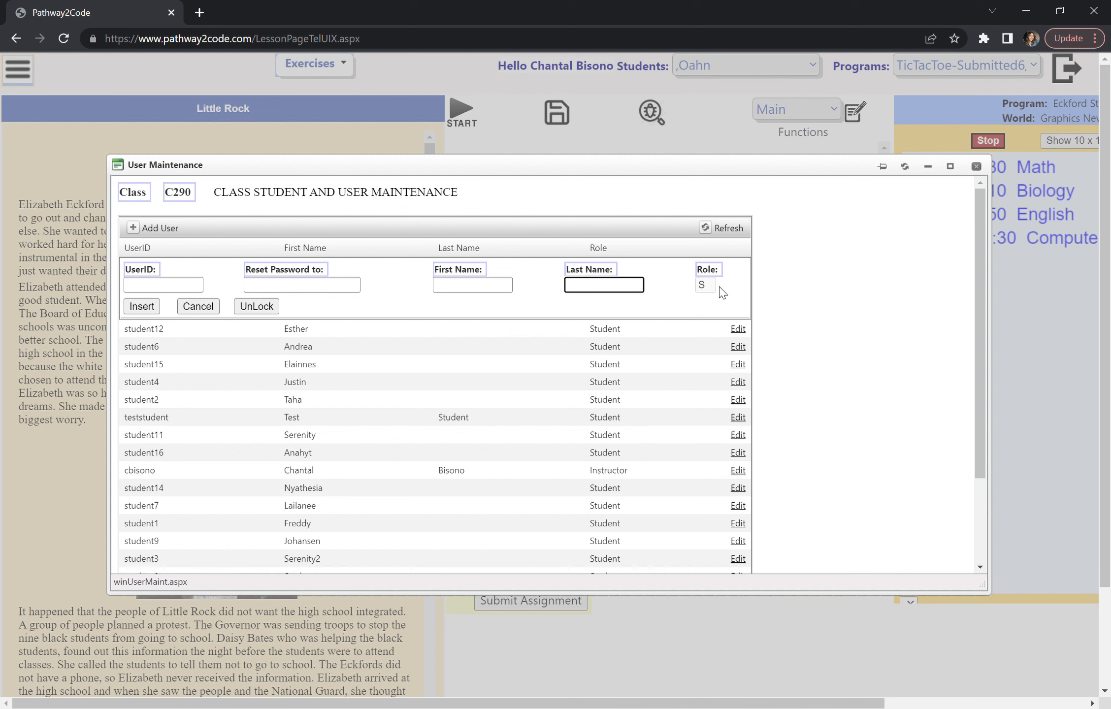
pyautogui.click(210, 306)
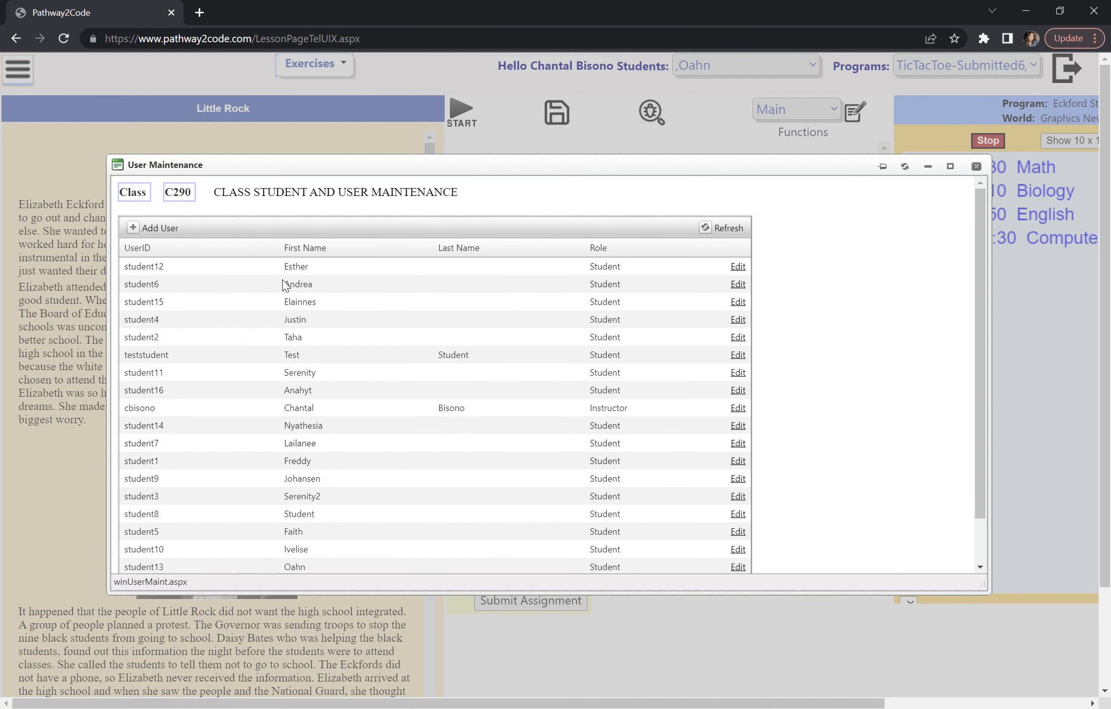
# Inspect the password reset and role fields of the first listed student's account, cancel the edit and close user maintenance
pyautogui.click(737, 266)
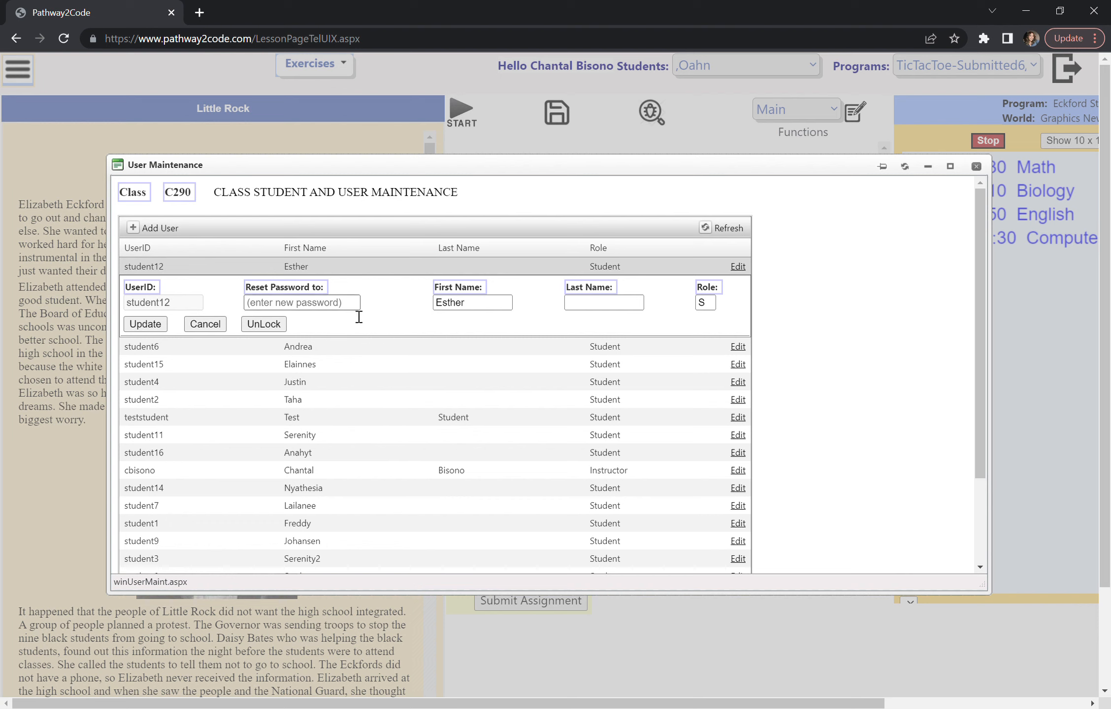
pyautogui.click(265, 308)
pyautogui.click(710, 304)
pyautogui.click(205, 324)
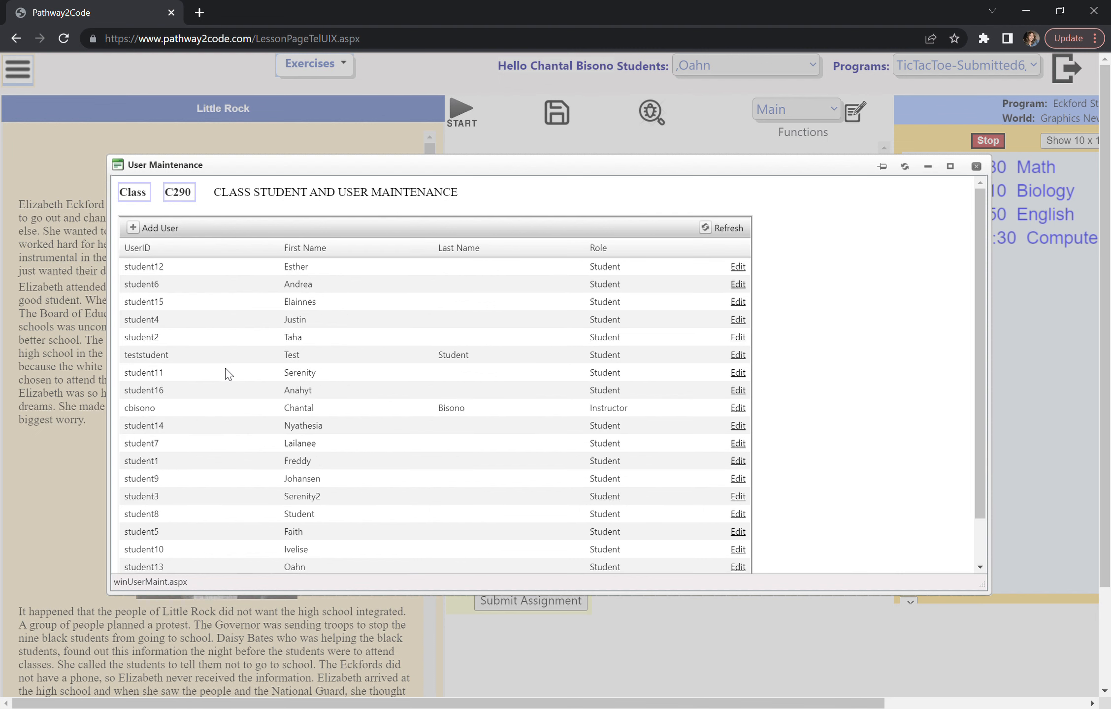
pyautogui.scroll(-1, 756, 238)
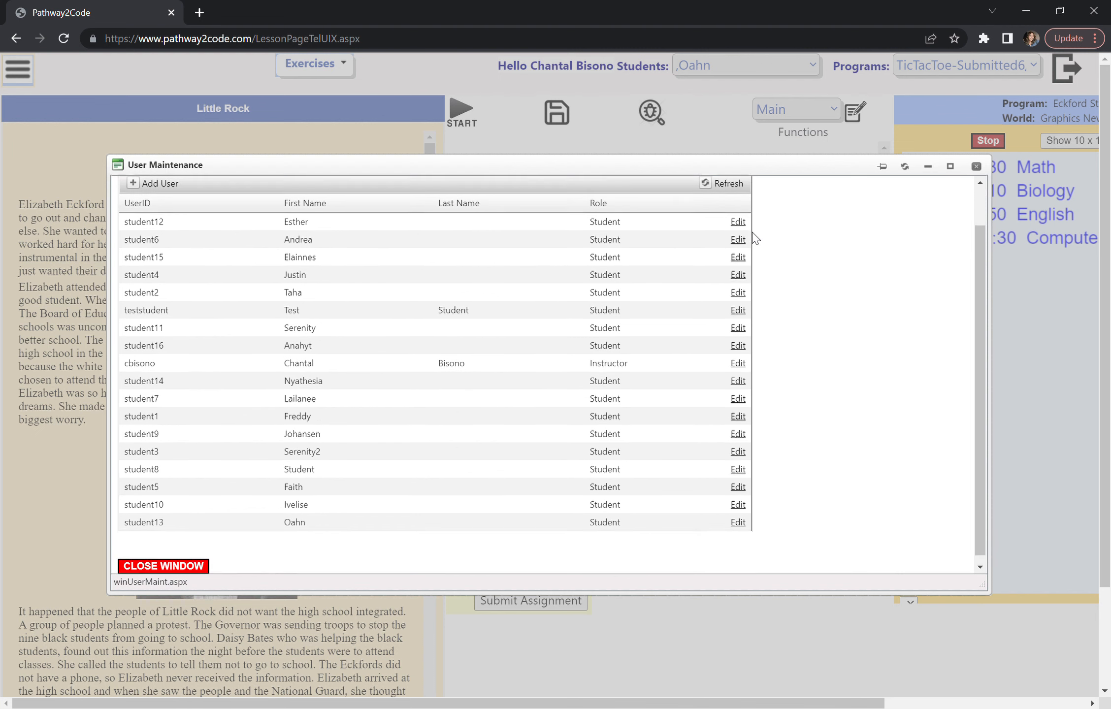
pyautogui.click(190, 565)
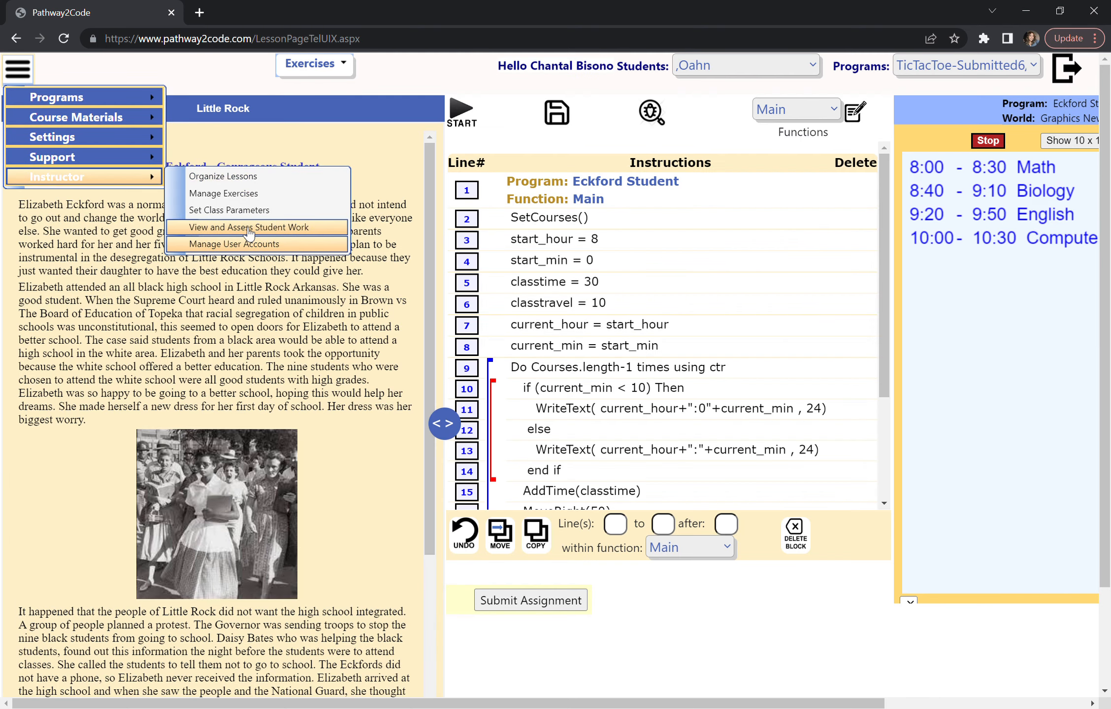
# Open the student work assessments and expand the first listed student's Eckford Student submission for review
pyautogui.click(248, 227)
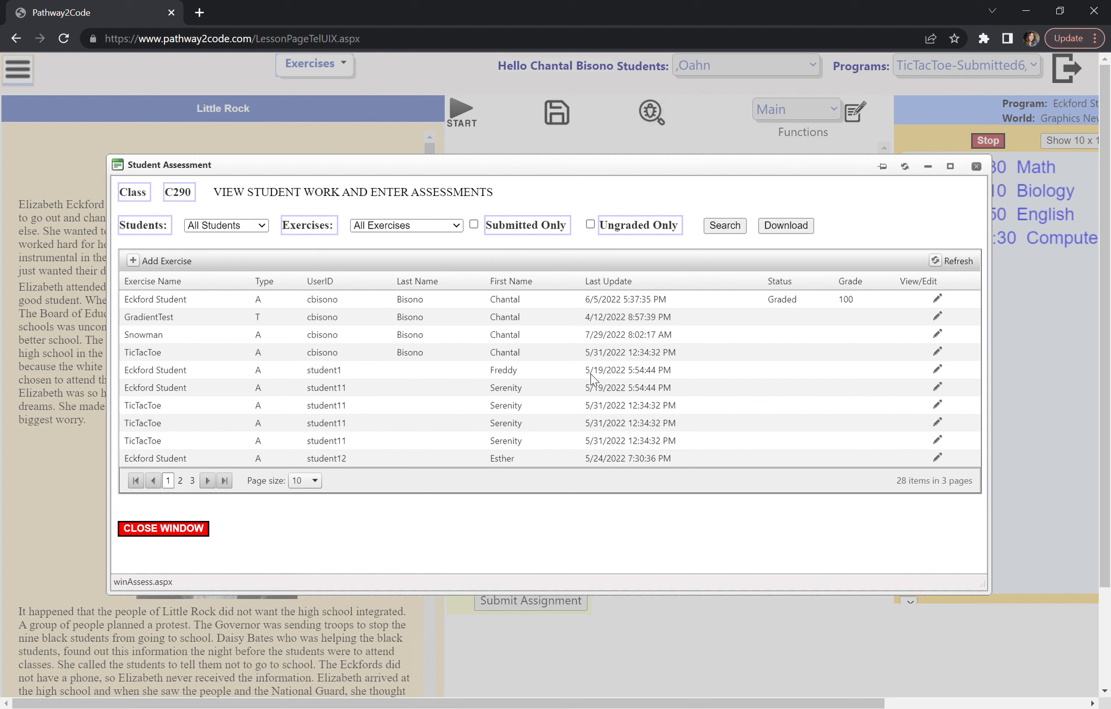
pyautogui.moveTo(586, 374); pyautogui.dragTo(674, 375)
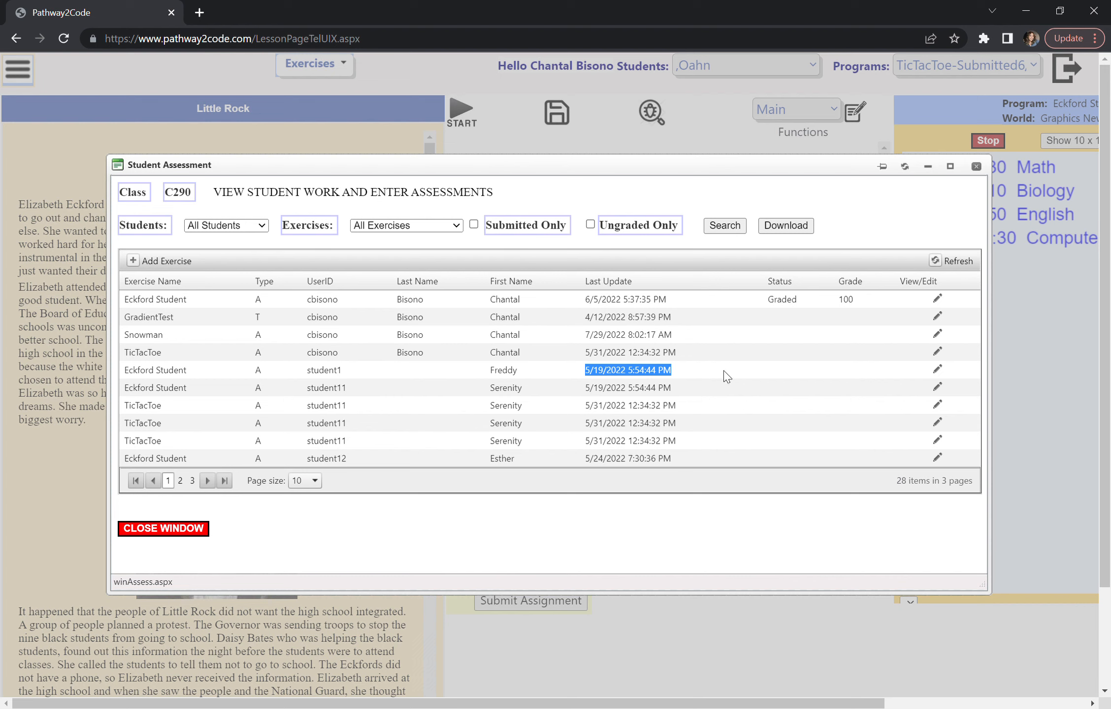
pyautogui.click(939, 373)
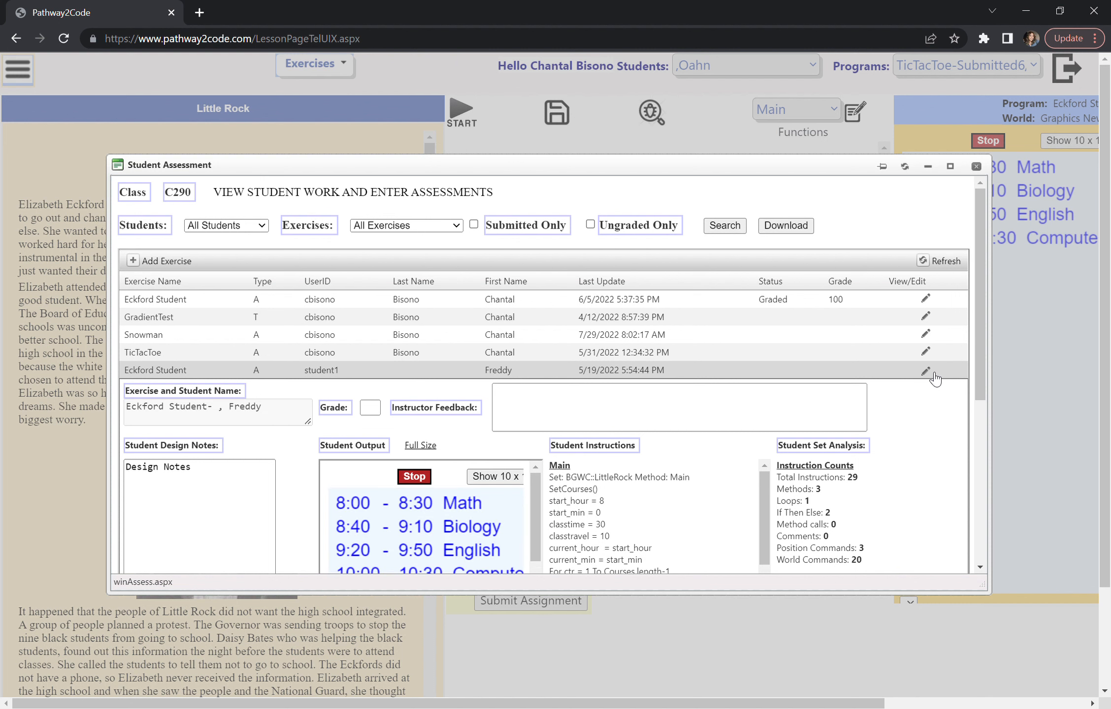
pyautogui.scroll(-1, 212, 451)
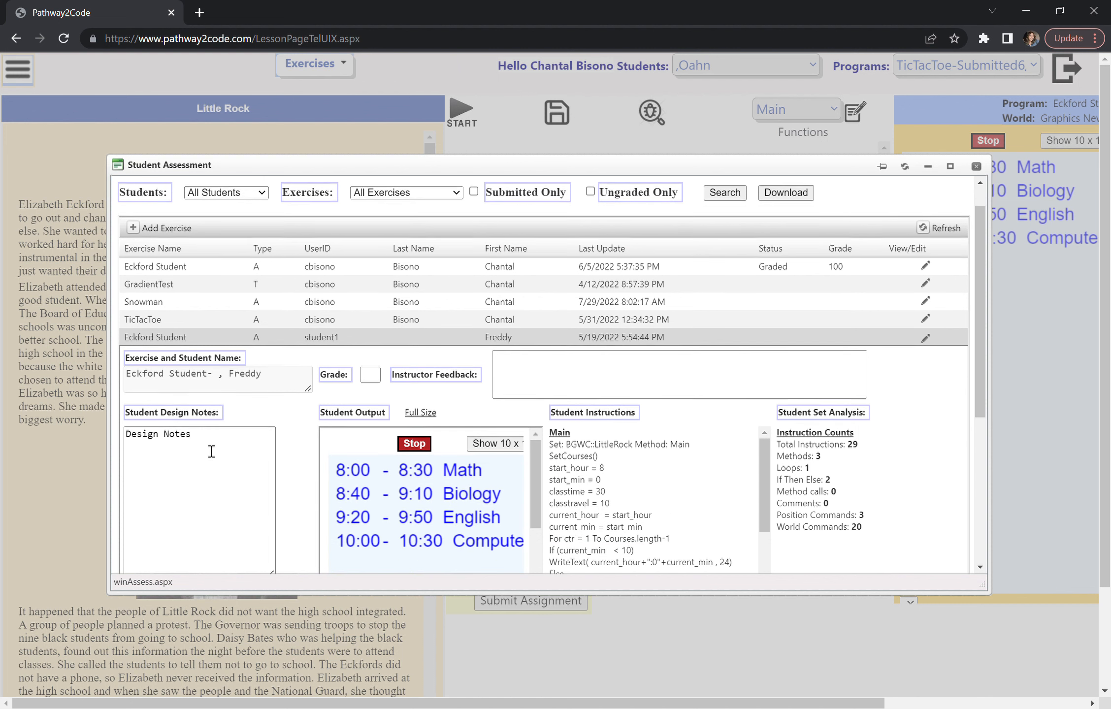
pyautogui.scroll(-1, 212, 450)
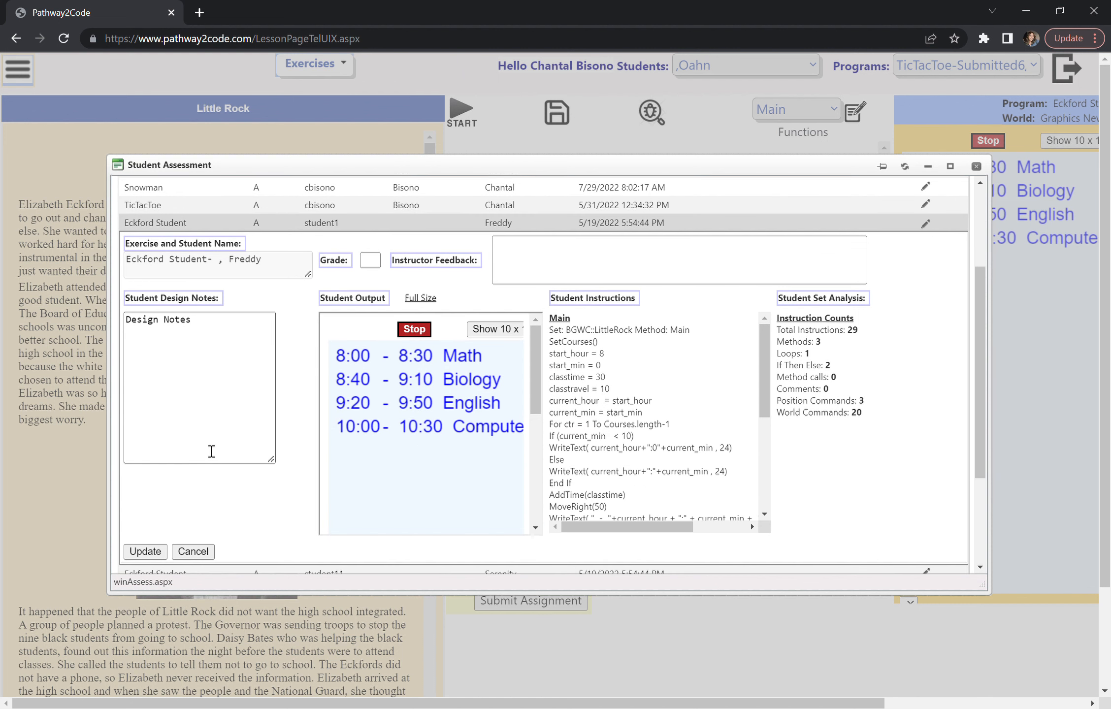
pyautogui.scroll(-1, 211, 449)
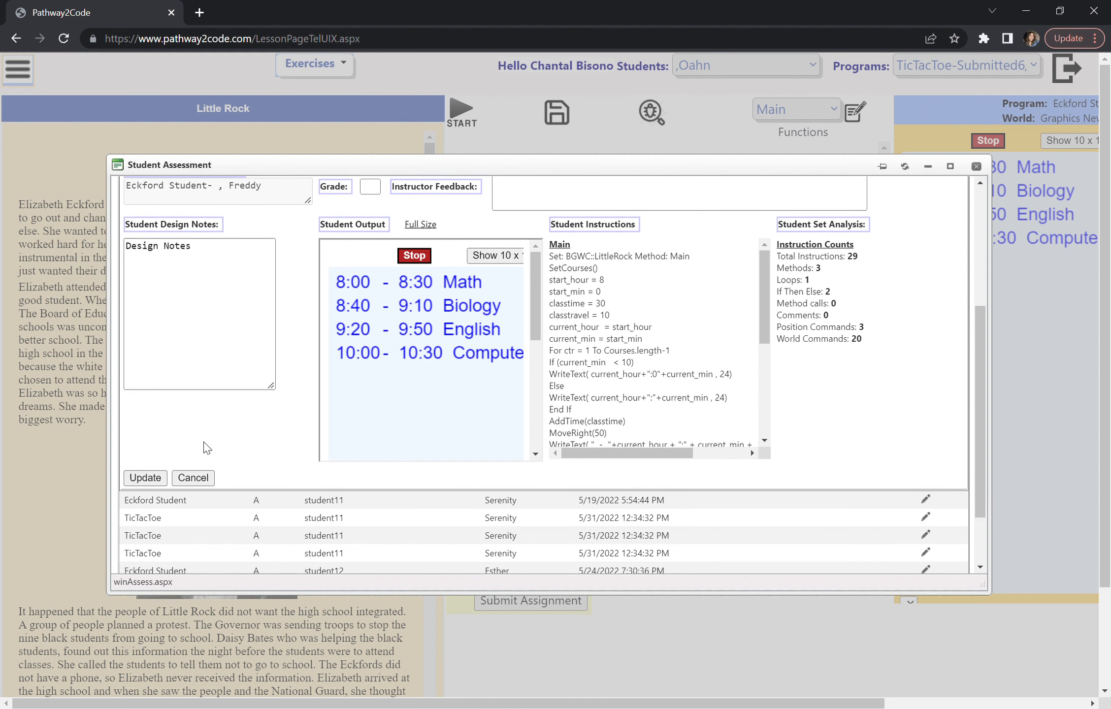
pyautogui.scroll(1, 208, 447)
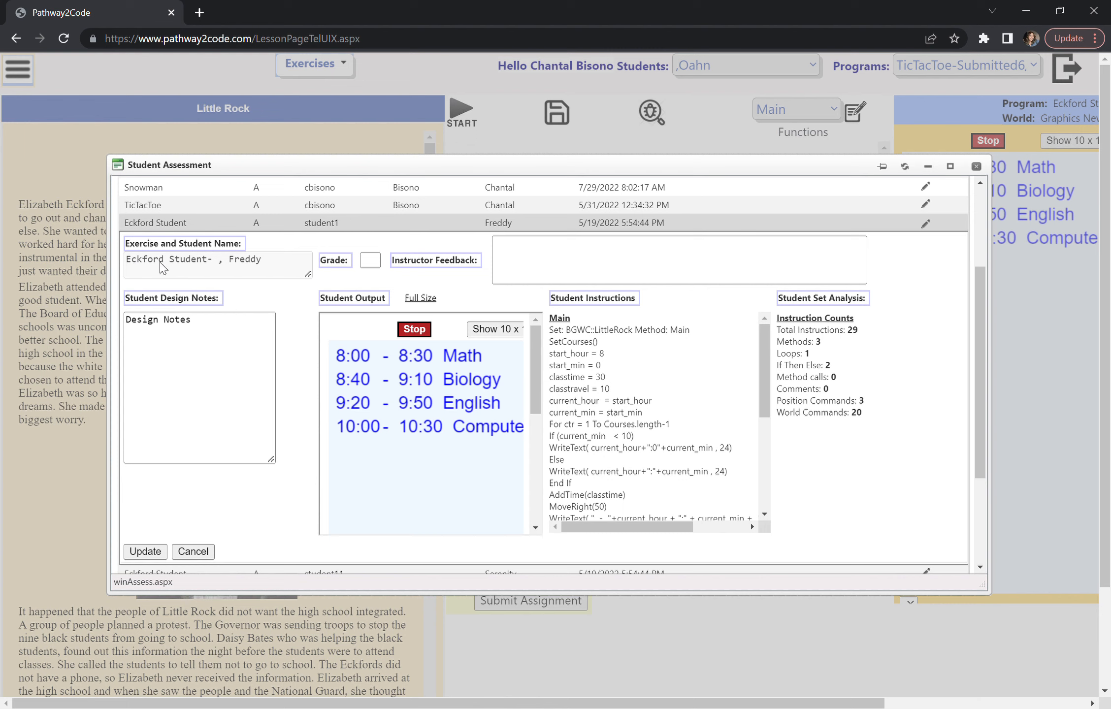
# Check the grade, instructor feedback and student design notes fields of the open submission
pyautogui.click(375, 266)
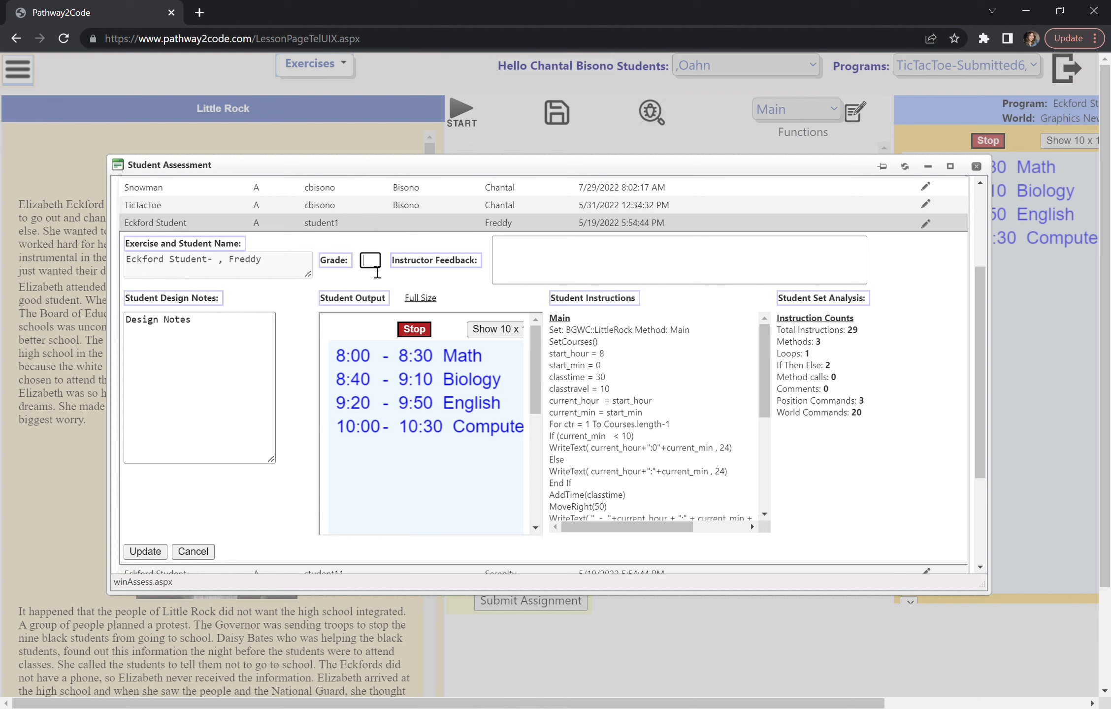
pyautogui.click(507, 257)
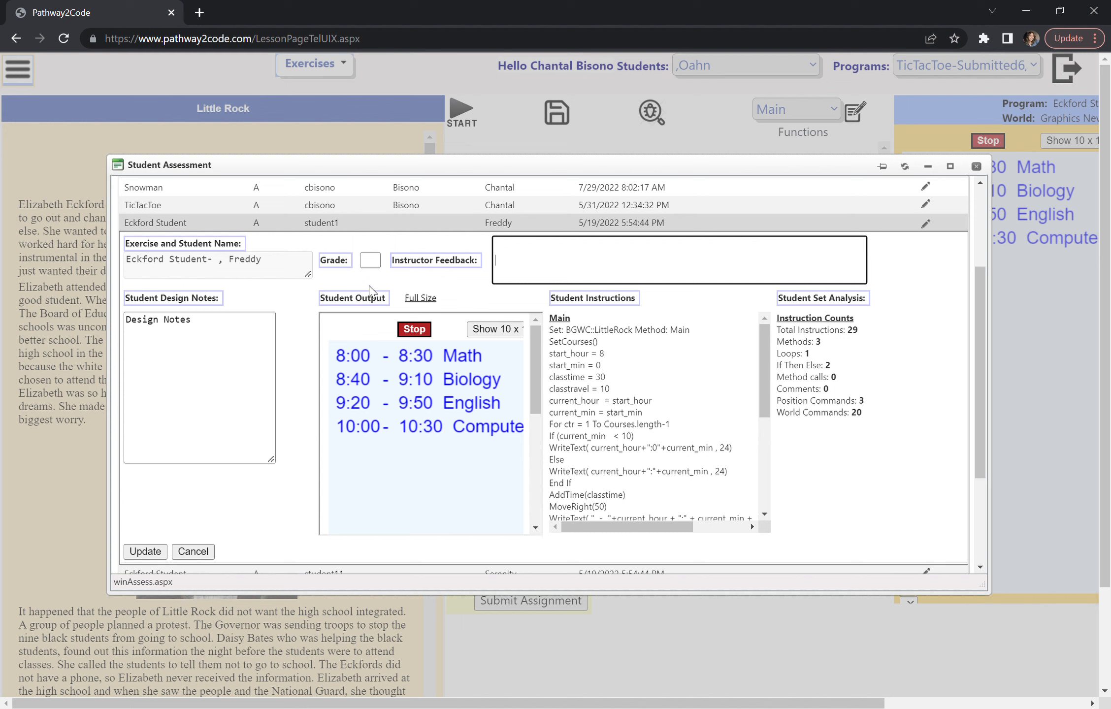
pyautogui.click(187, 333)
pyautogui.moveTo(201, 333); pyautogui.dragTo(123, 330)
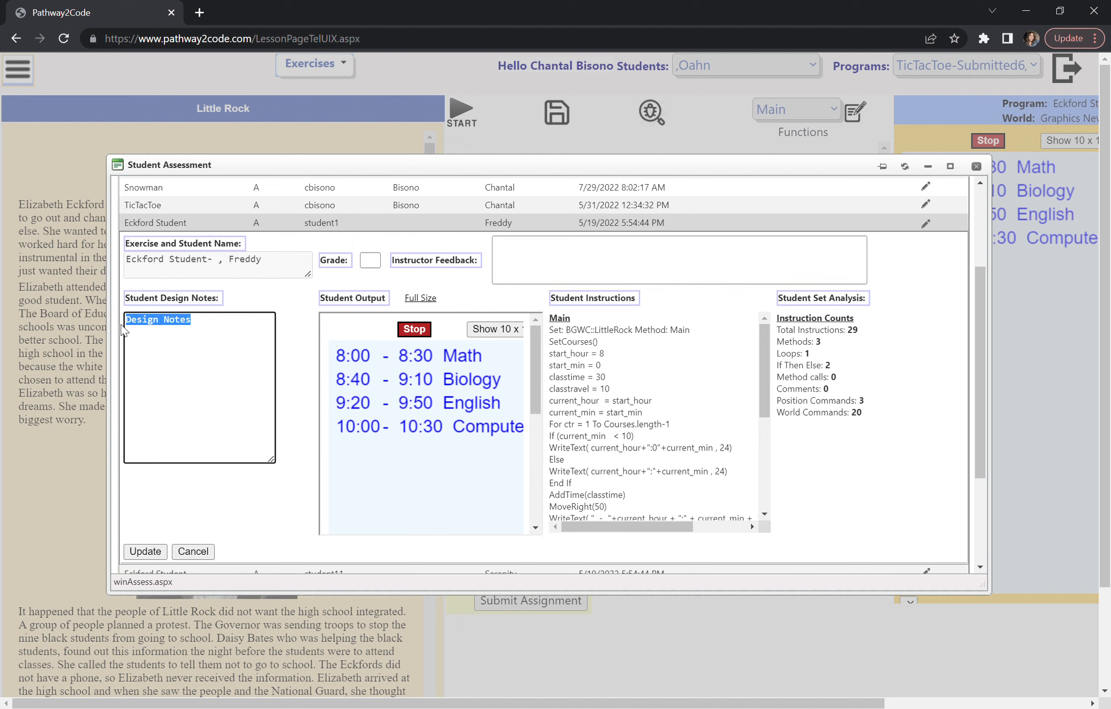
pyautogui.click(211, 331)
# Read through the submission's student instructions, from the Main function to SetCourses()
pyautogui.scroll(-1, 595, 361)
pyautogui.scroll(-3, 595, 360)
pyautogui.scroll(4, 594, 365)
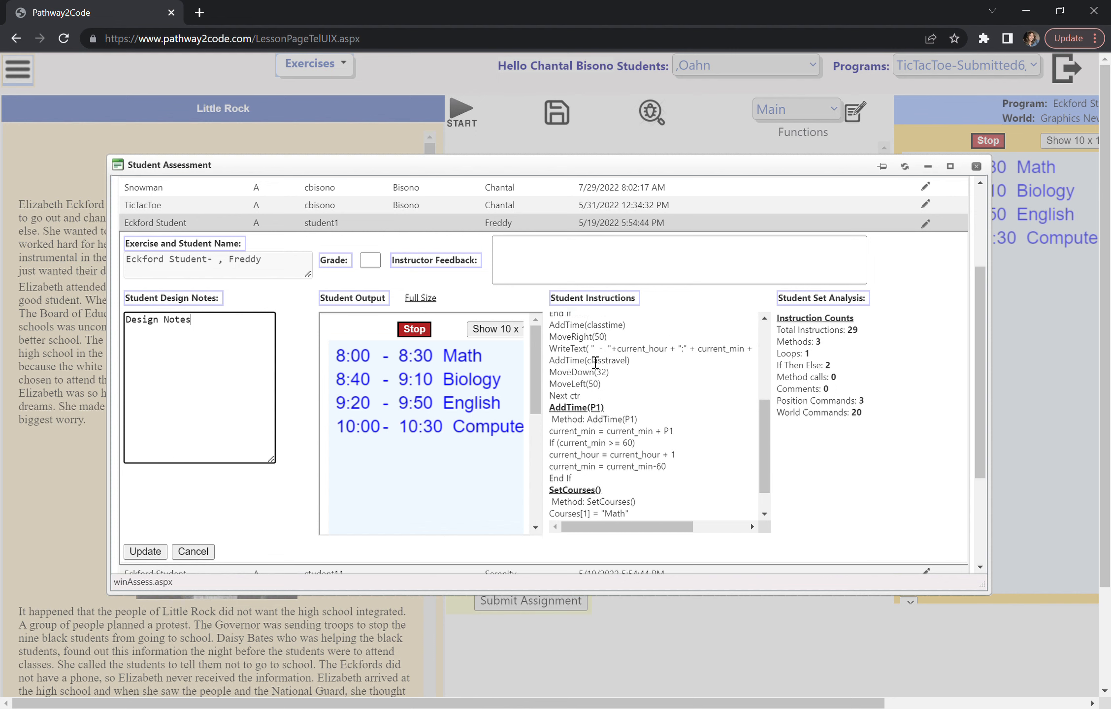
pyautogui.scroll(-3, 594, 364)
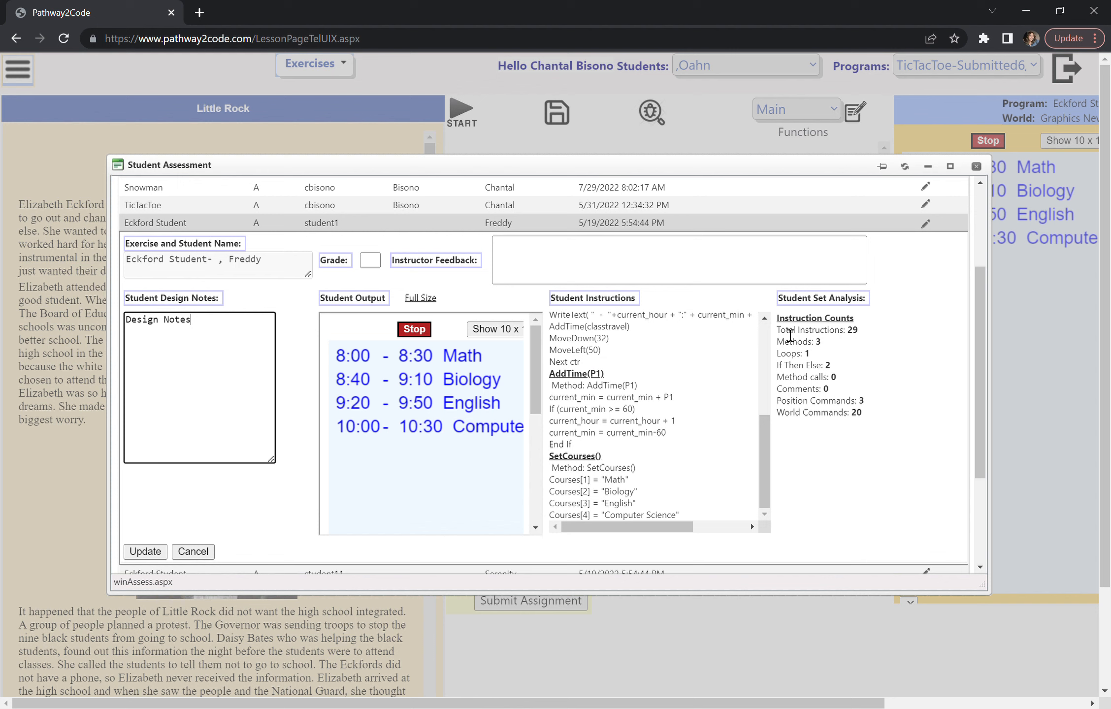
# Examine the instruction counts in the student set analysis, including loops, and go to the empty instructor feedback field
pyautogui.moveTo(780, 329); pyautogui.dragTo(870, 418)
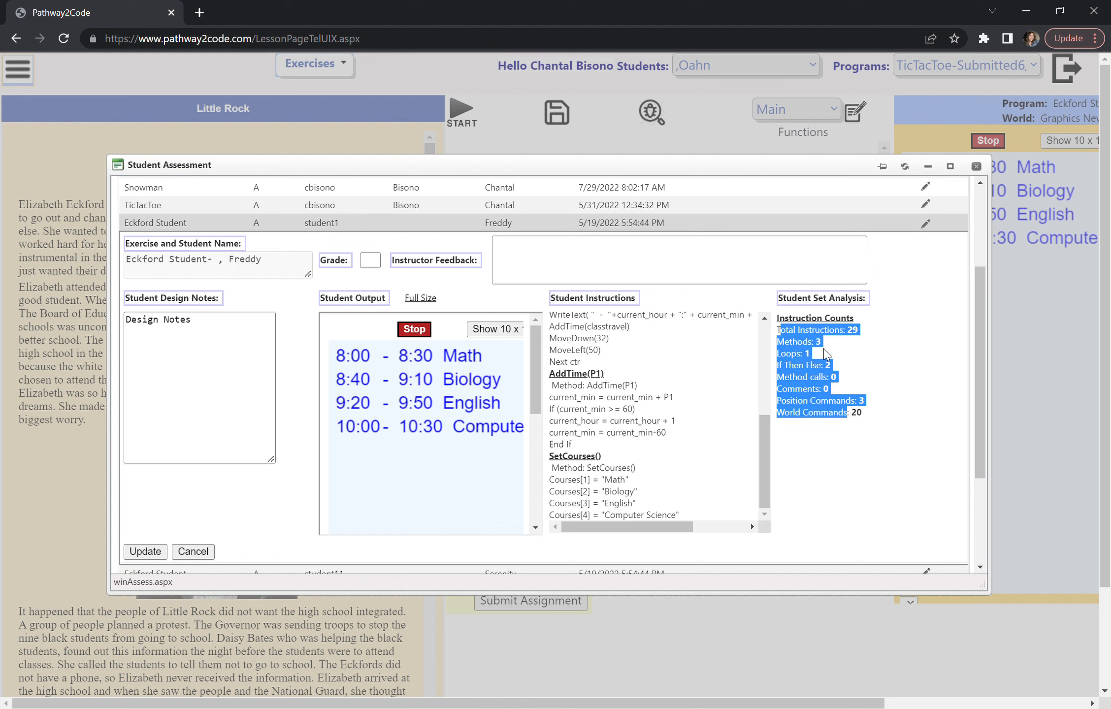
pyautogui.click(838, 364)
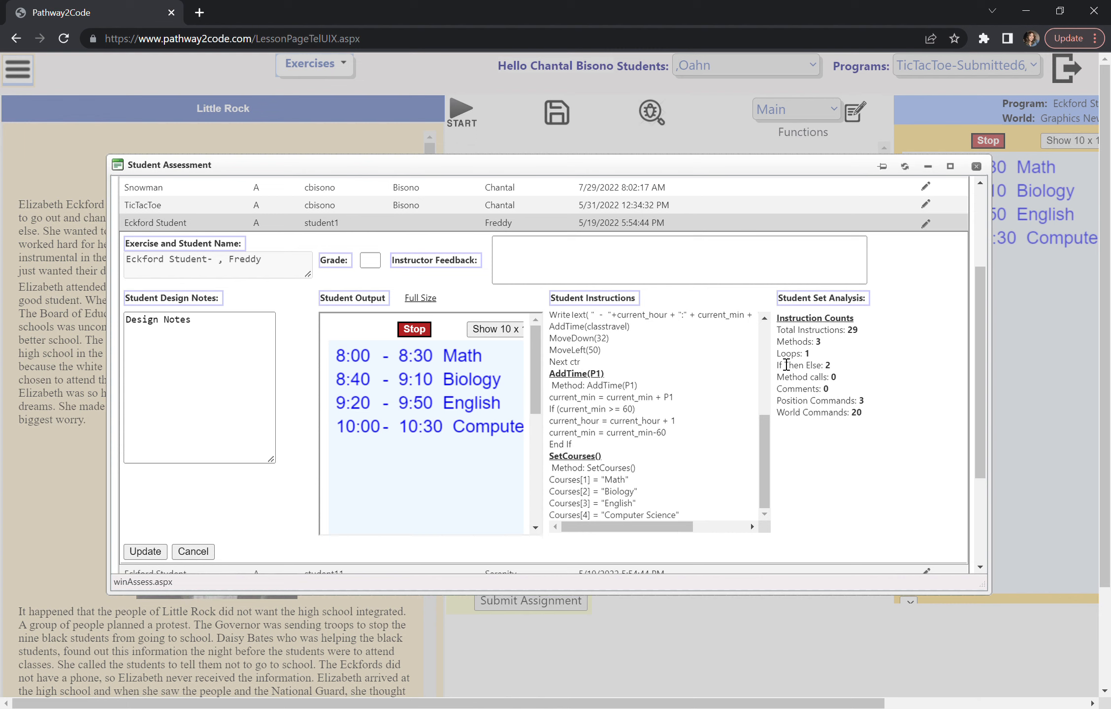
pyautogui.moveTo(777, 353); pyautogui.dragTo(815, 364)
pyautogui.click(815, 359)
pyautogui.click(651, 275)
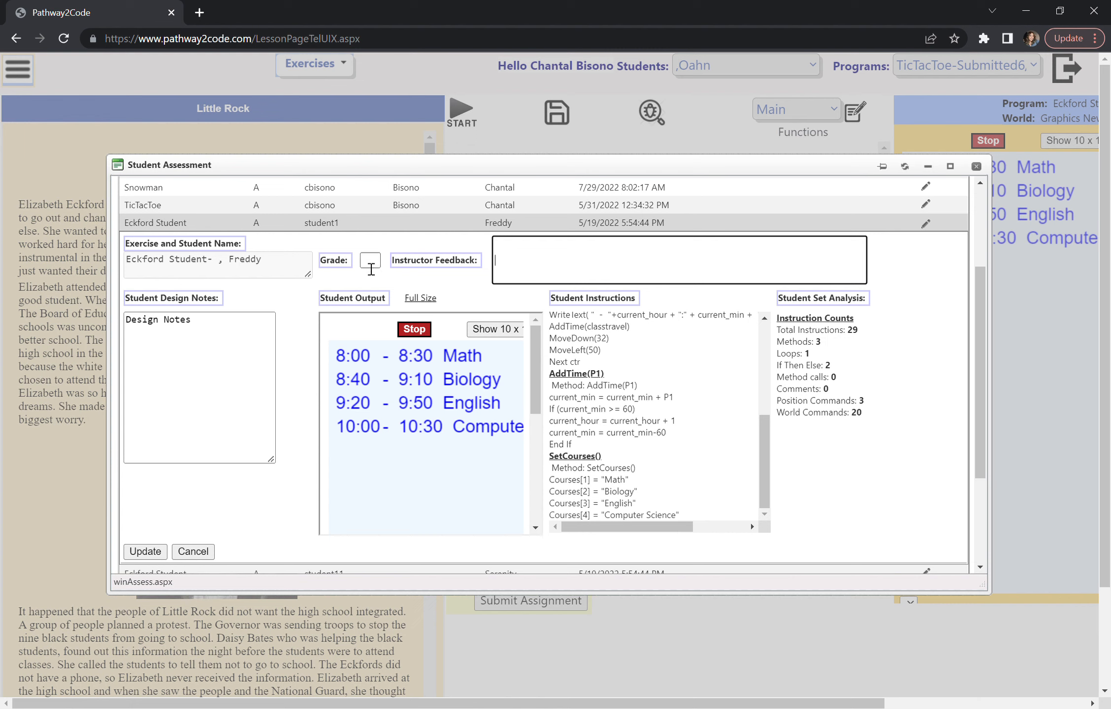
# Grade the open Eckford Student submission 85, enter the feedback "You are missing a loop, but otherwise great work!" and save the assessment
pyautogui.click(370, 267)
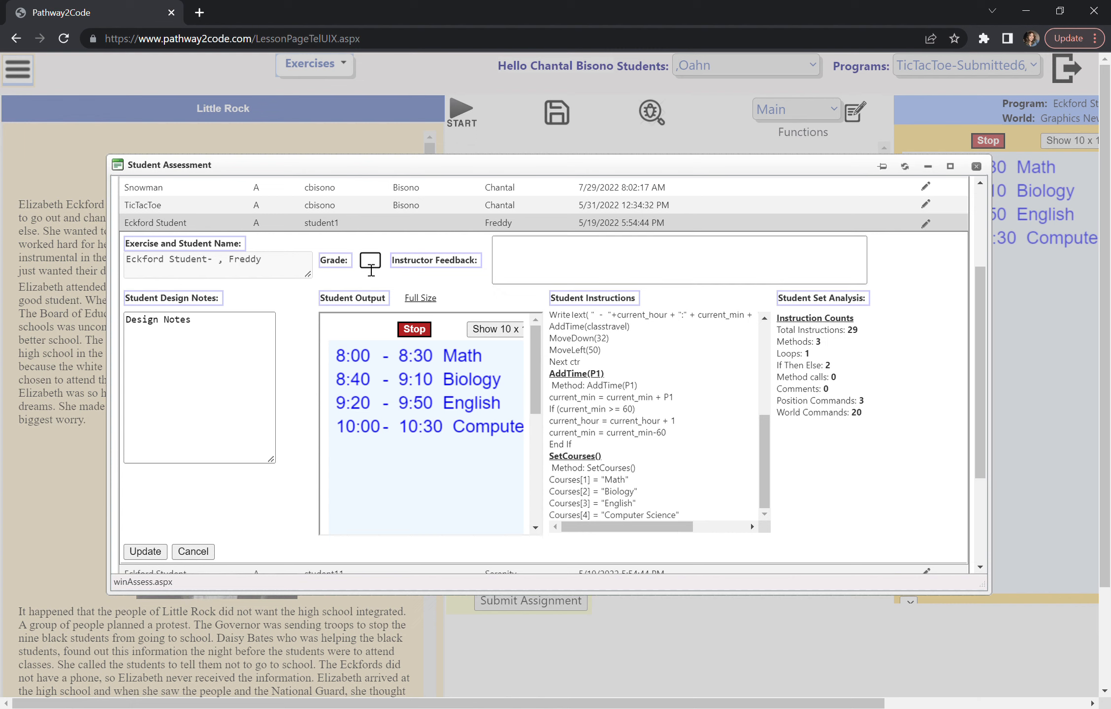
pyautogui.write('85')
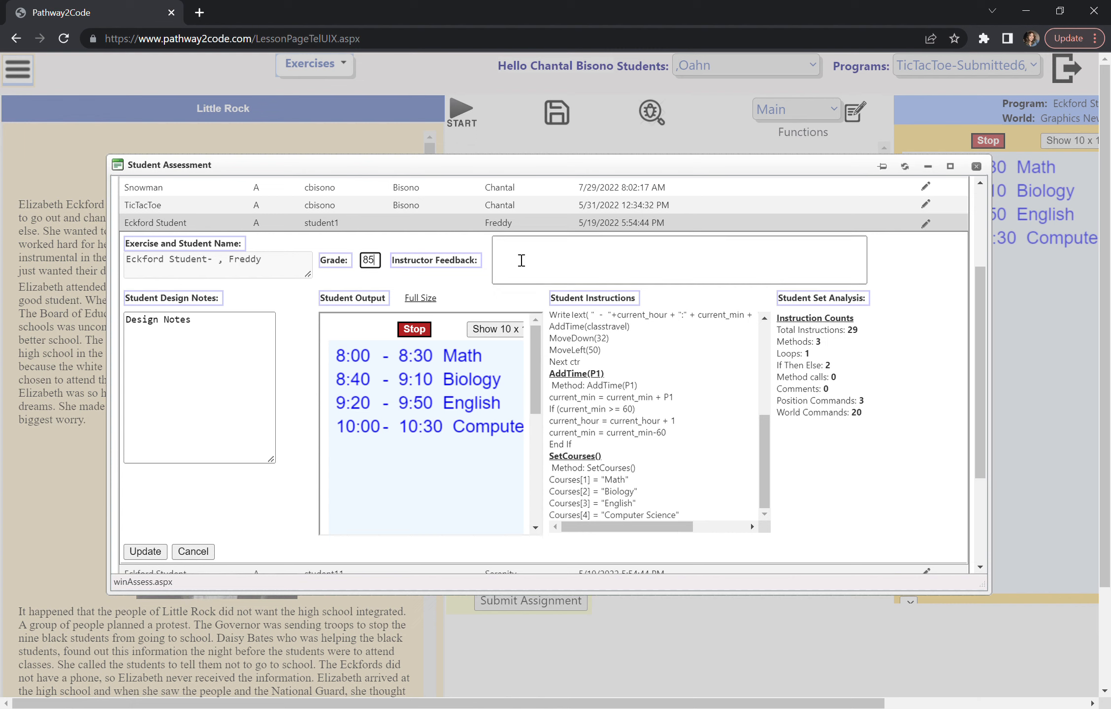
pyautogui.click(529, 262)
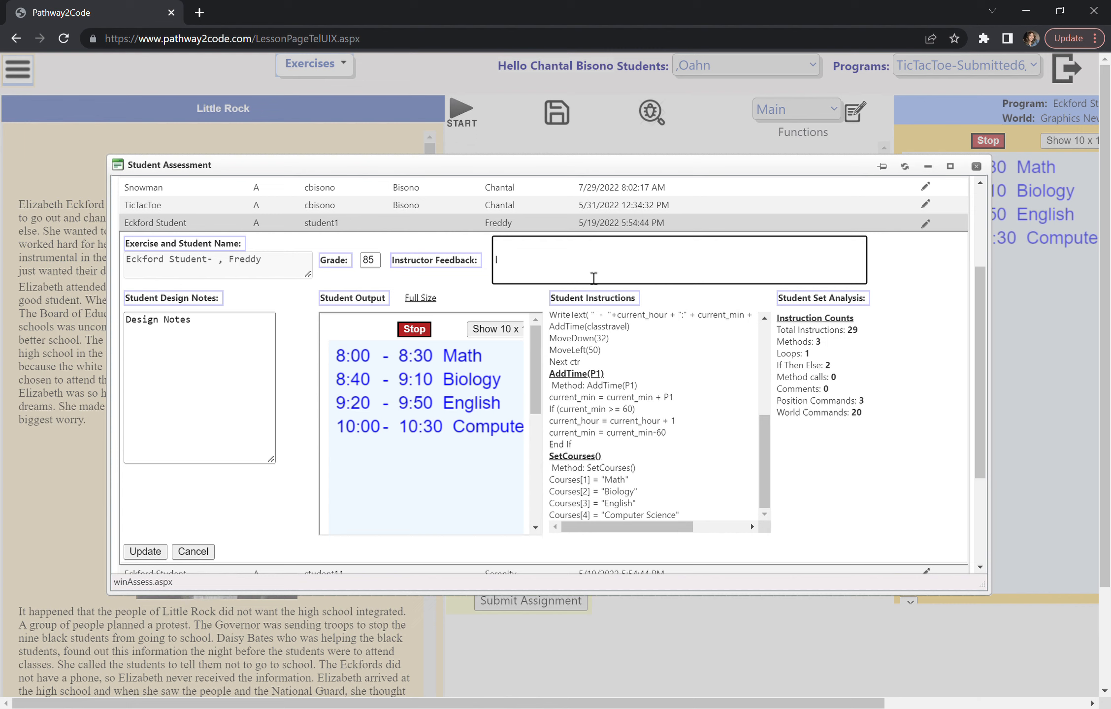
pyautogui.write('You are missing a loop, but othe')
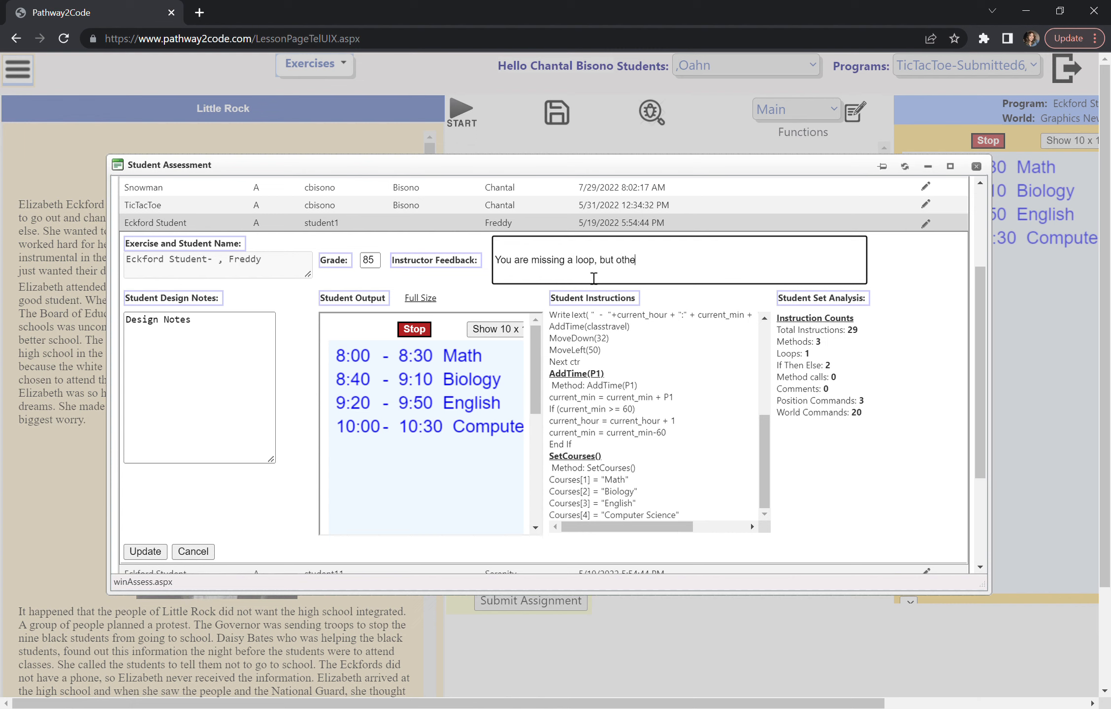
pyautogui.write('rwise hreat work!')
pyautogui.click(669, 266)
pyautogui.press('BackSpace')
pyautogui.write('g')
pyautogui.scroll(-3, 374, 325)
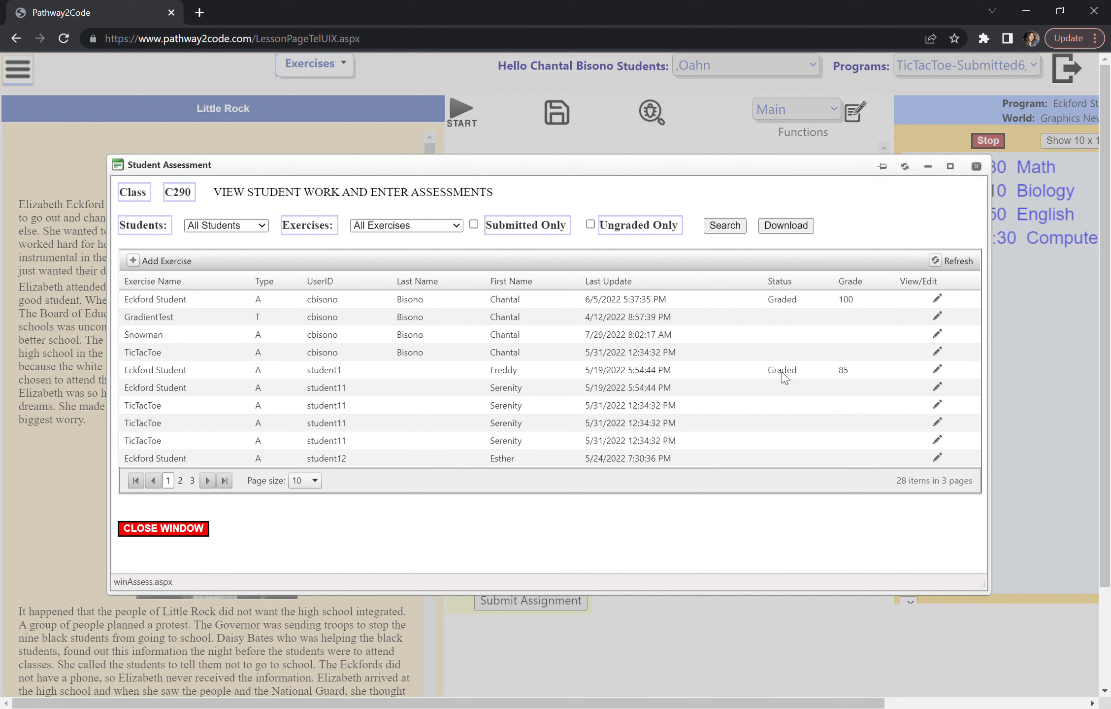
# Check the status and grade of student1's Eckford Student submission in the assessment list
pyautogui.doubleClick(782, 373)
pyautogui.click(840, 371)
pyautogui.moveTo(841, 373); pyautogui.dragTo(845, 377)
# Reopen student1's Eckford Student submission, set its grade to 90 and save the update
pyautogui.click(936, 384)
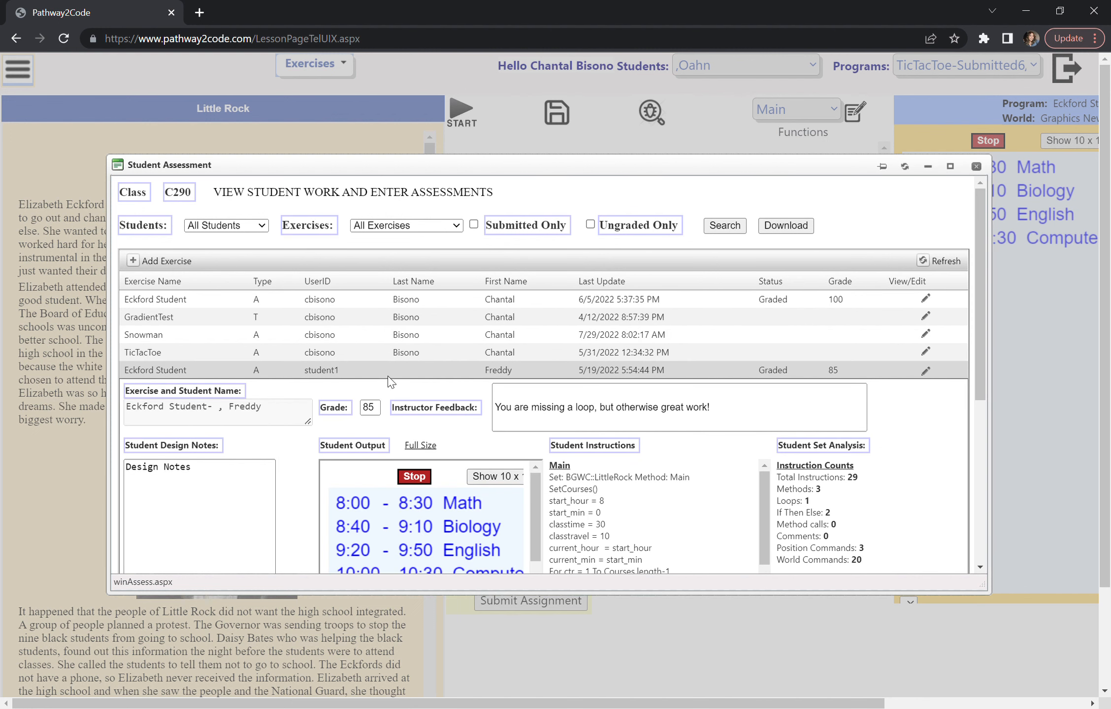
pyautogui.doubleClick(379, 408)
pyautogui.write('90')
pyautogui.scroll(-1, 441, 443)
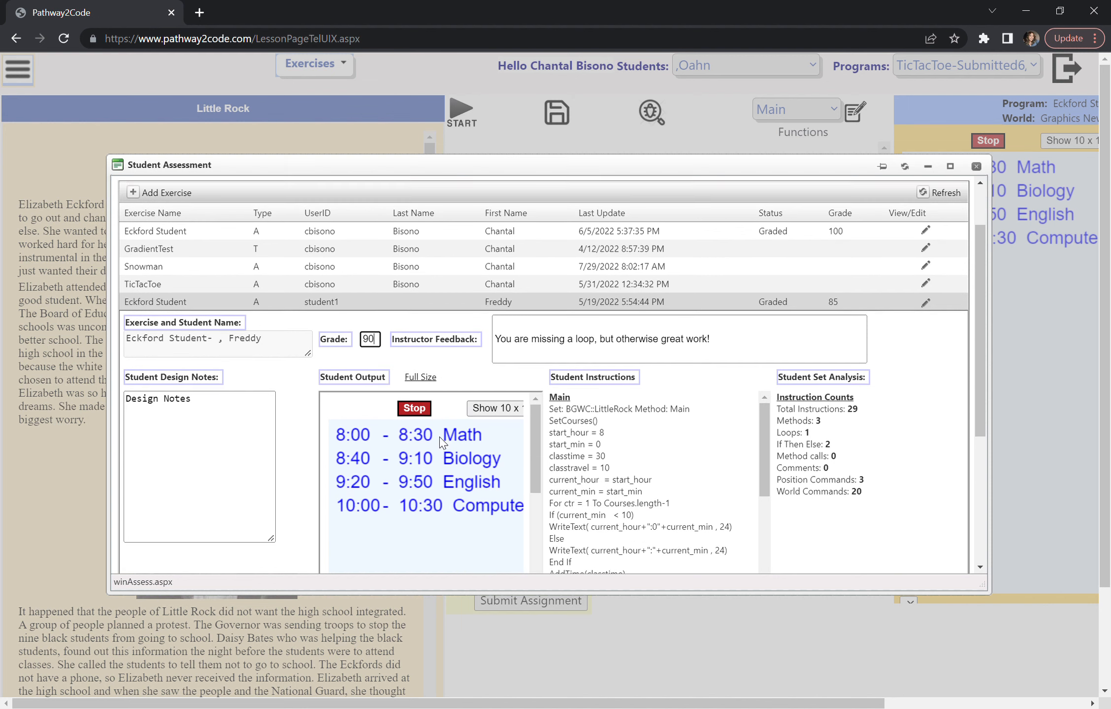
pyautogui.scroll(-3, 591, 446)
pyautogui.scroll(-5, 592, 446)
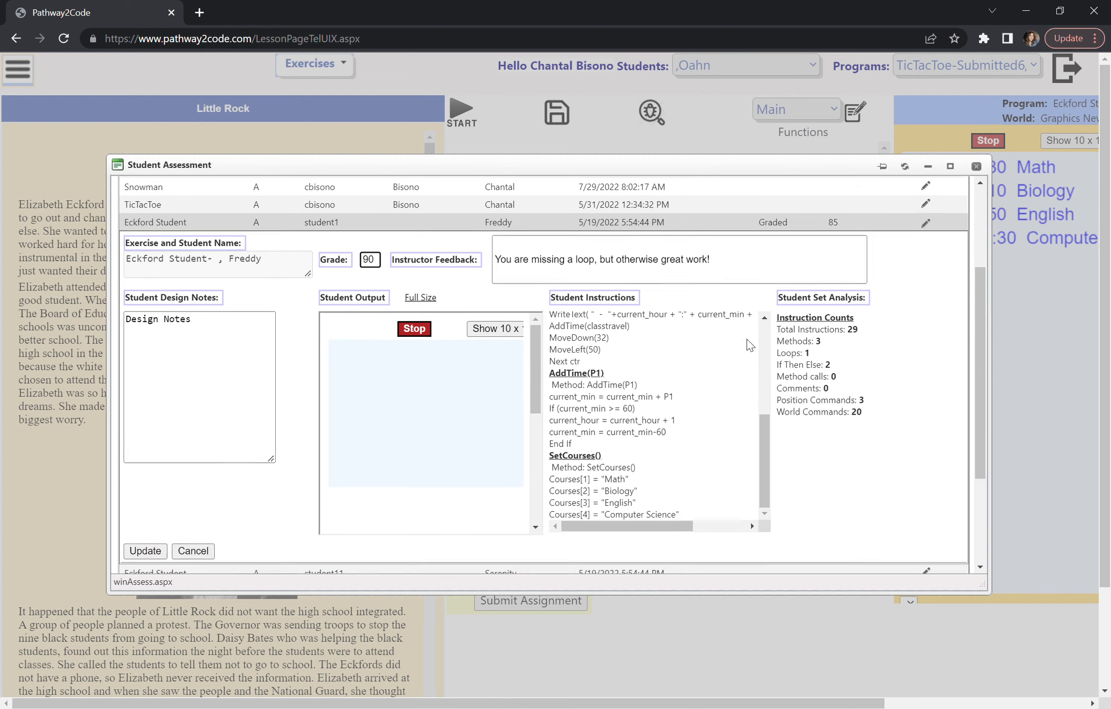
pyautogui.click(146, 405)
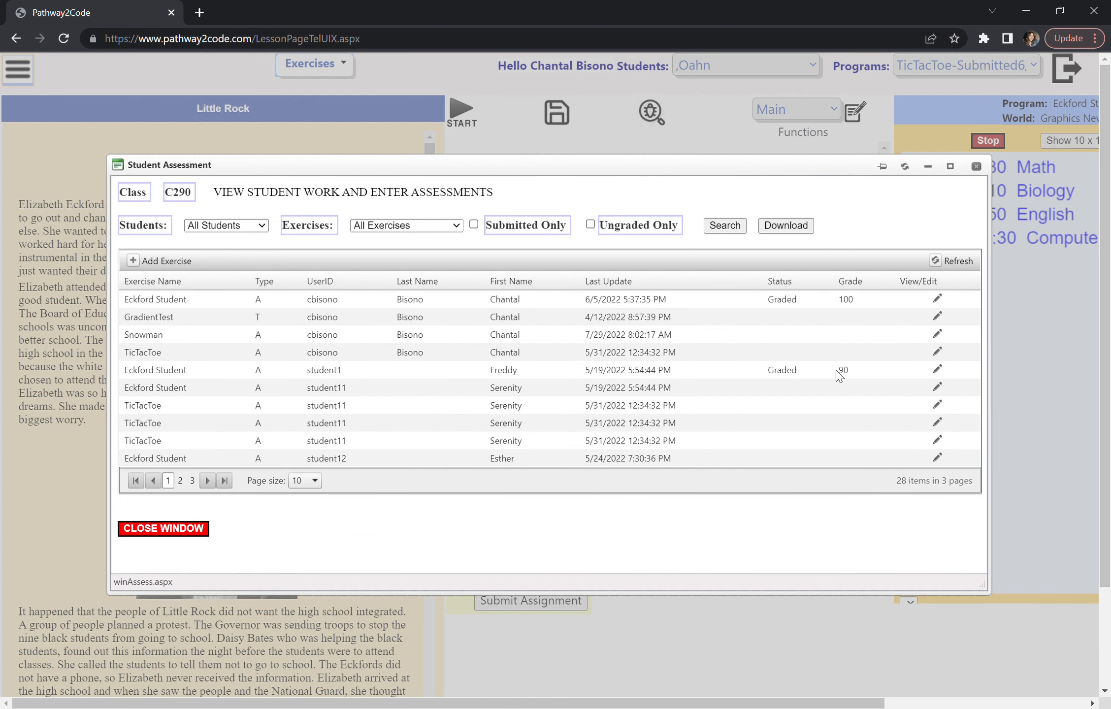
# Verify the revised grade in the assessment list and close the student assessment window
pyautogui.moveTo(836, 371); pyautogui.dragTo(853, 374)
pyautogui.scroll(-3, 723, 370)
pyautogui.scroll(3, 724, 387)
pyautogui.click(162, 531)
# Open the class parameters and review the default command level and display programming language settings
pyautogui.click(18, 69)
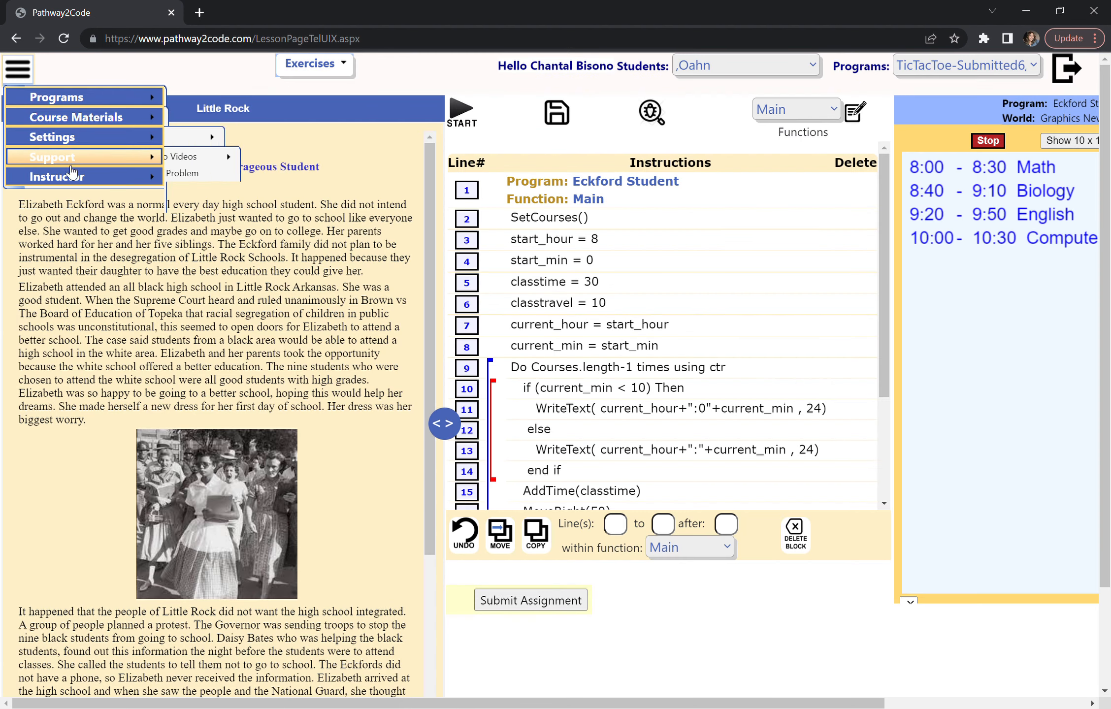
pyautogui.moveTo(71, 175)
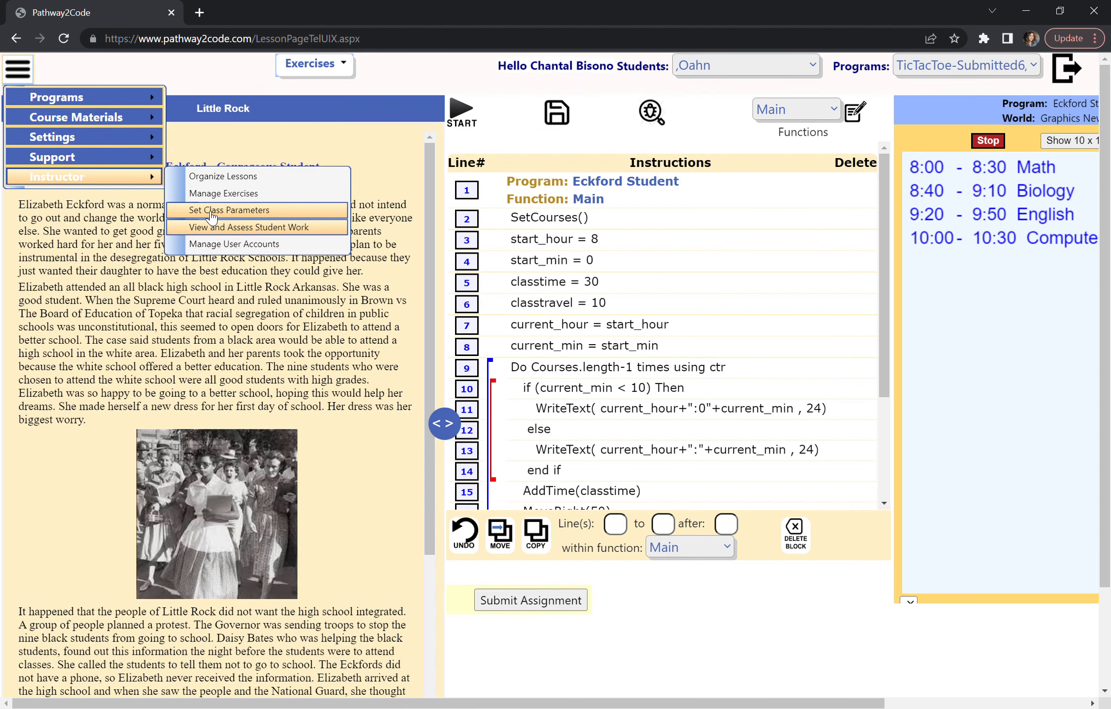
pyautogui.click(212, 212)
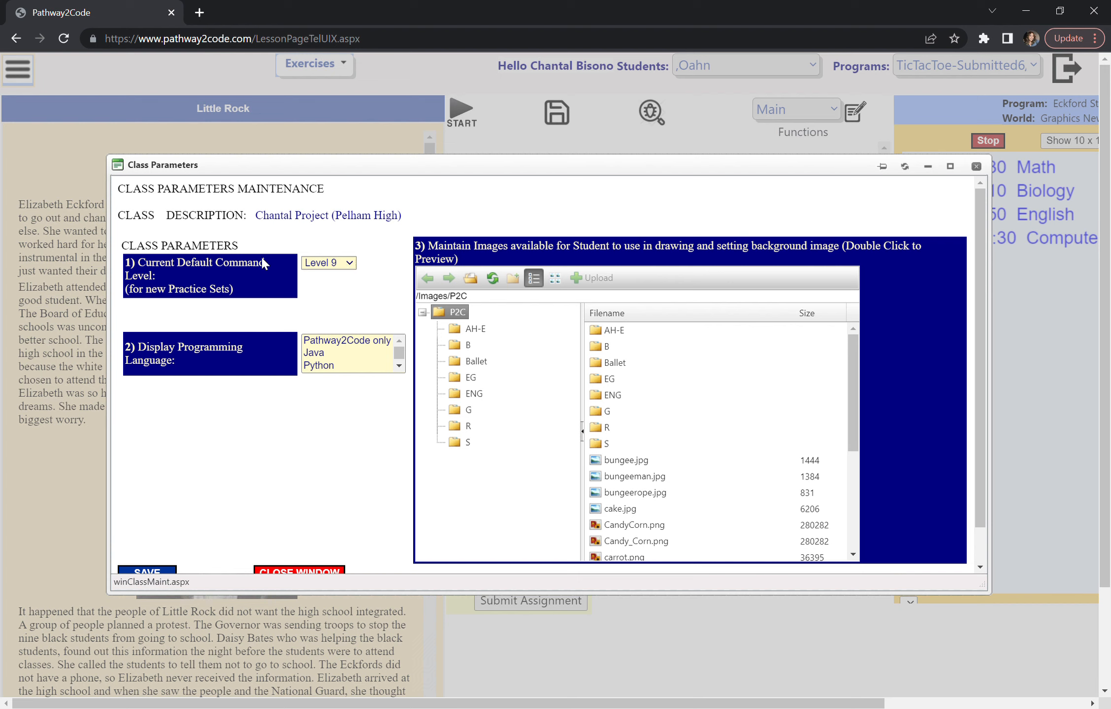
pyautogui.moveTo(130, 250); pyautogui.dragTo(246, 251)
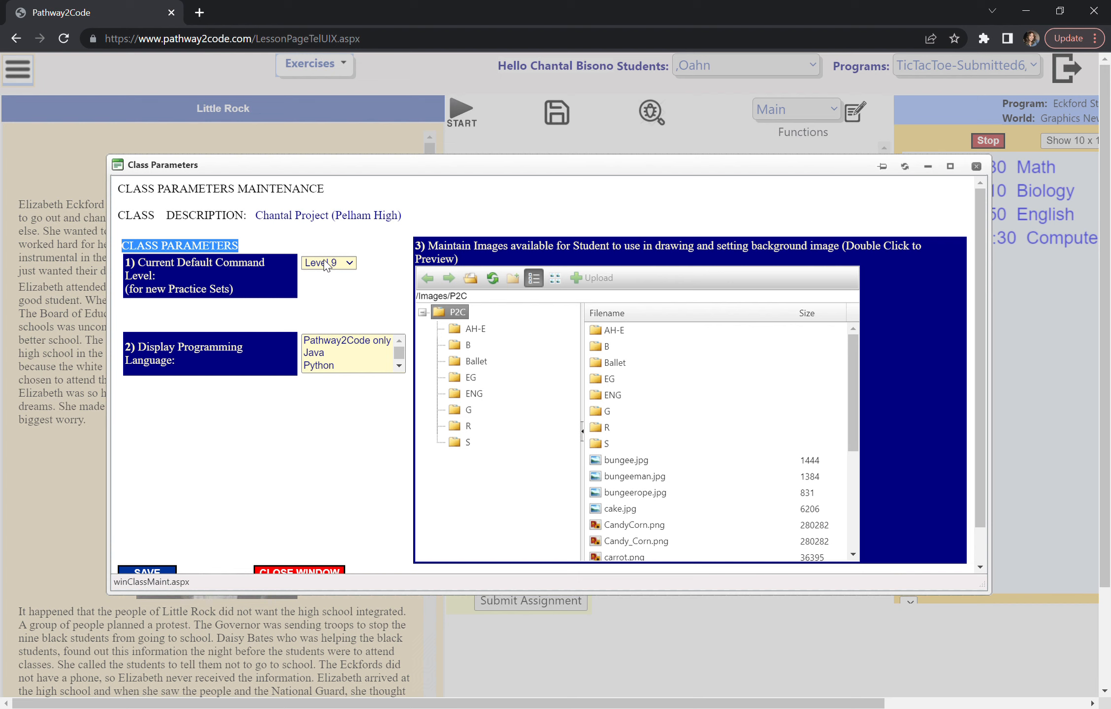
pyautogui.click(219, 436)
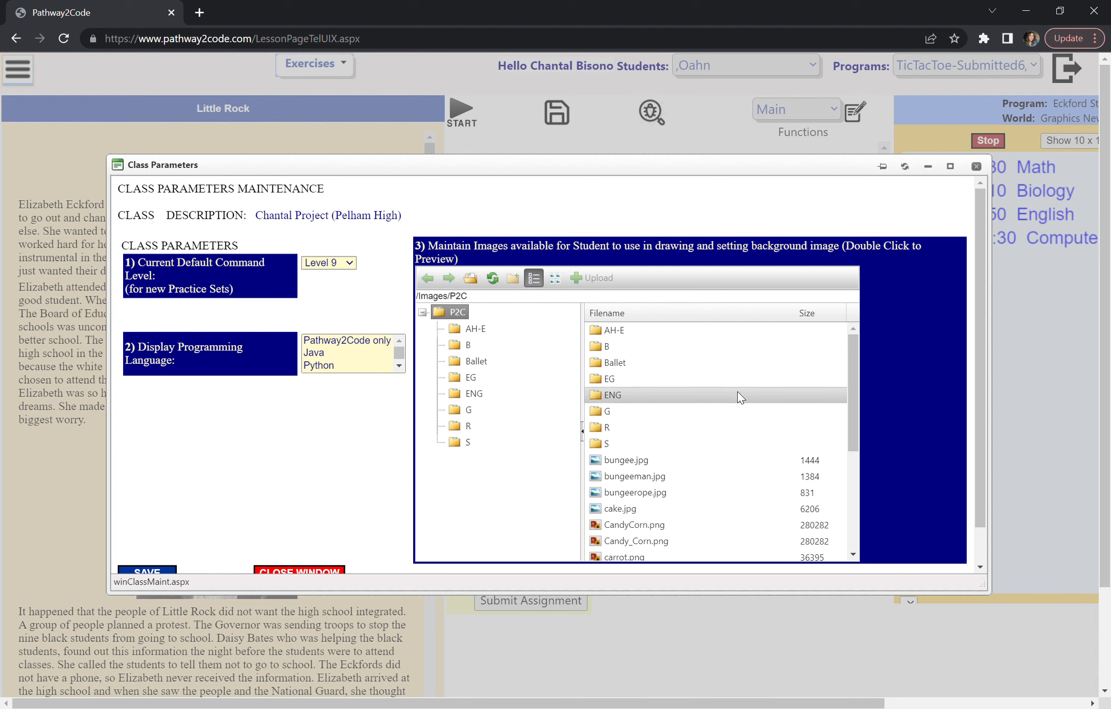
# Browse the images available to students, preview deer.png, and close the class parameters without saving
pyautogui.scroll(-4, 736, 392)
pyautogui.click(631, 406)
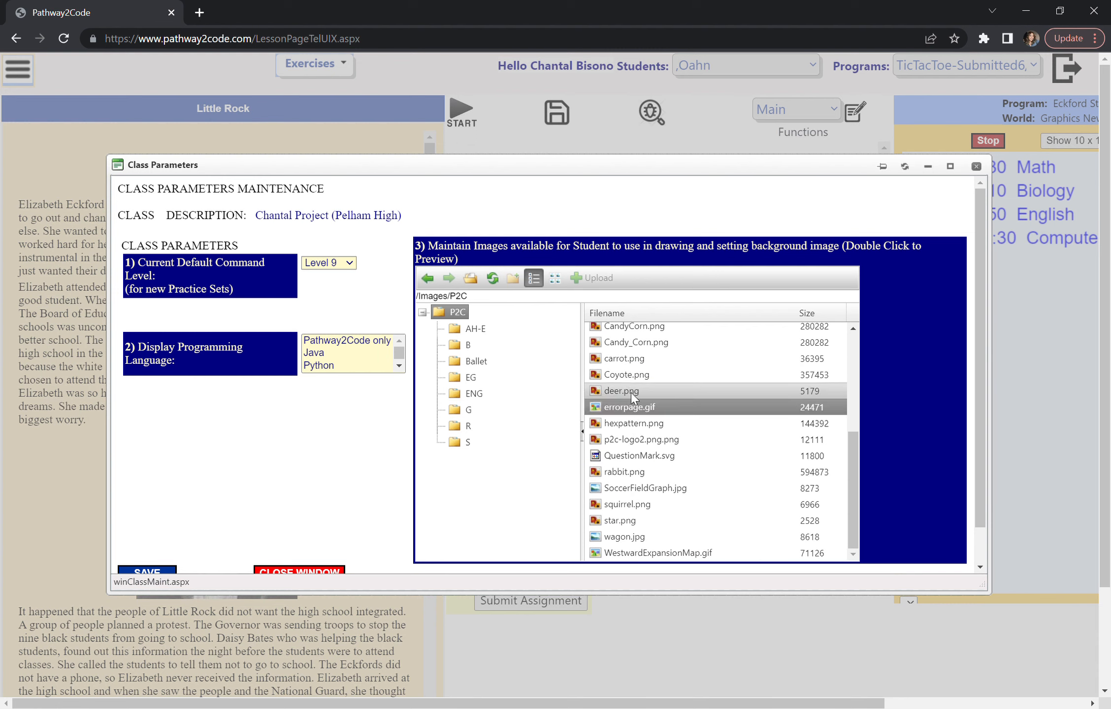
pyautogui.doubleClick(631, 391)
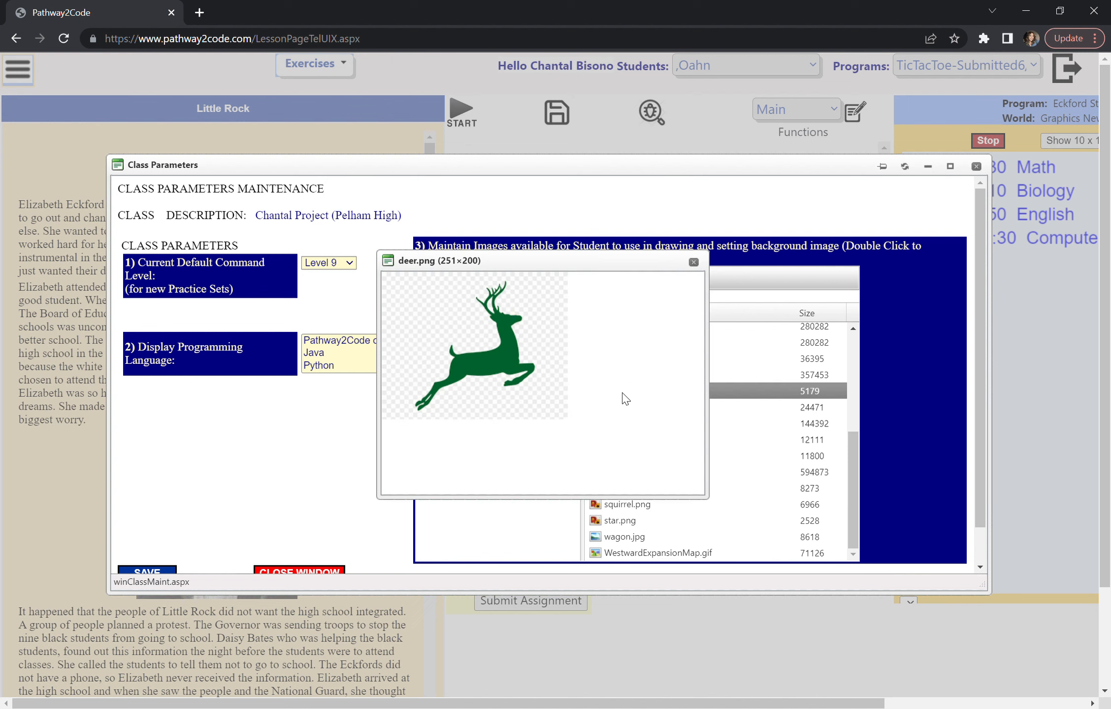
pyautogui.click(693, 261)
pyautogui.scroll(5, 632, 409)
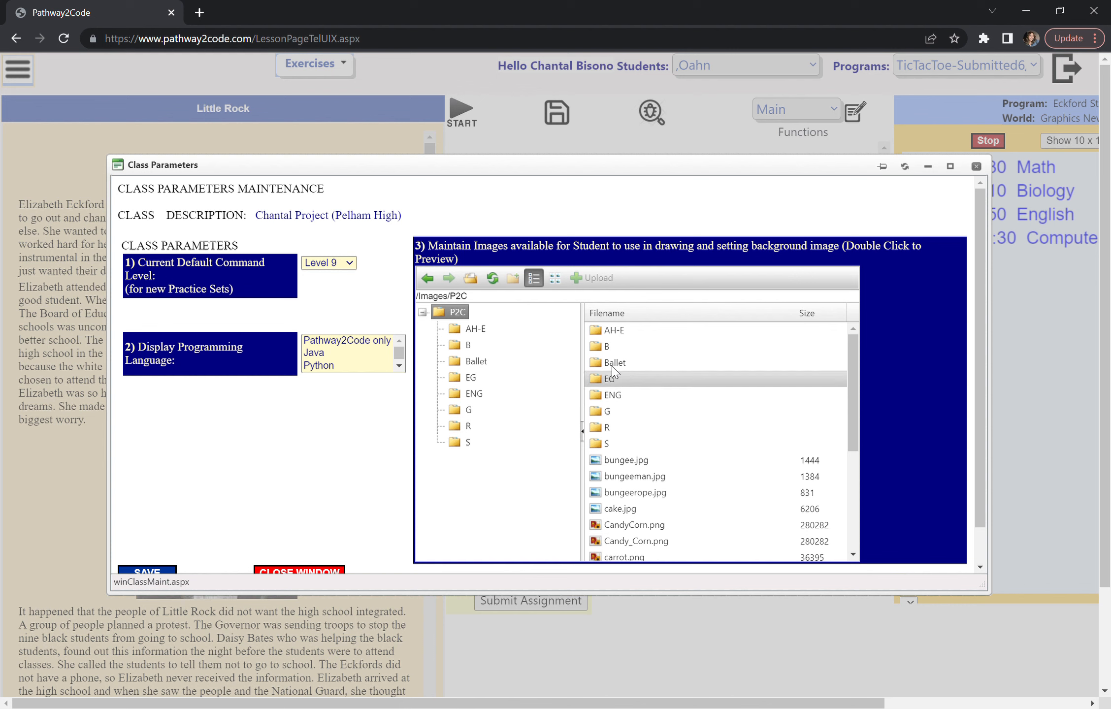
pyautogui.scroll(-1, 213, 492)
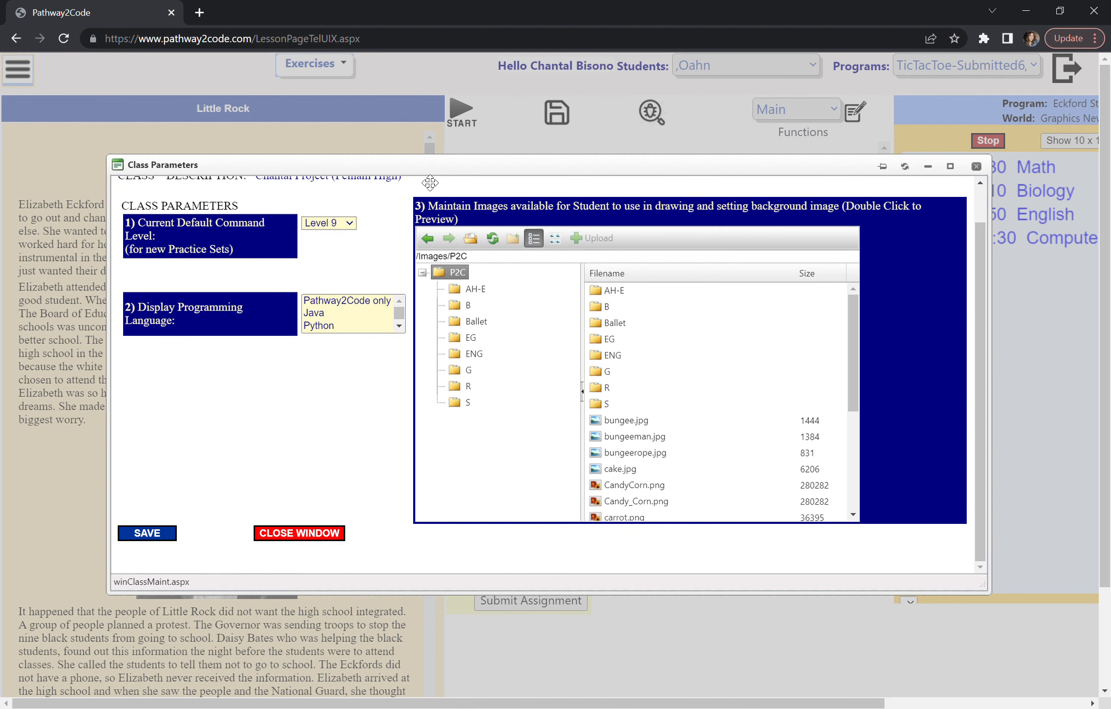
pyautogui.click(298, 532)
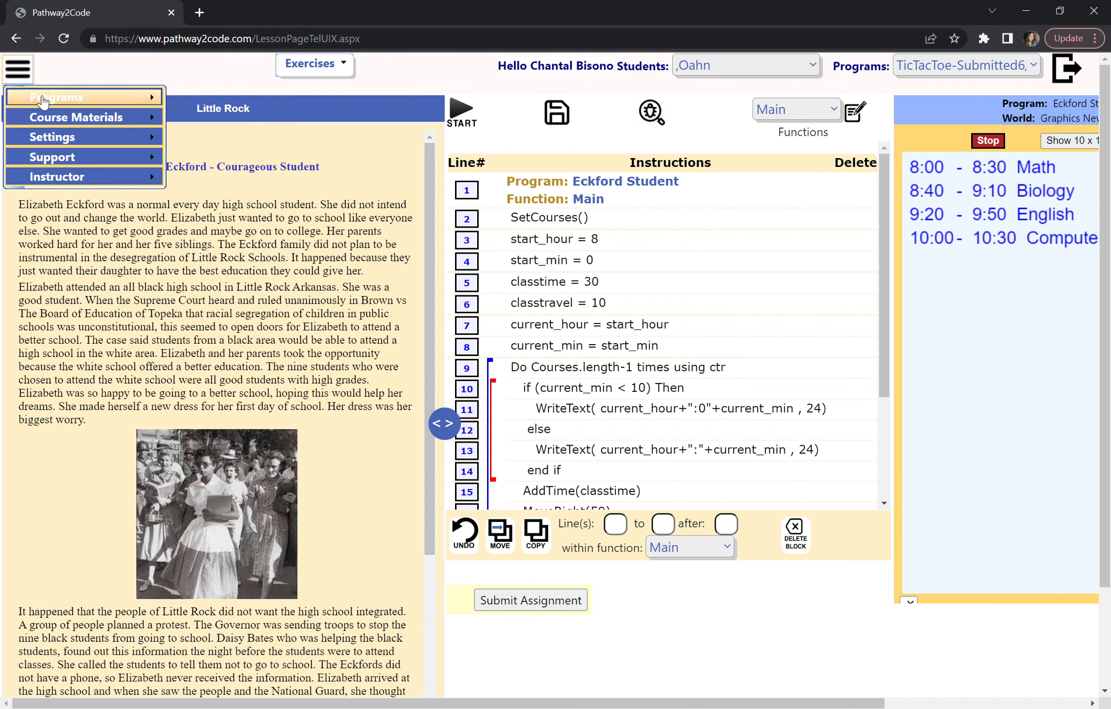
# Open the exercise maintenance list and bring up the Eckford Student assignment for editing
pyautogui.moveTo(74, 177)
pyautogui.click(209, 192)
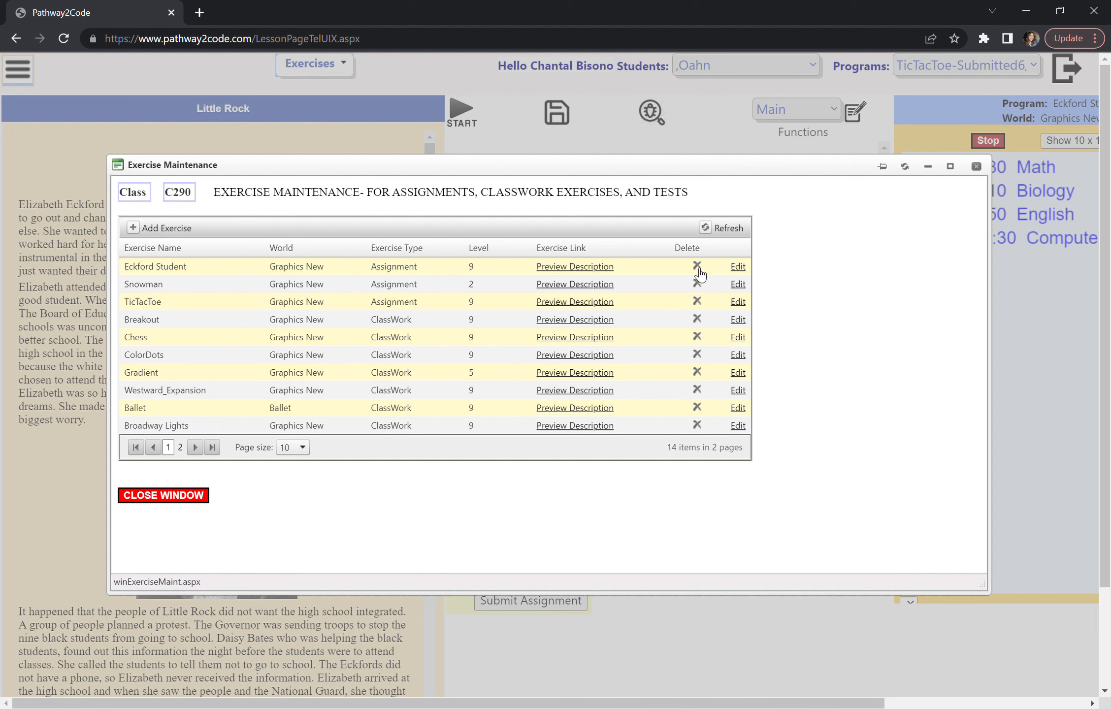
pyautogui.click(737, 267)
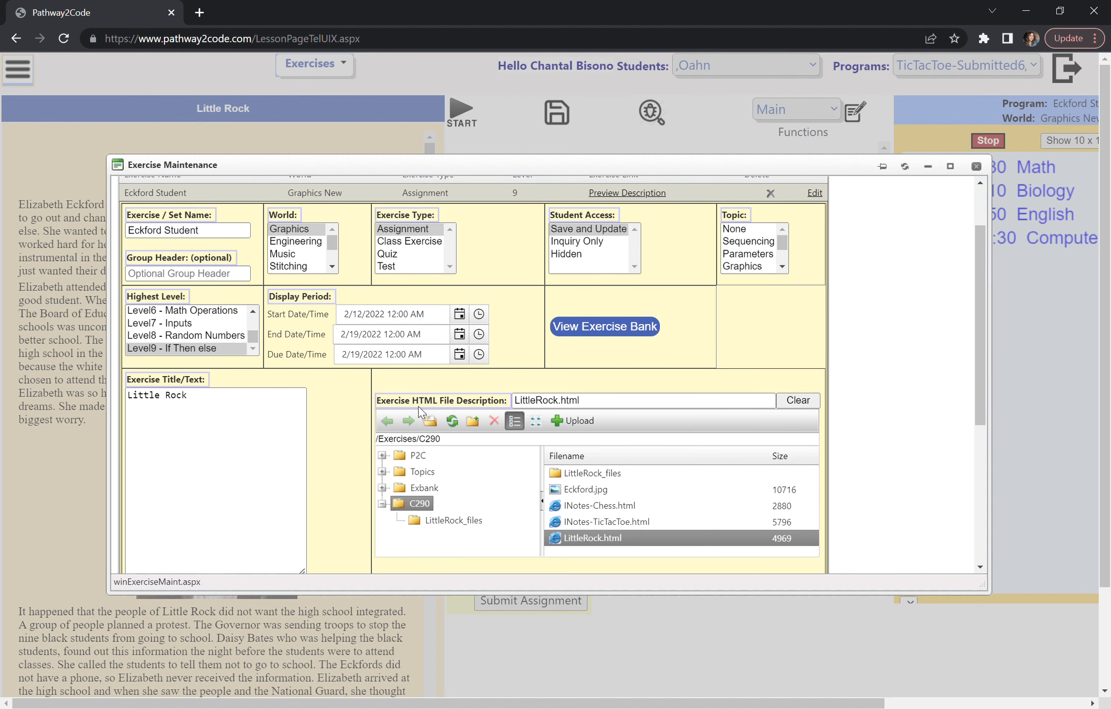
# Review the Eckford Student exercise's name and topic options, and set the topic to None
pyautogui.click(224, 305)
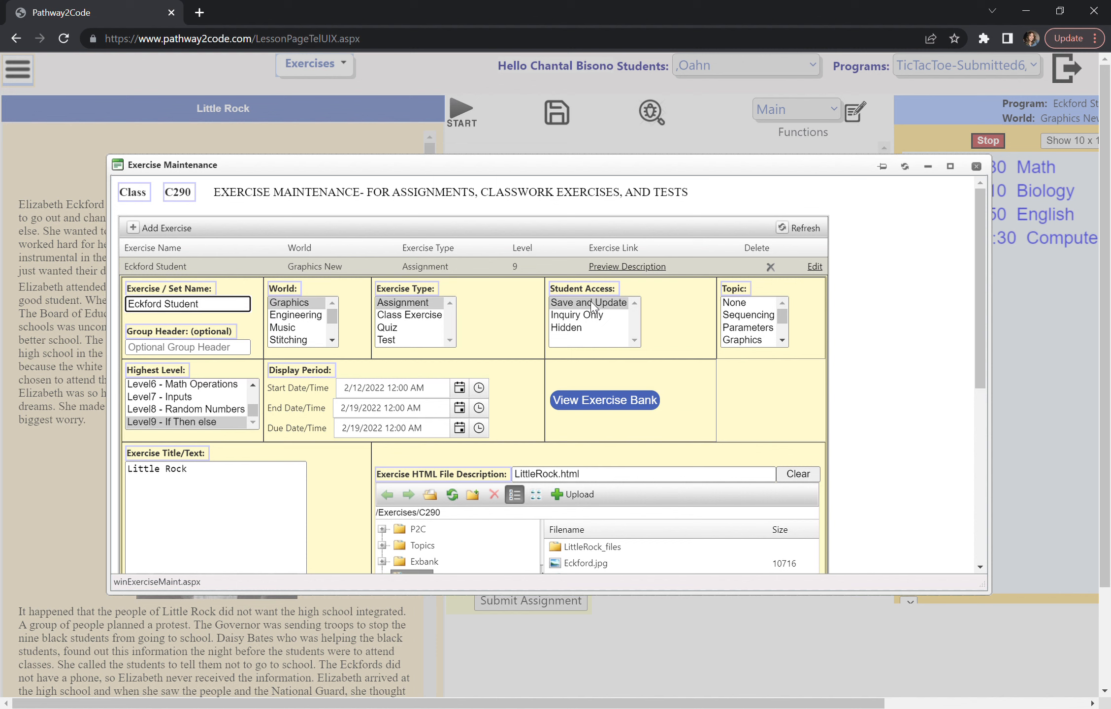
pyautogui.moveTo(780, 316)
pyautogui.mouseDown()
pyautogui.moveTo(781, 341)
pyautogui.moveTo(780, 306)
pyautogui.mouseUp()
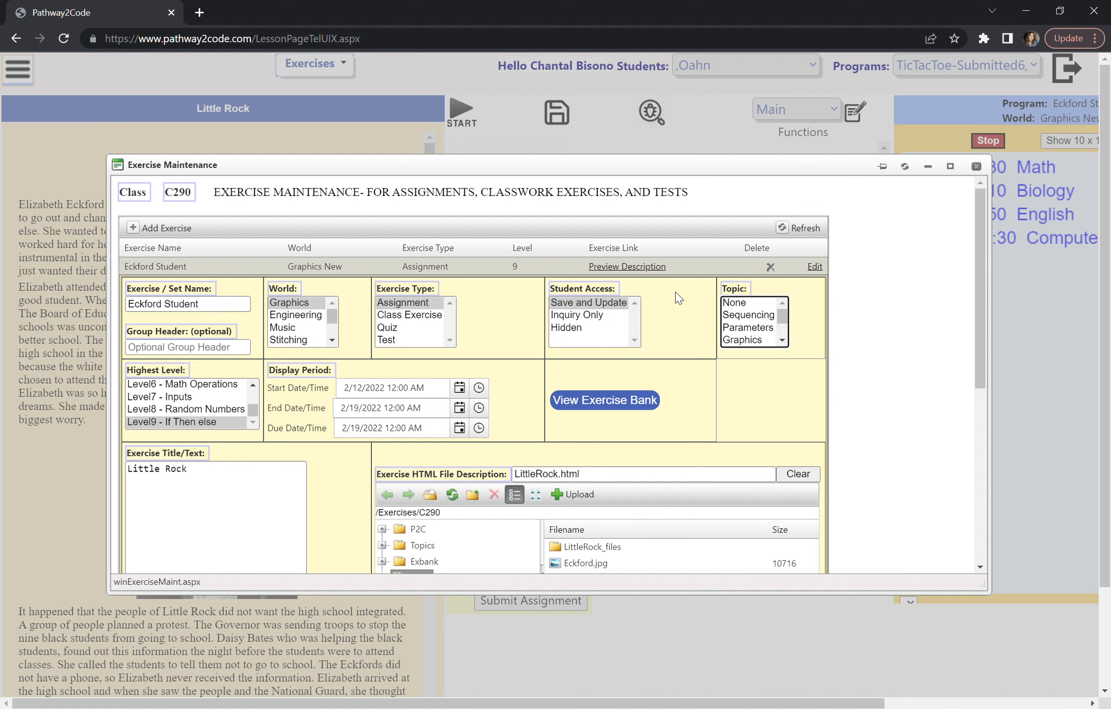
pyautogui.click(749, 303)
# Look through the available highest levels for the exercise and choose Level7 - Inputs
pyautogui.scroll(2, 213, 416)
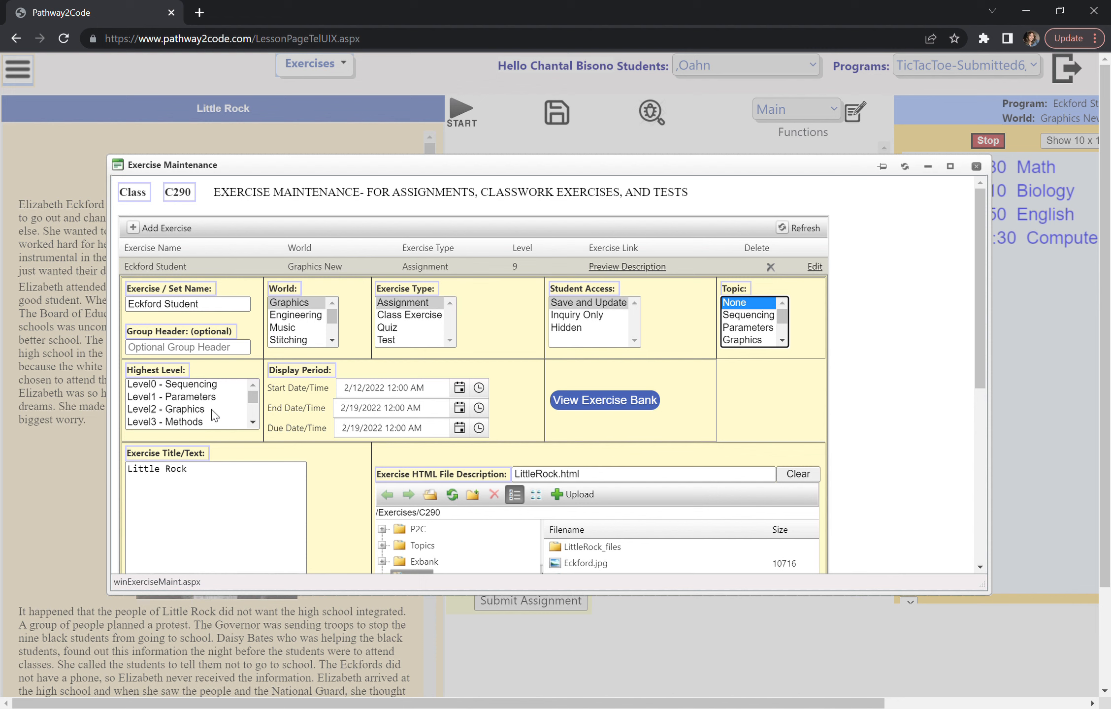
pyautogui.scroll(-2, 213, 416)
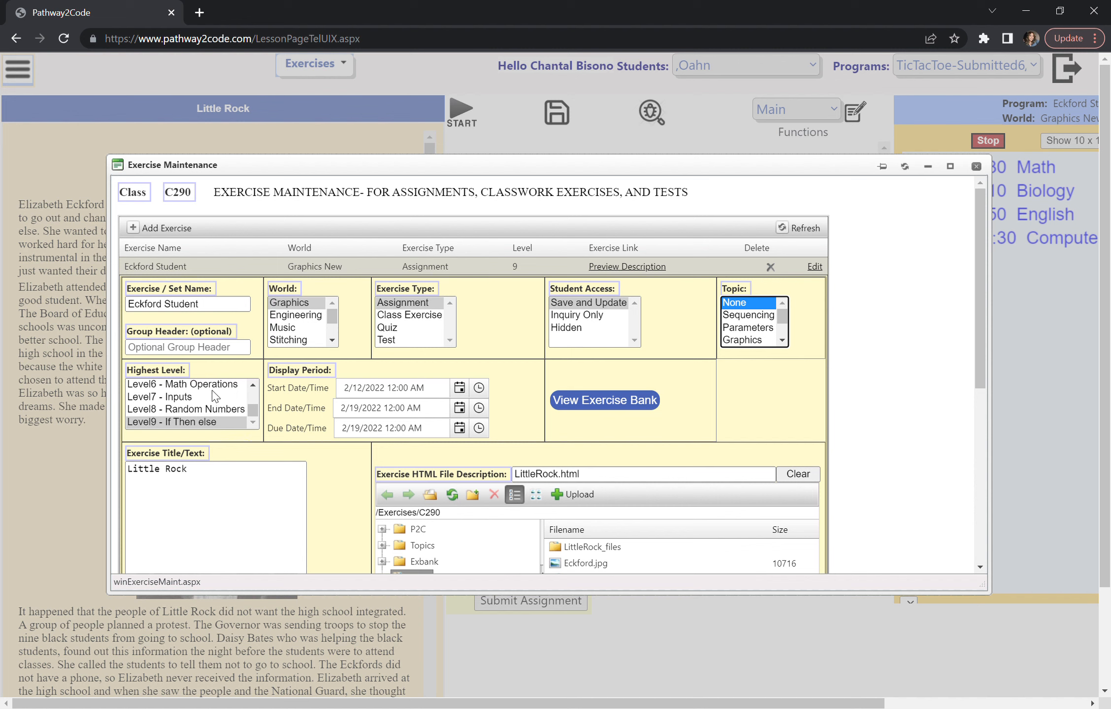
pyautogui.scroll(2, 212, 400)
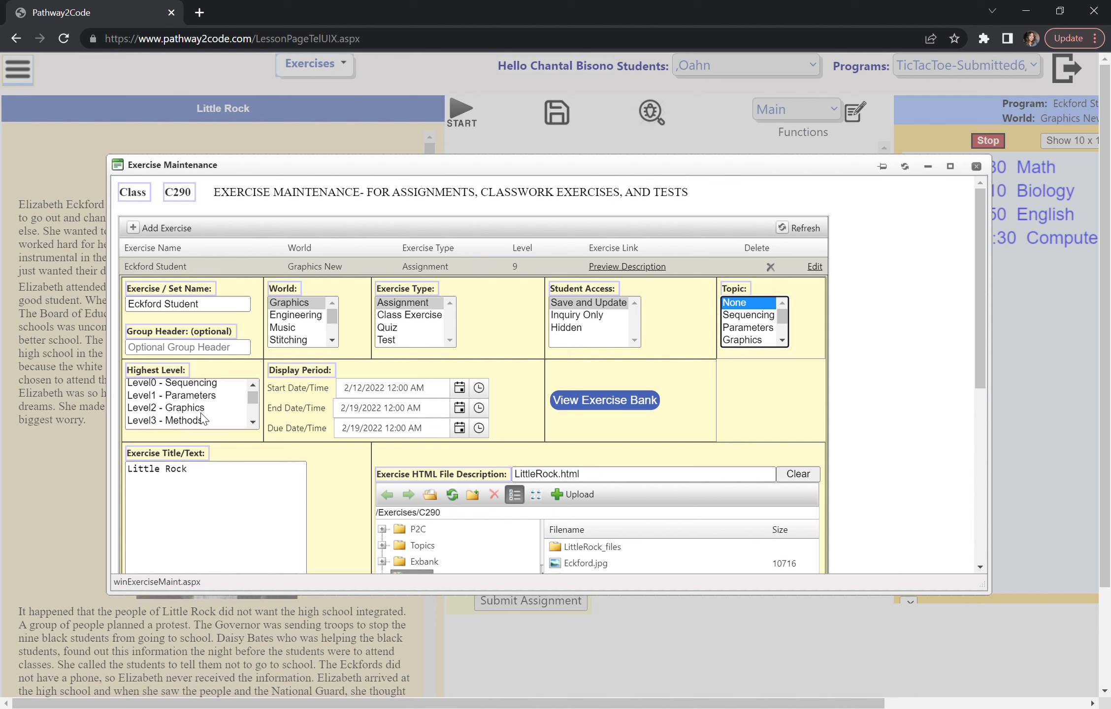
pyautogui.scroll(-2, 206, 403)
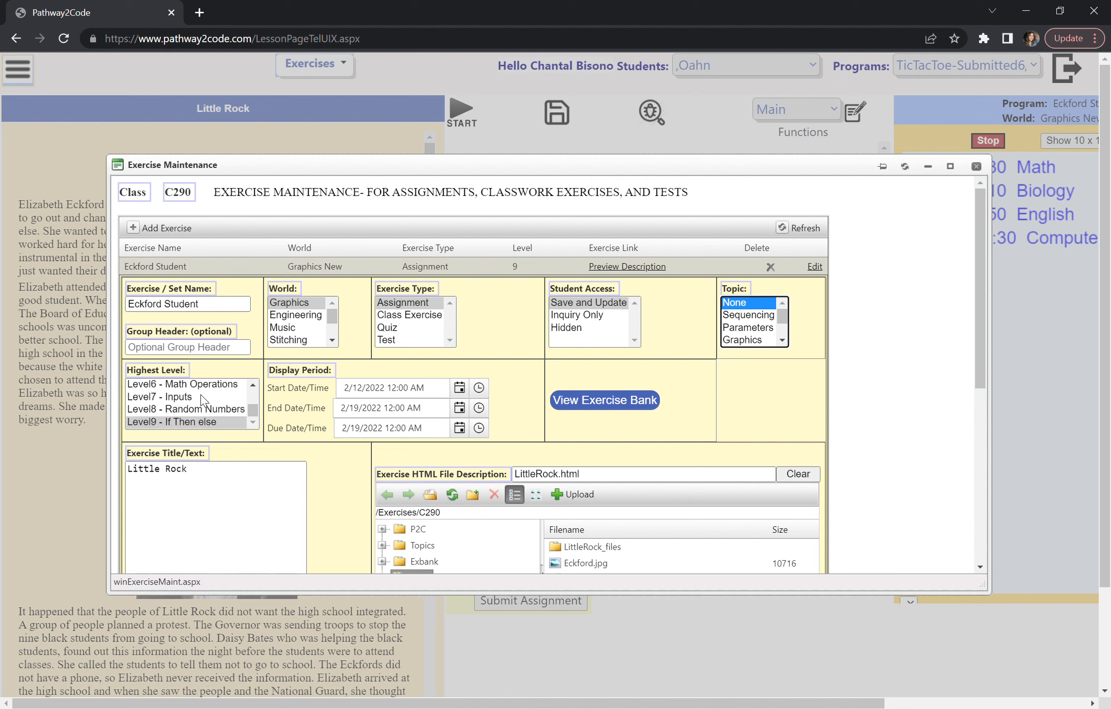
pyautogui.click(199, 401)
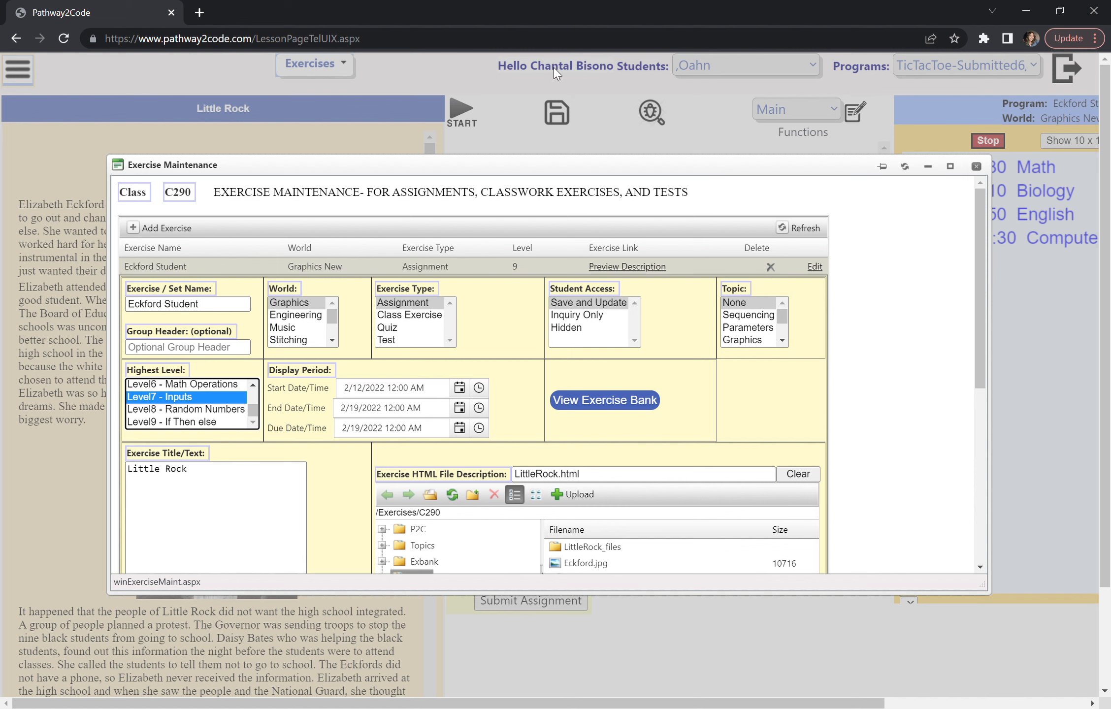
# Highlight the Little Rock exercise title text, review the HTML description file, and cancel the exercise edit
pyautogui.scroll(-3, 412, 362)
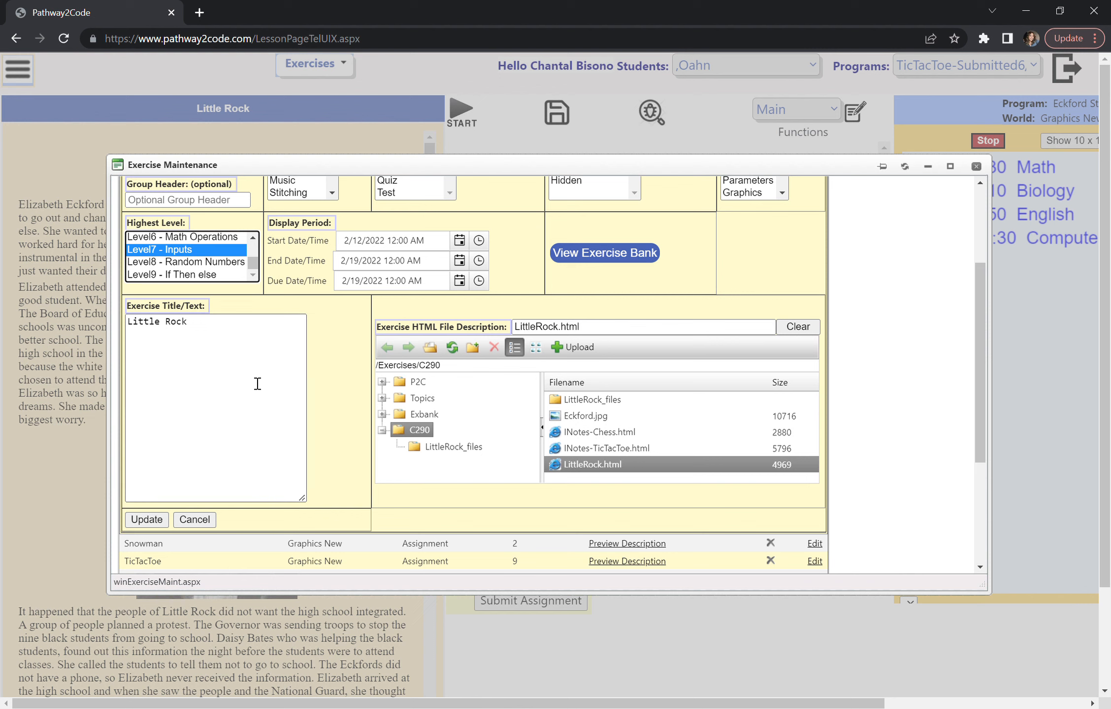
pyautogui.click(209, 340)
pyautogui.hotkey('ctrl', 'a')
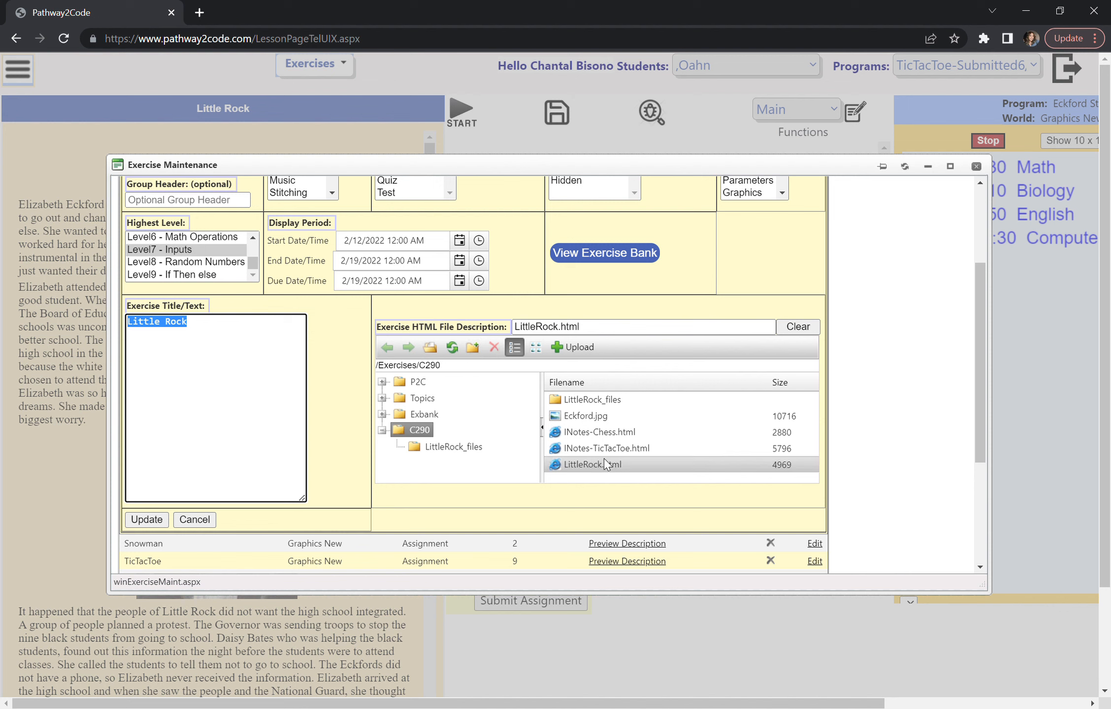
pyautogui.click(200, 526)
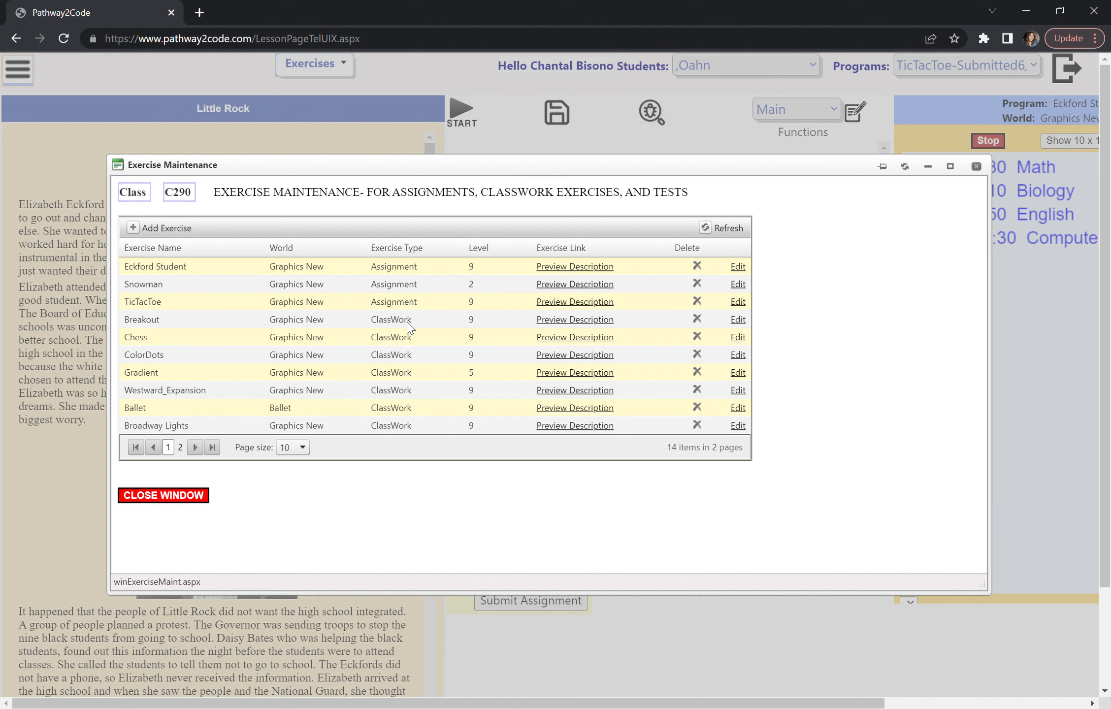
# Start adding a new exercise, review its empty fields, and open the Pathway2Code exercise bank
pyautogui.click(143, 231)
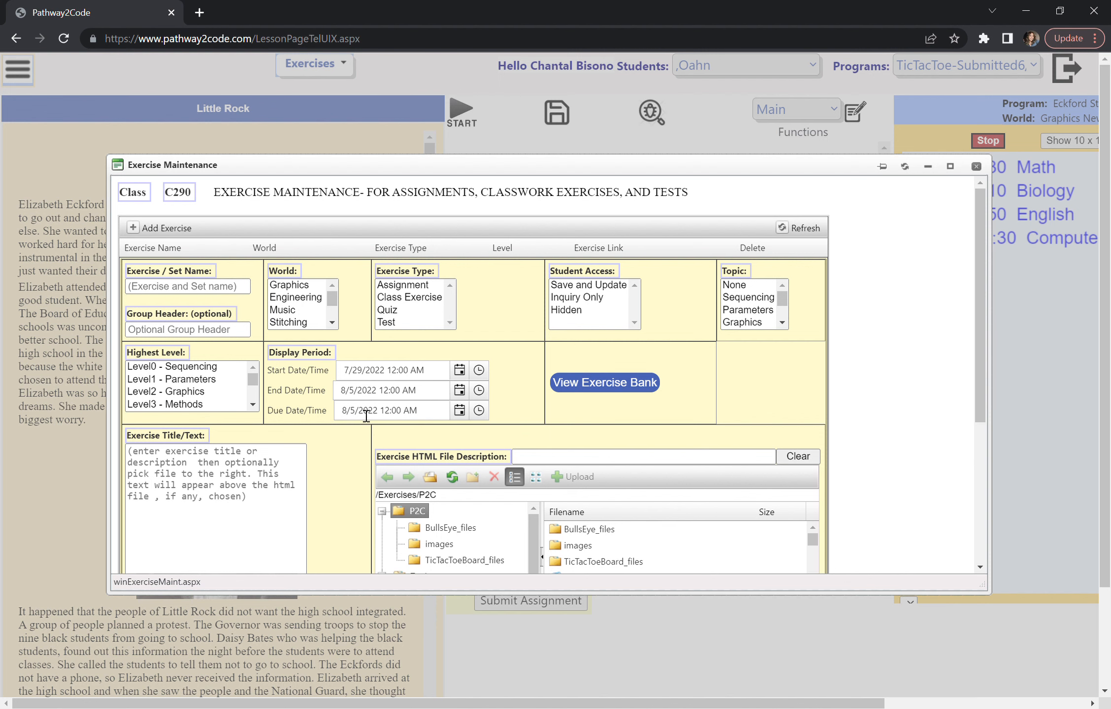
pyautogui.scroll(-1, 723, 378)
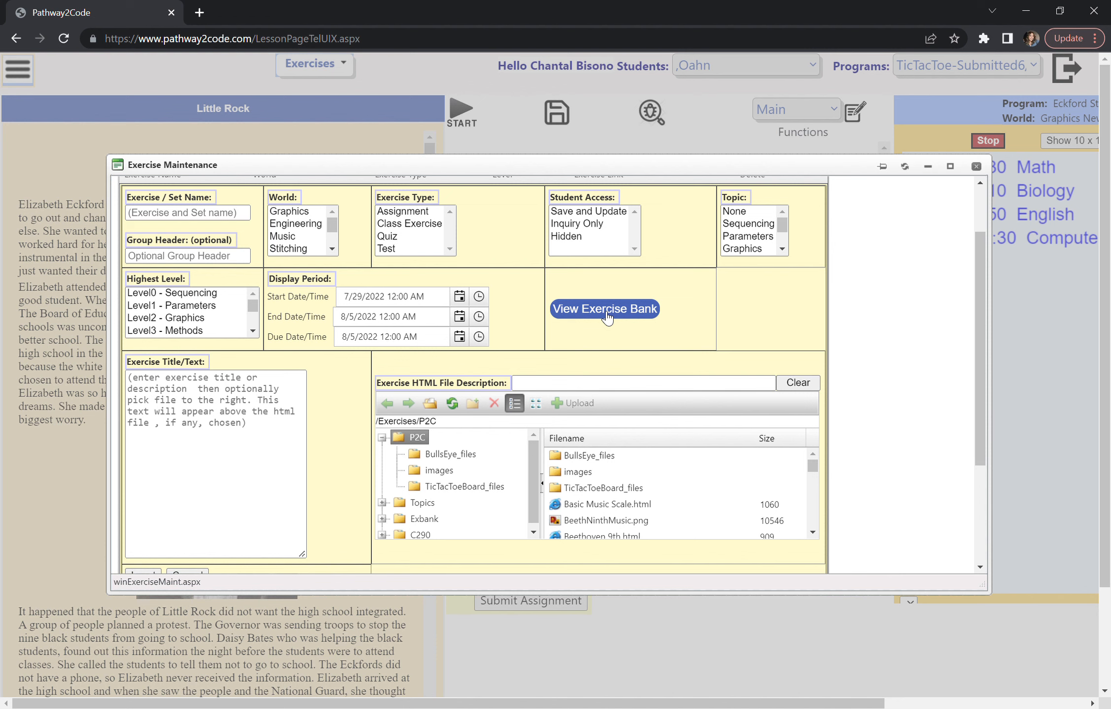
pyautogui.scroll(1, 607, 317)
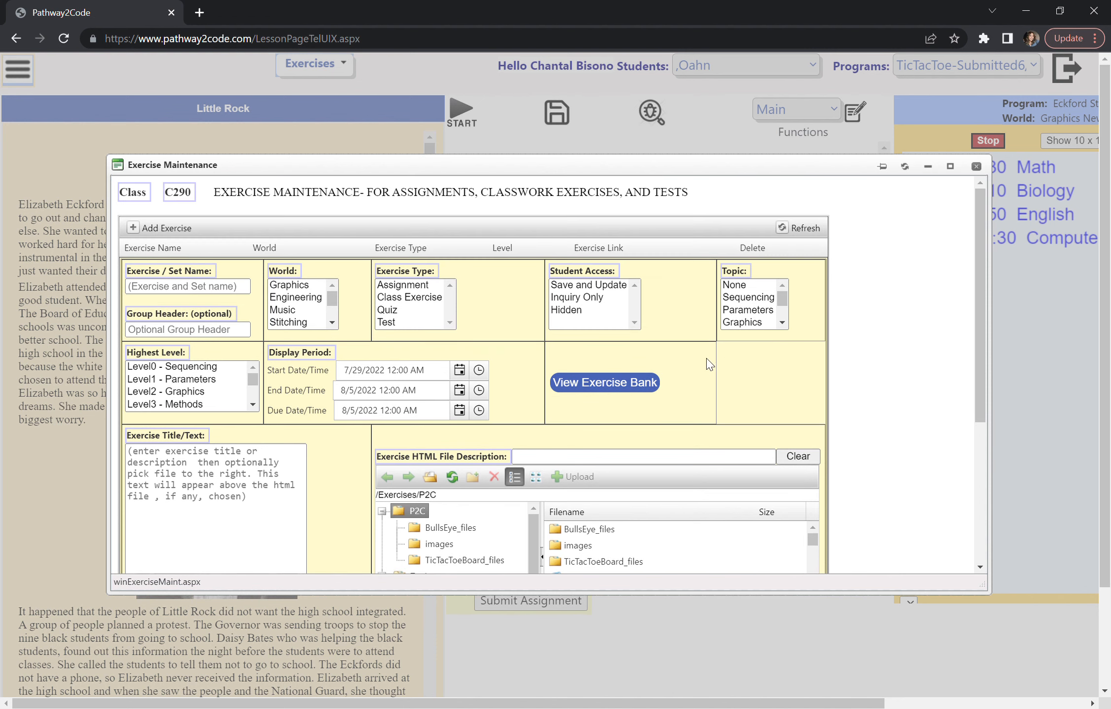
pyautogui.click(638, 393)
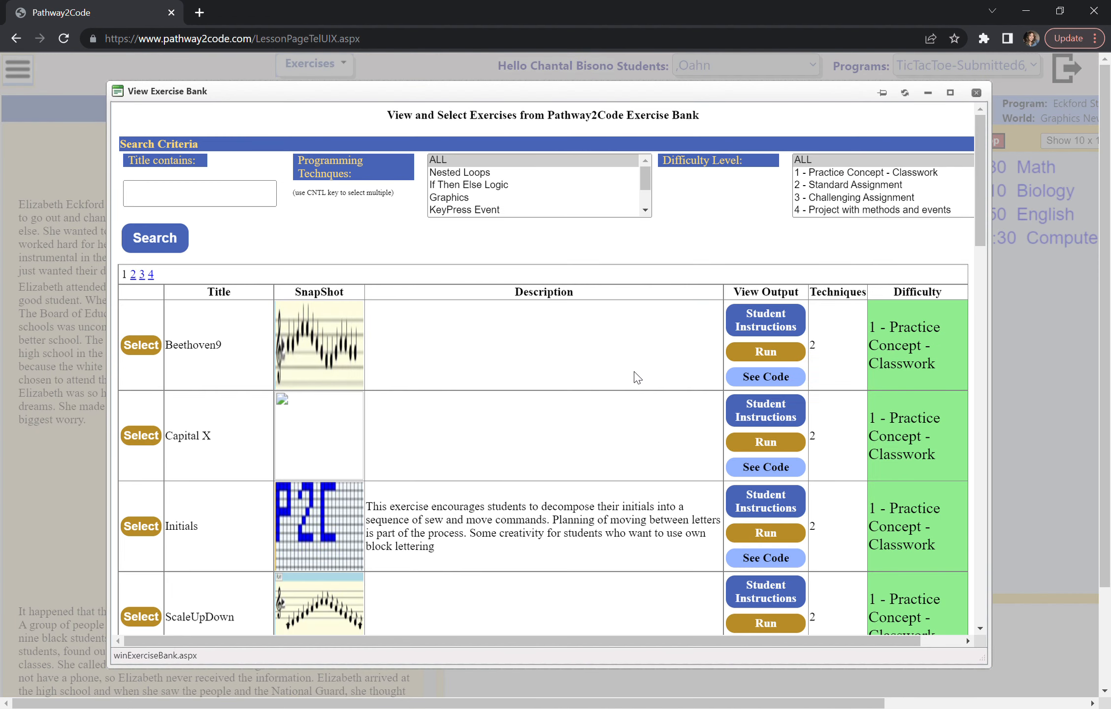
# Look through the first page of the exercise bank and select the Snowman exercise
pyautogui.scroll(-3, 560, 340)
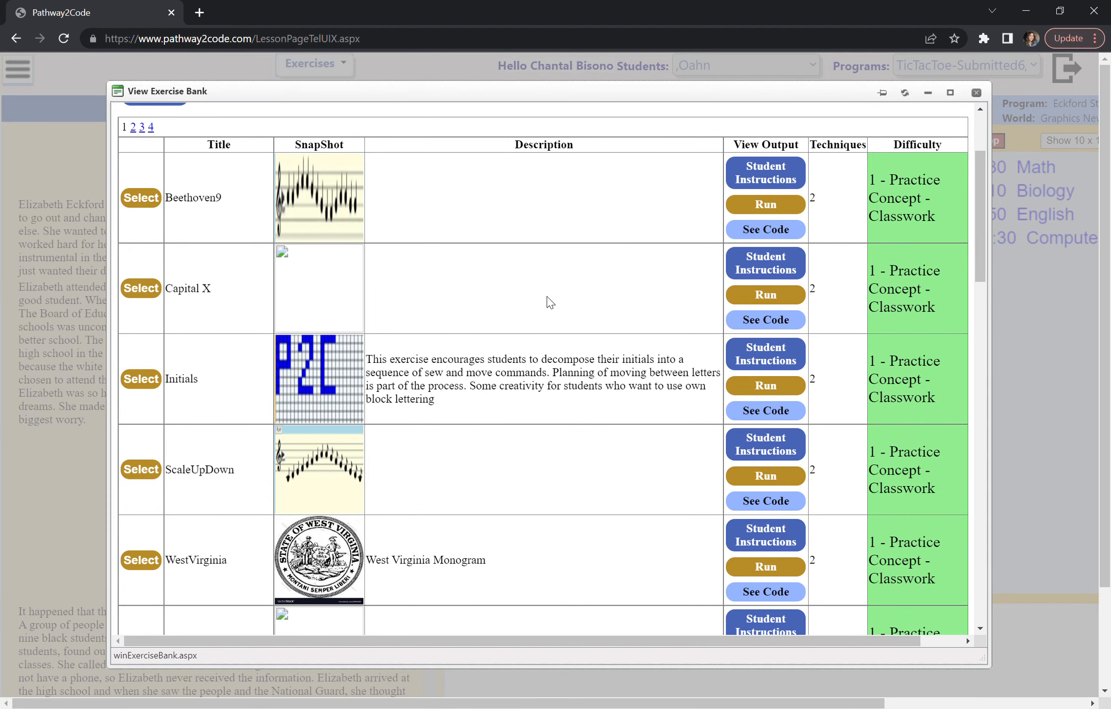
pyautogui.scroll(-3, 554, 301)
pyautogui.scroll(-5, 559, 302)
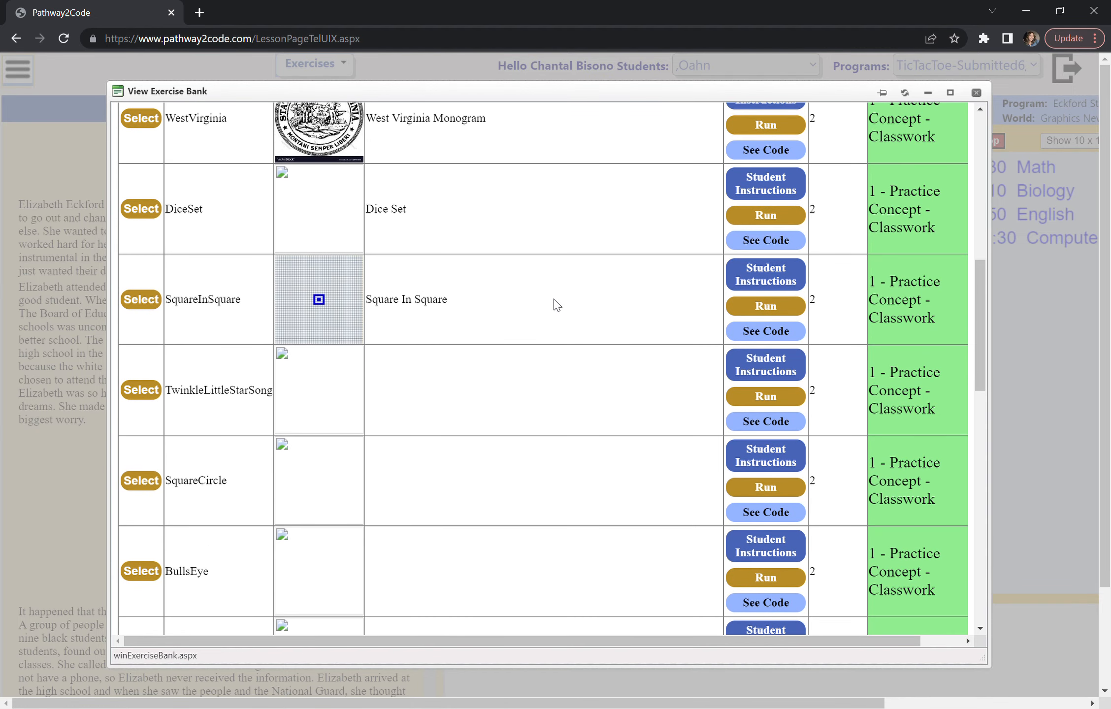
pyautogui.scroll(-4, 588, 296)
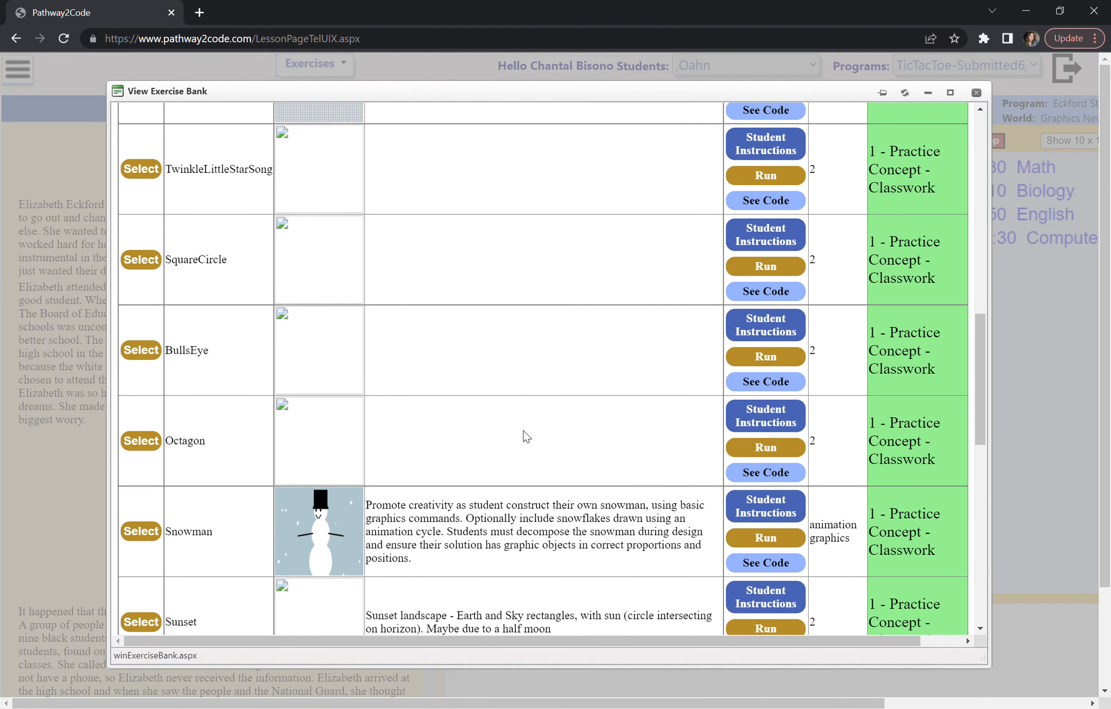
pyautogui.scroll(-1, 528, 412)
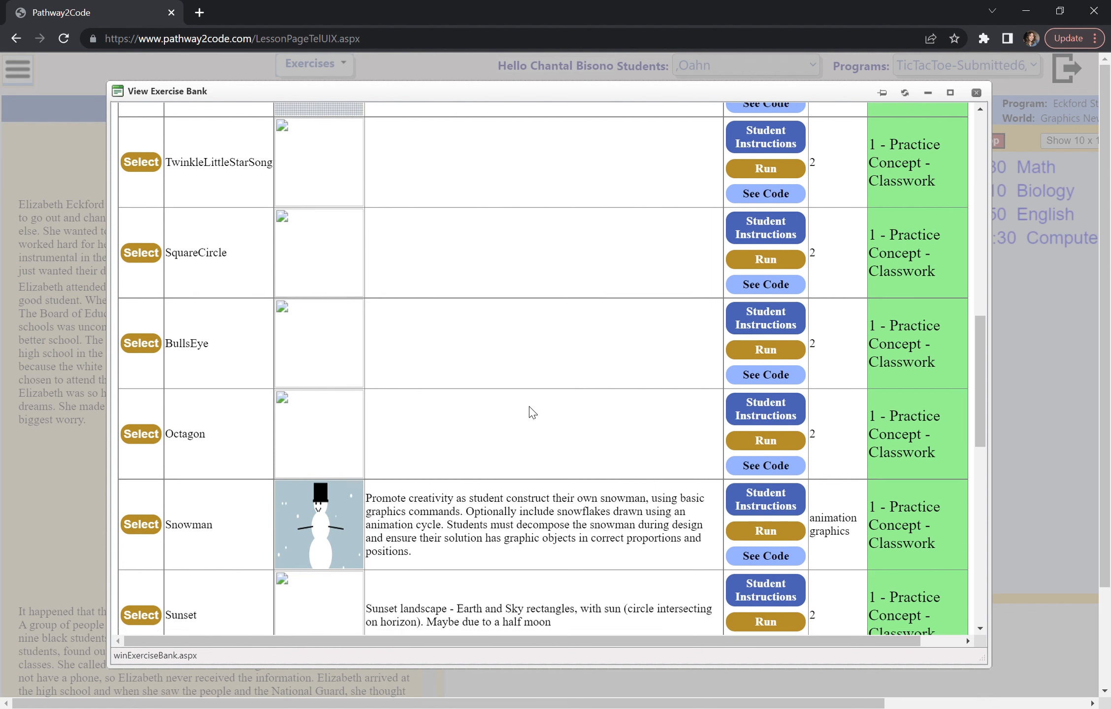
pyautogui.scroll(-6, 664, 180)
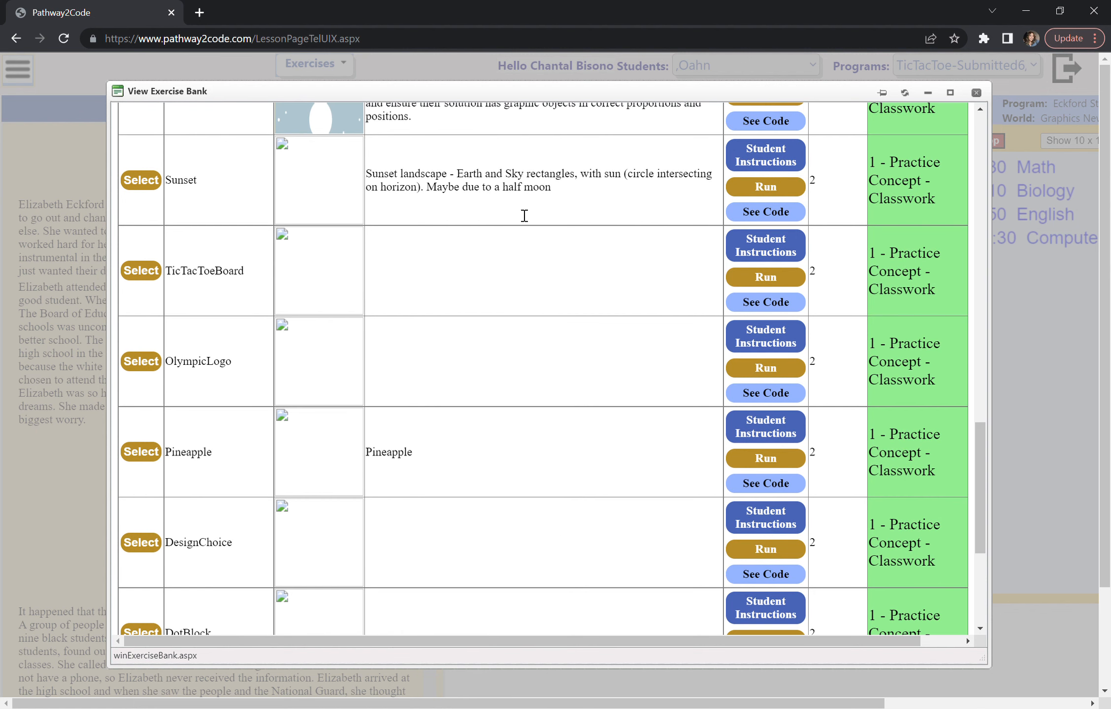
pyautogui.scroll(-6, 532, 295)
pyautogui.scroll(-1, 533, 303)
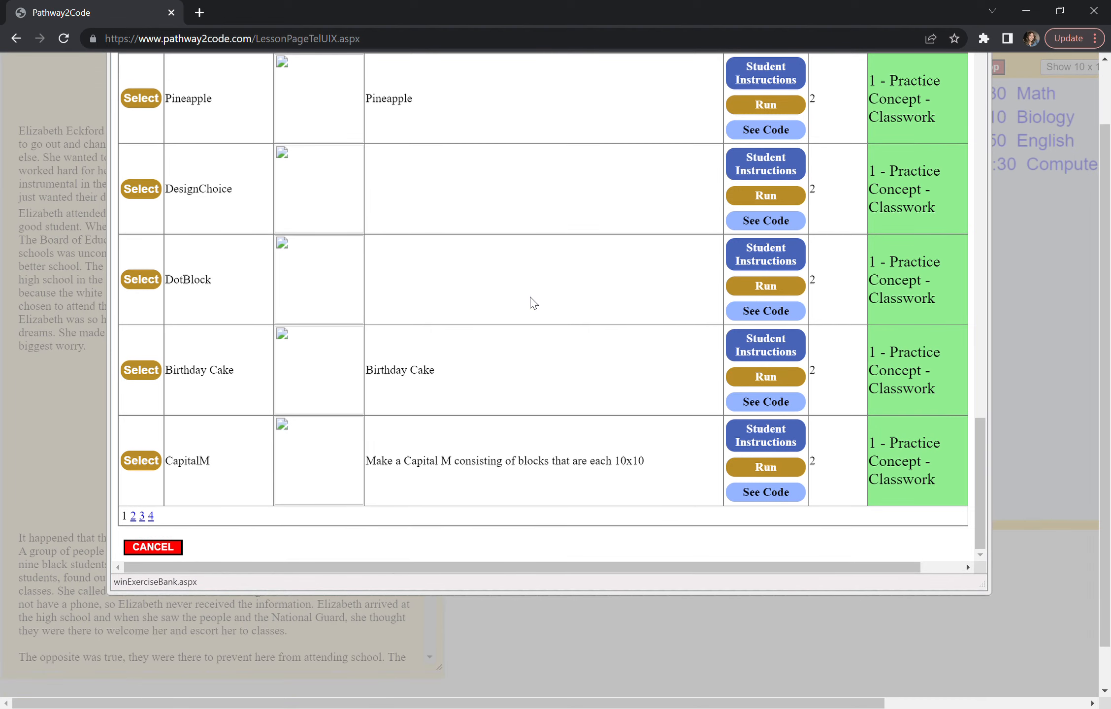
pyautogui.scroll(5, 517, 318)
pyautogui.scroll(4, 507, 340)
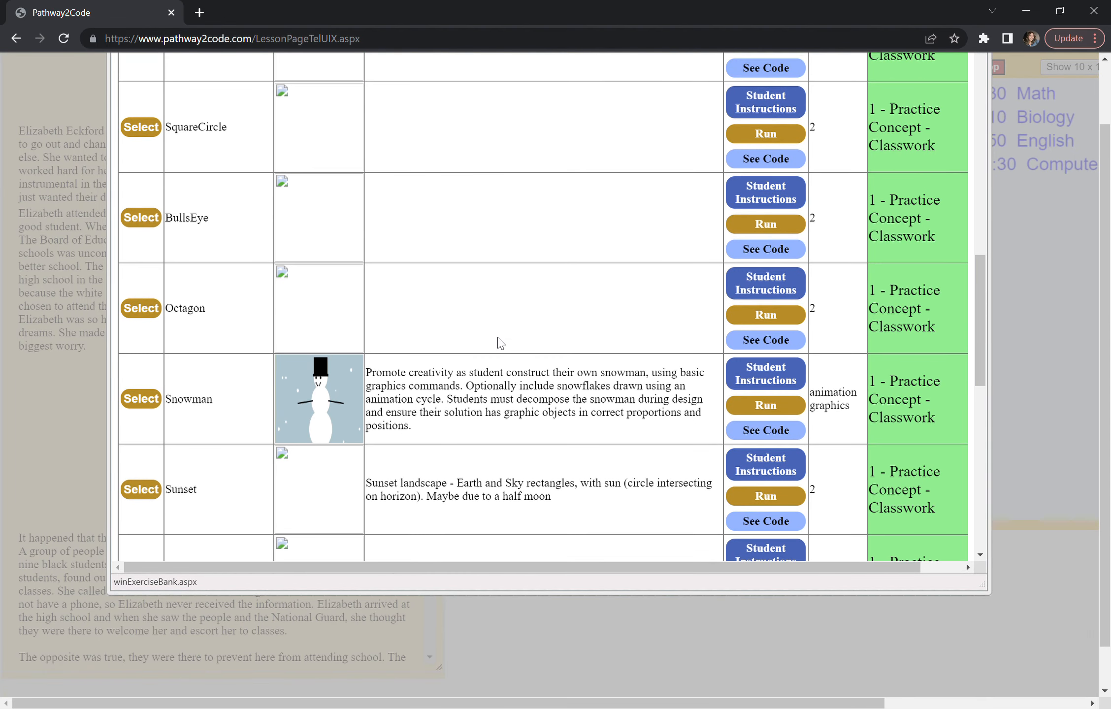
pyautogui.click(143, 403)
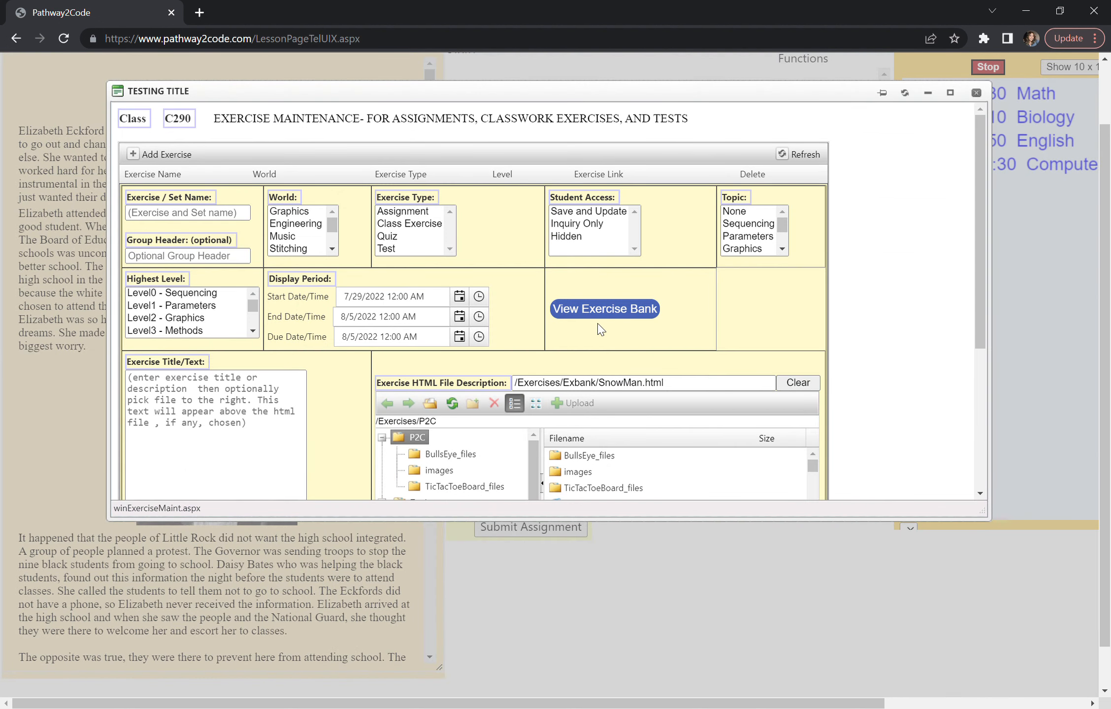
# Highlight the SnowMan.html file name and enter "Change the color of the snowman." as the exercise title text
pyautogui.scroll(-1, 680, 311)
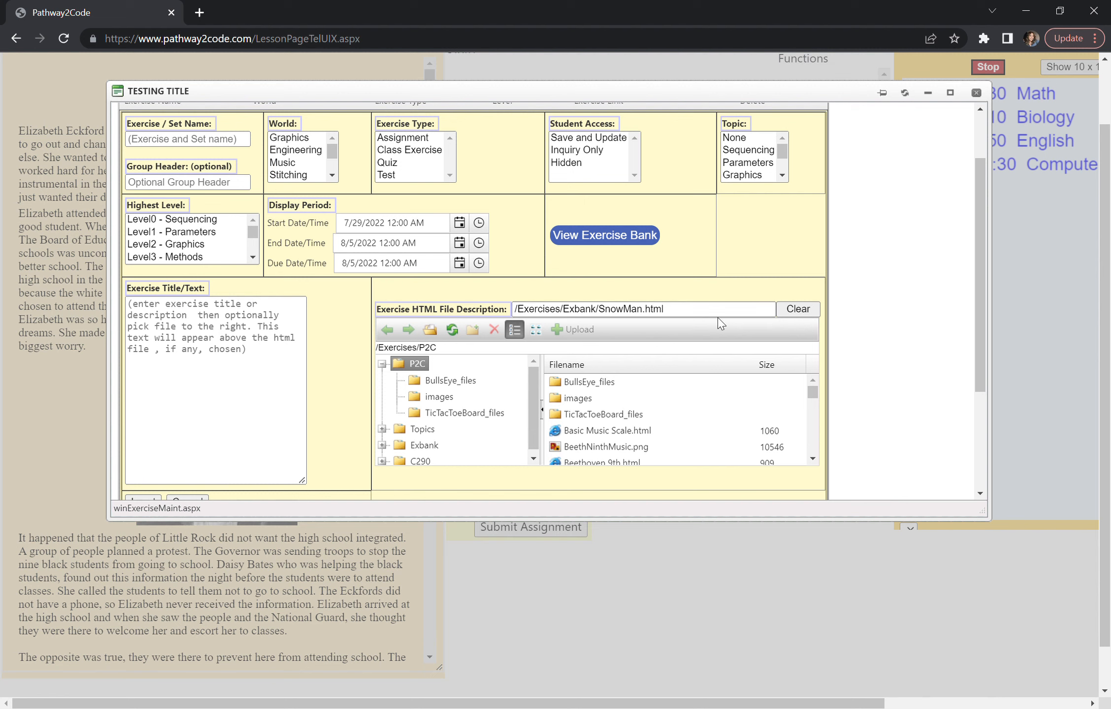
pyautogui.doubleClick(608, 315)
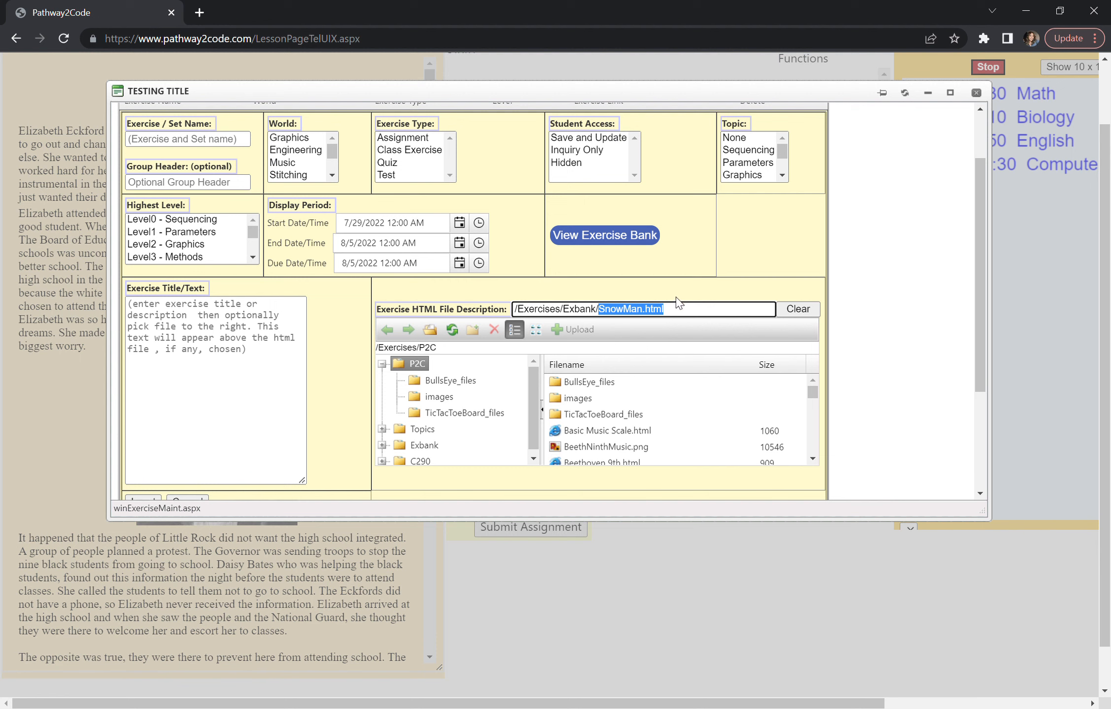
pyautogui.click(247, 314)
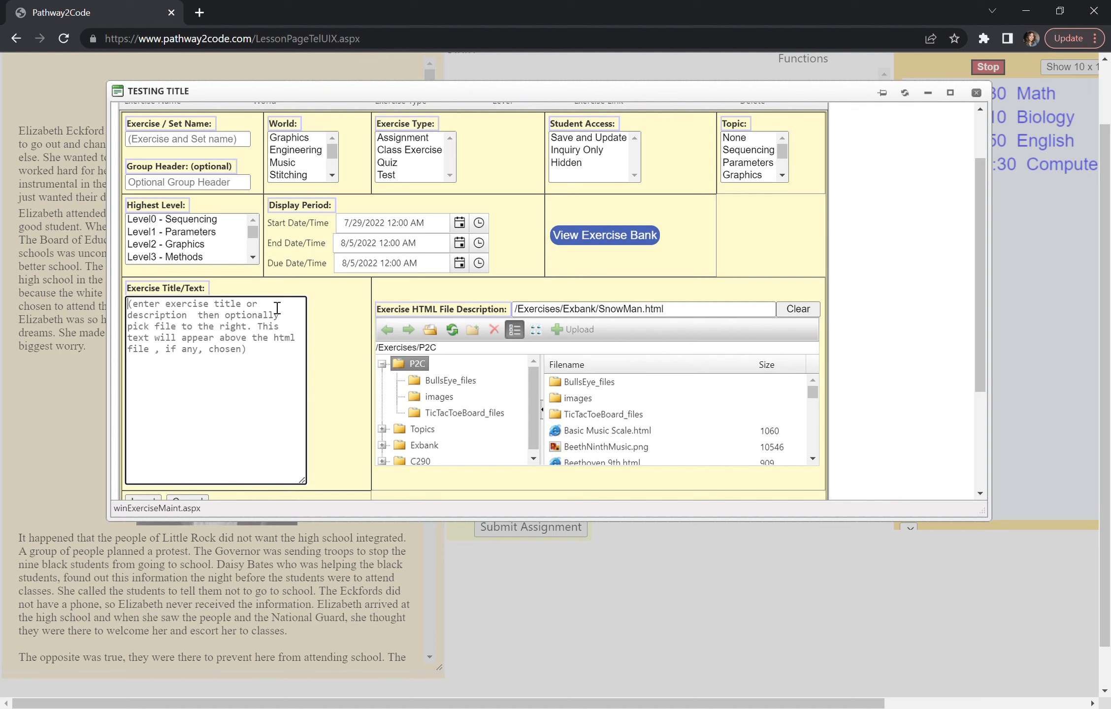
pyautogui.write('C')
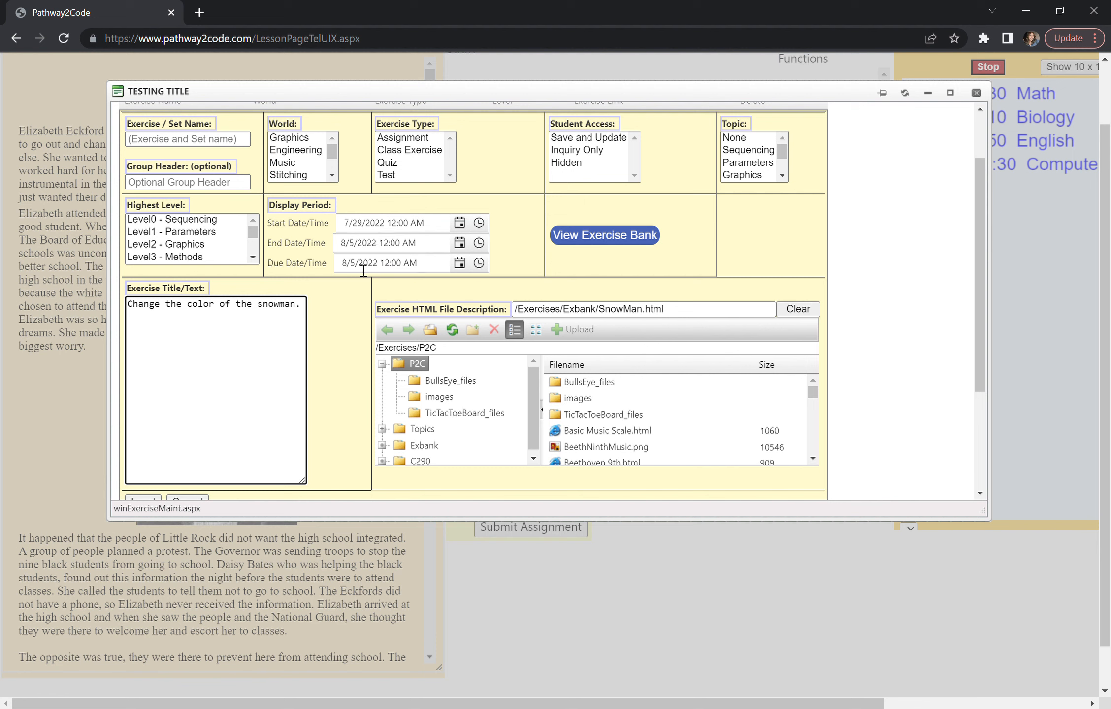
# Set the new exercise's due date and time to 8/7/2022 11:00 PM
pyautogui.click(459, 263)
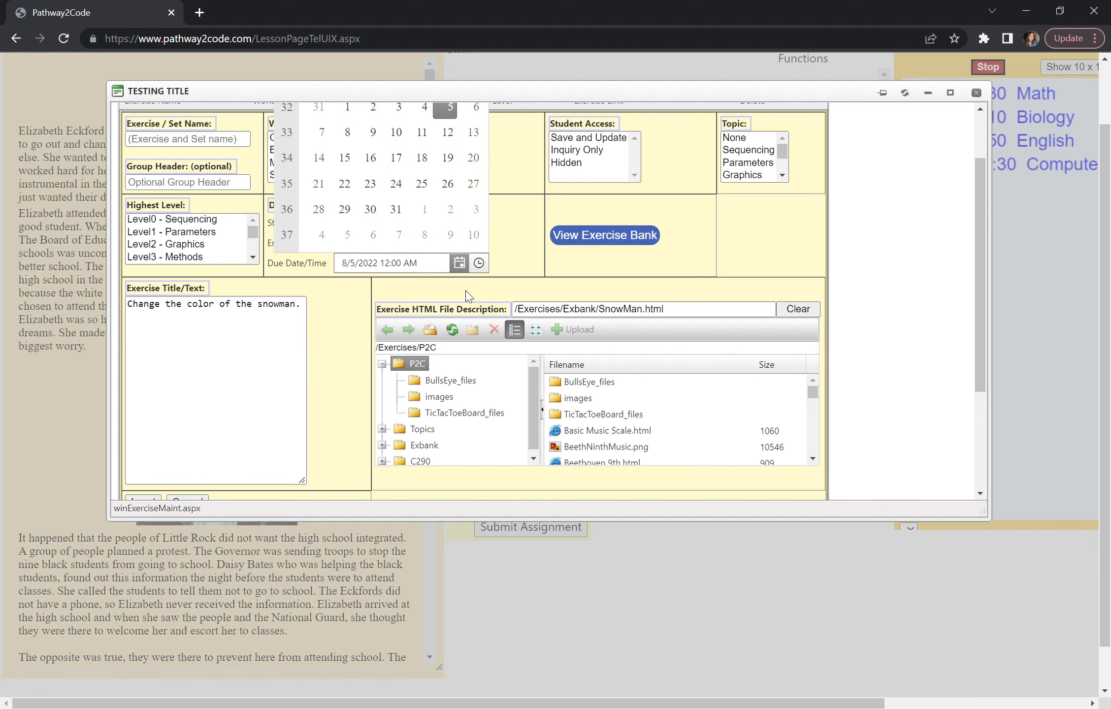
pyautogui.click(321, 132)
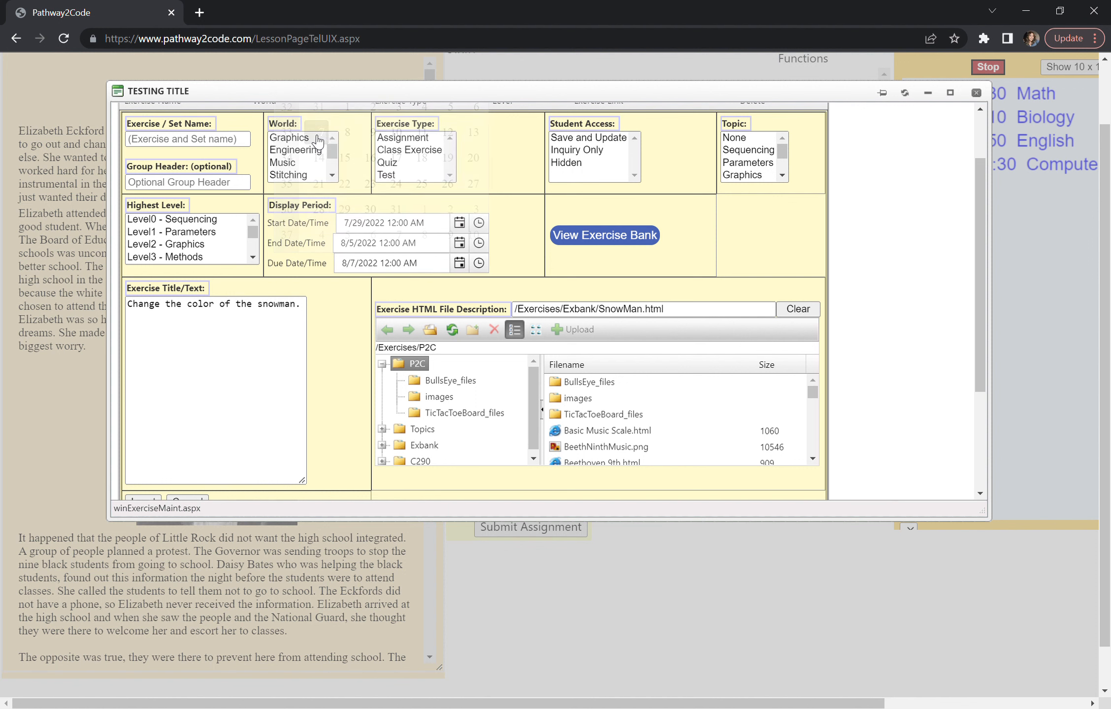
pyautogui.click(478, 262)
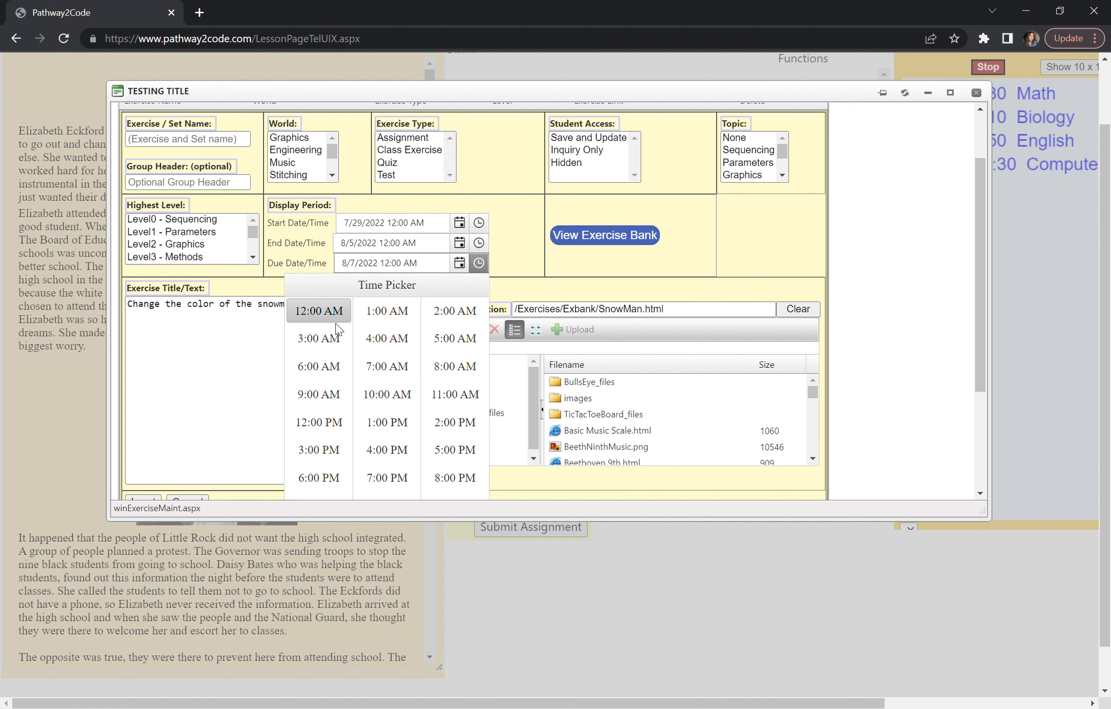
pyautogui.scroll(-3, 370, 402)
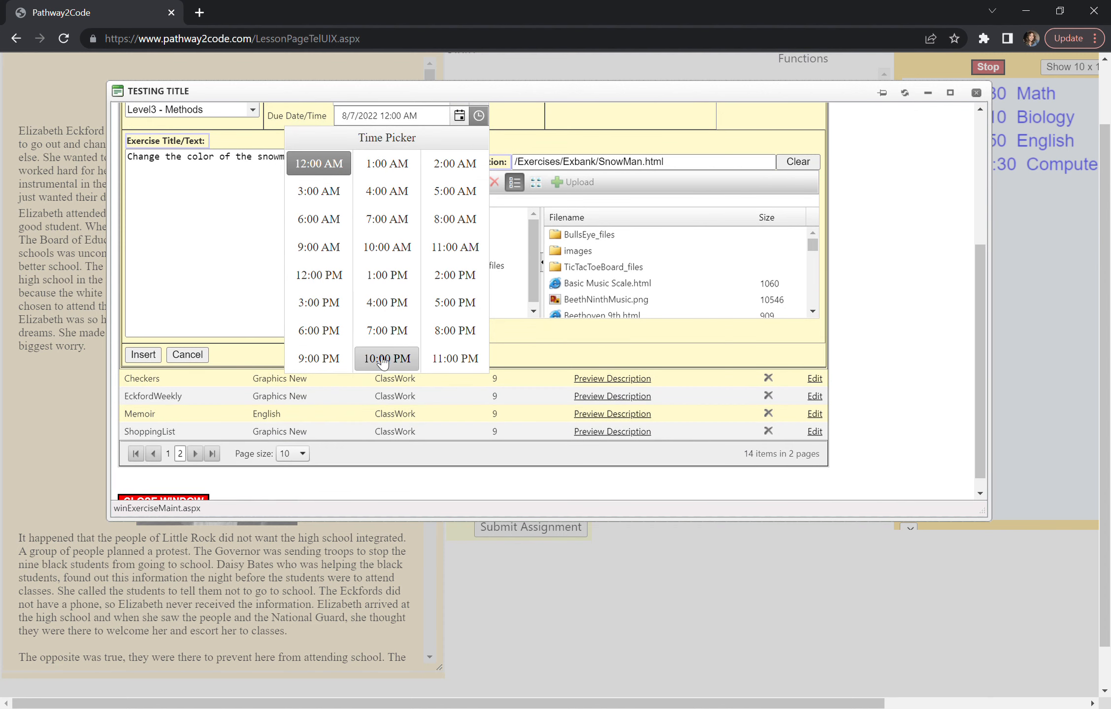
pyautogui.click(453, 358)
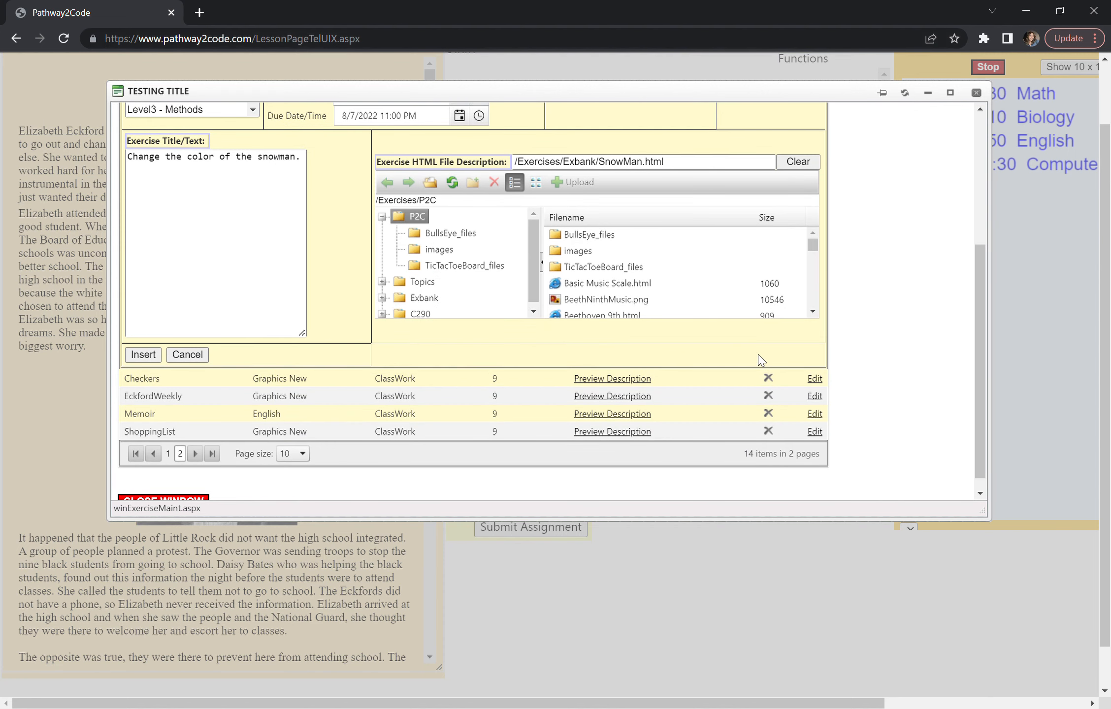
# Set the exercise's highest level to Level2 - Graphics and its topic to Graphics
pyautogui.scroll(3, 423, 247)
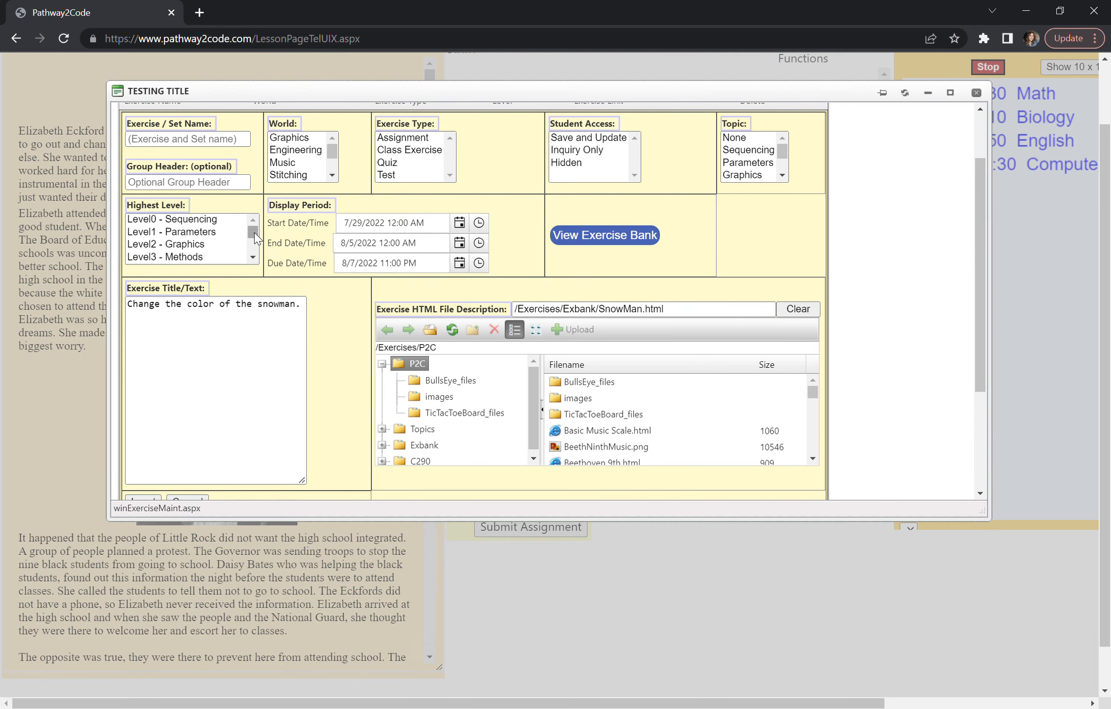
pyautogui.moveTo(255, 238)
pyautogui.mouseDown()
pyautogui.moveTo(257, 253)
pyautogui.moveTo(255, 230)
pyautogui.mouseUp()
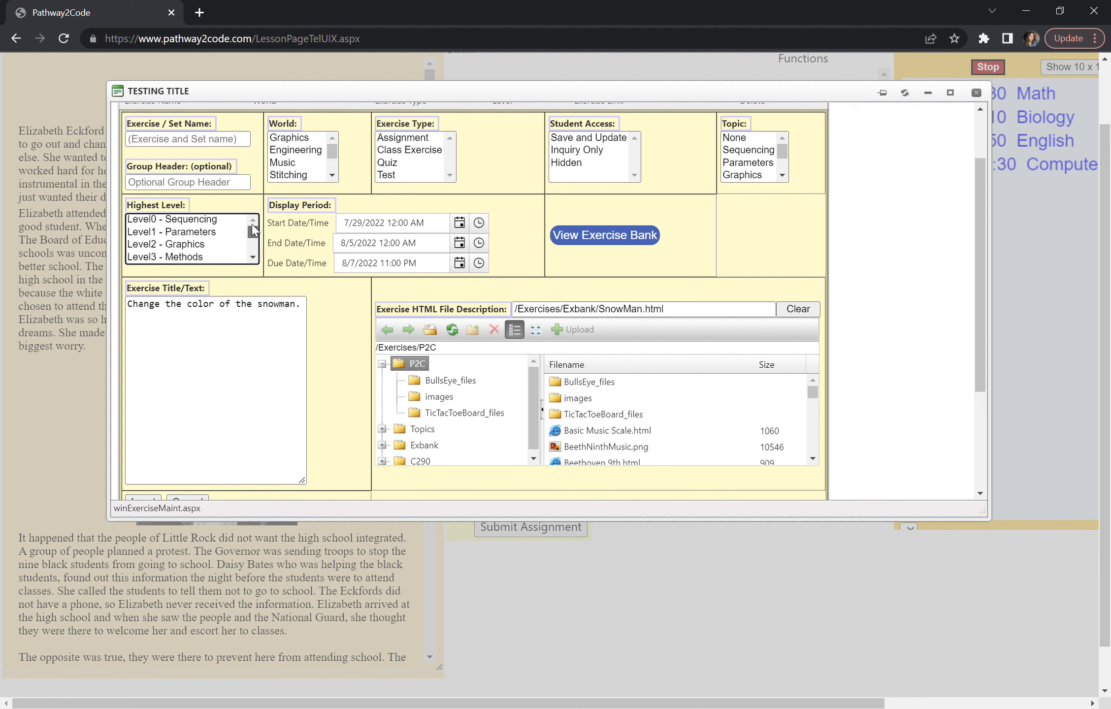
pyautogui.click(206, 243)
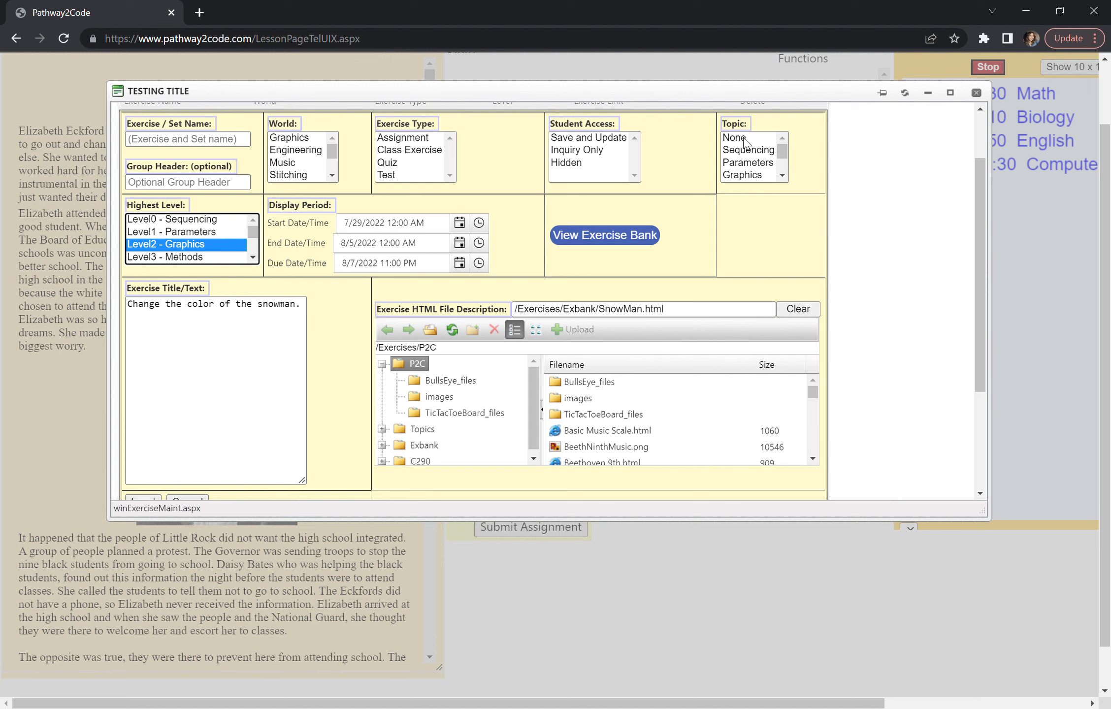
pyautogui.click(747, 176)
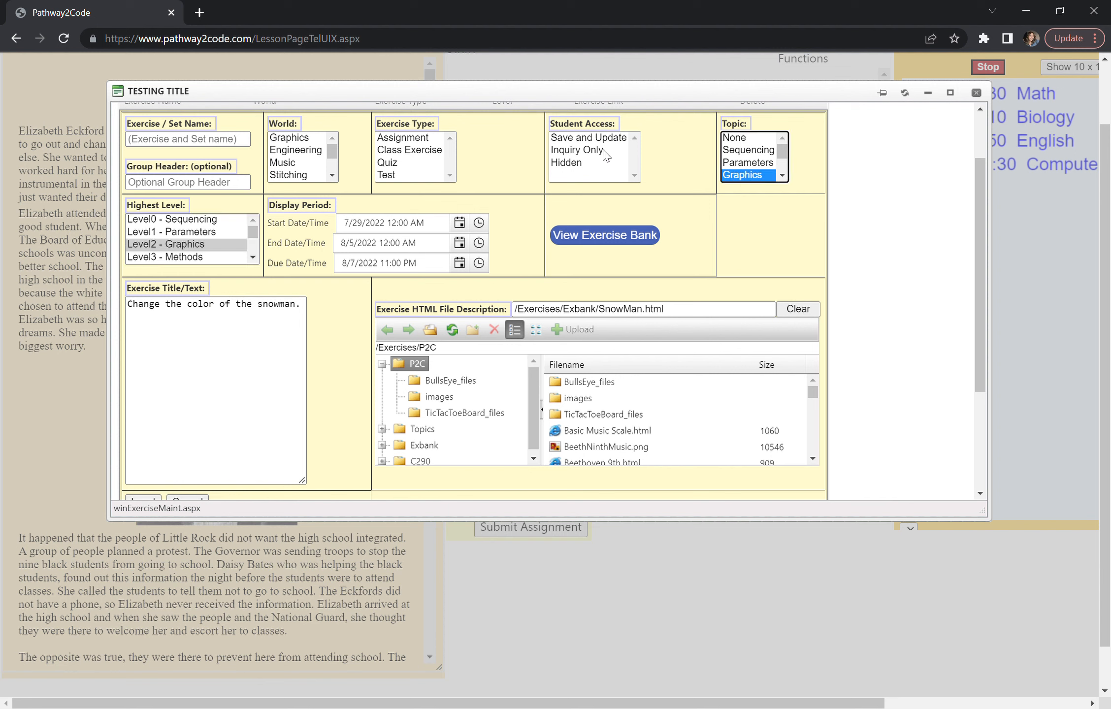
# Set the student access to Inquiry Only, the exercise type to Test and the world to Graphics
pyautogui.click(595, 138)
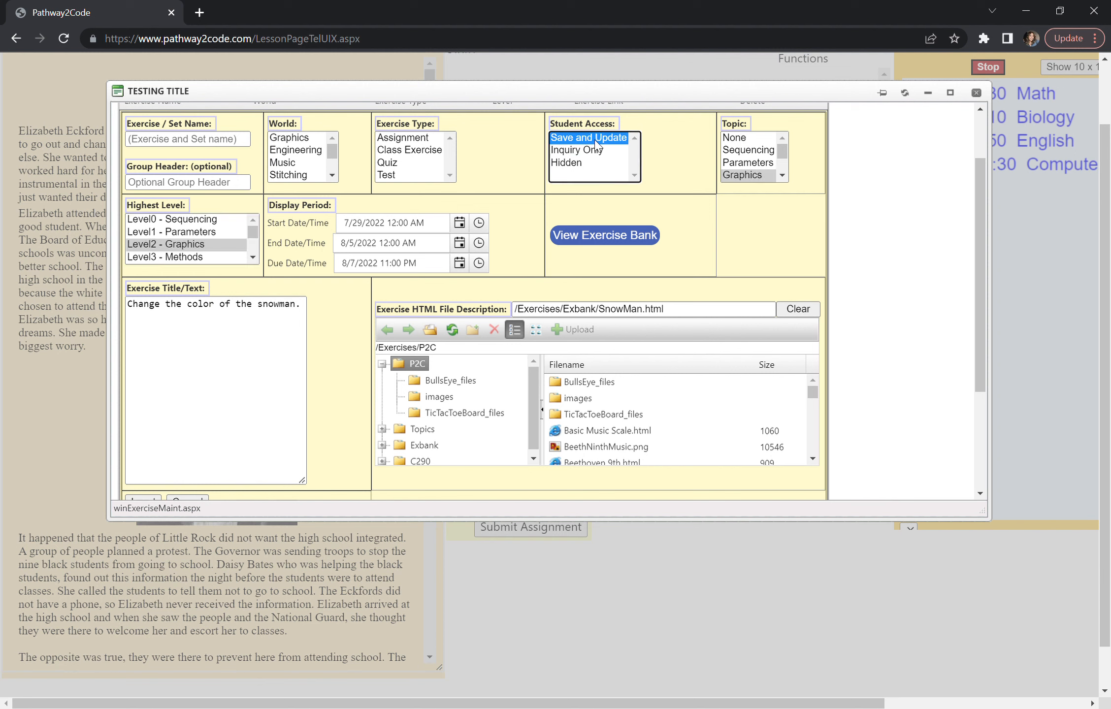
pyautogui.click(600, 151)
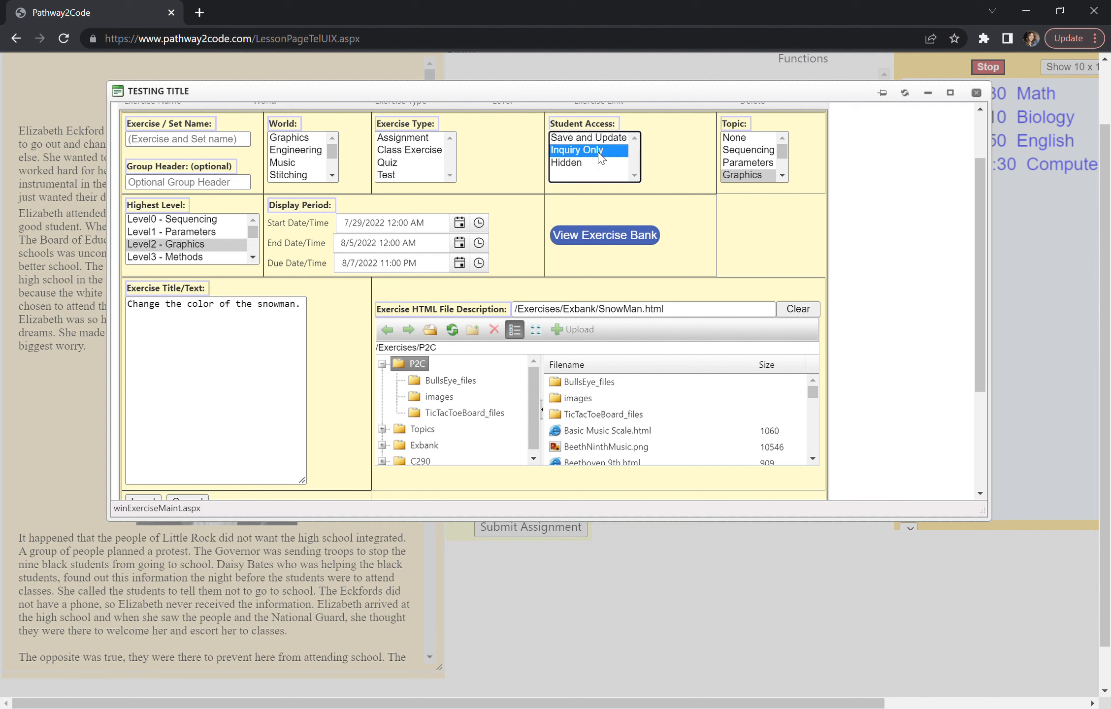
pyautogui.click(393, 176)
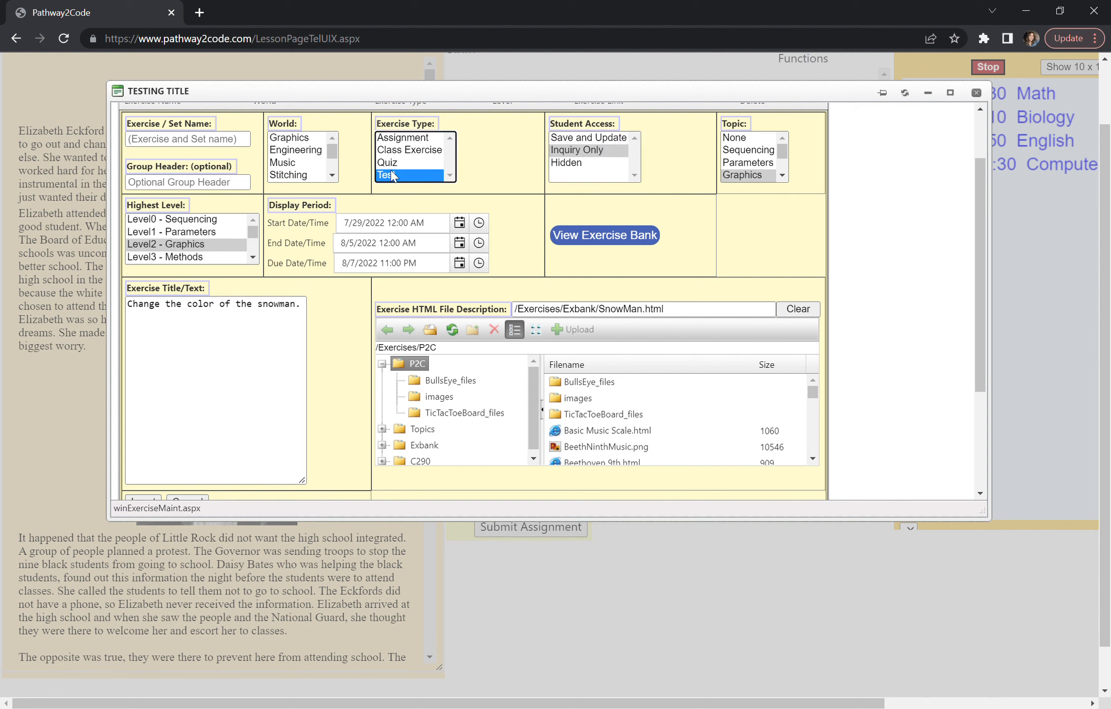
pyautogui.click(313, 139)
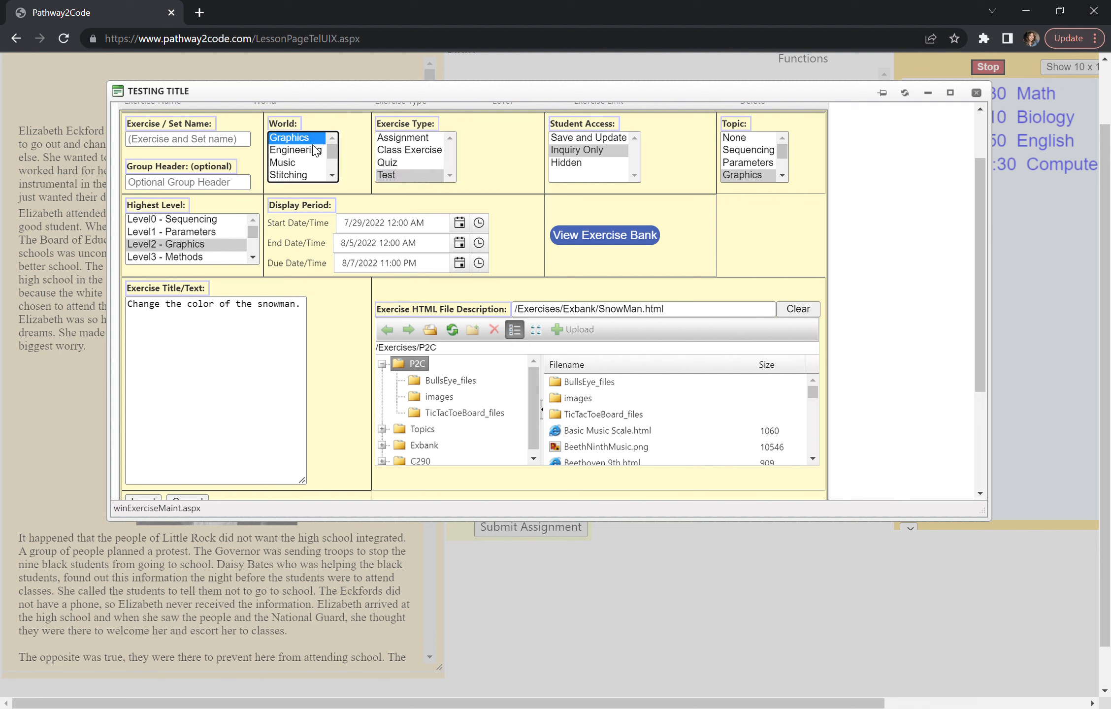
# Name the exercise Snowman Test and insert it into the class exercise list
pyautogui.click(229, 143)
pyautogui.write('Snowman Test')
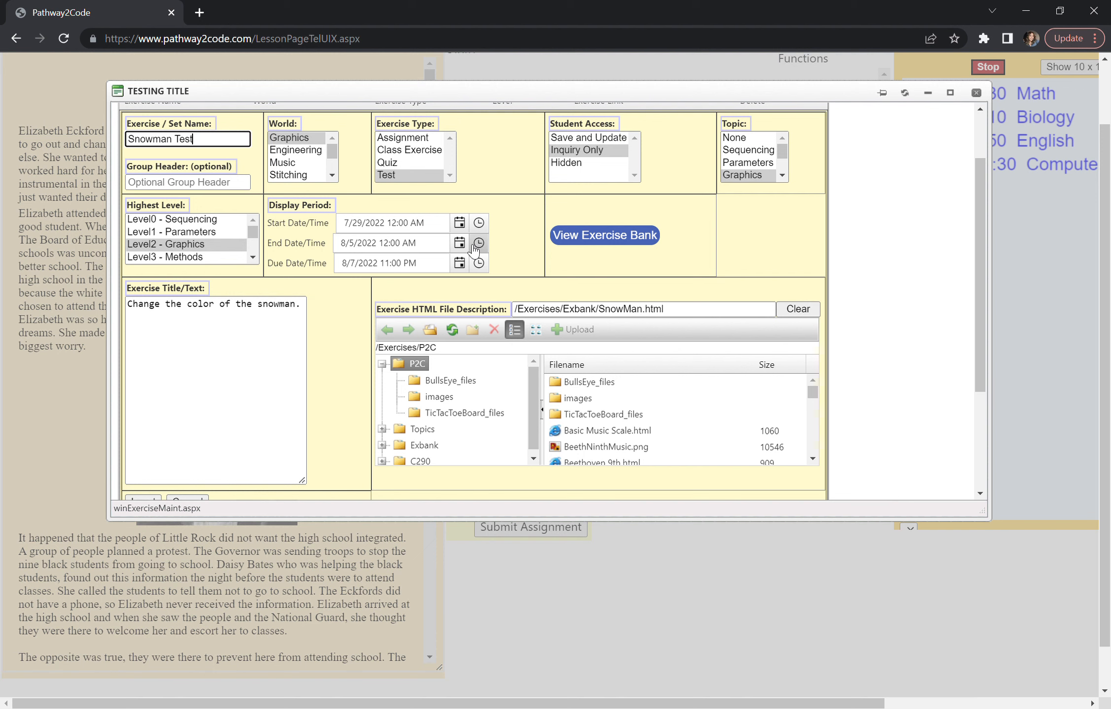
pyautogui.scroll(-3, 429, 232)
pyautogui.click(145, 355)
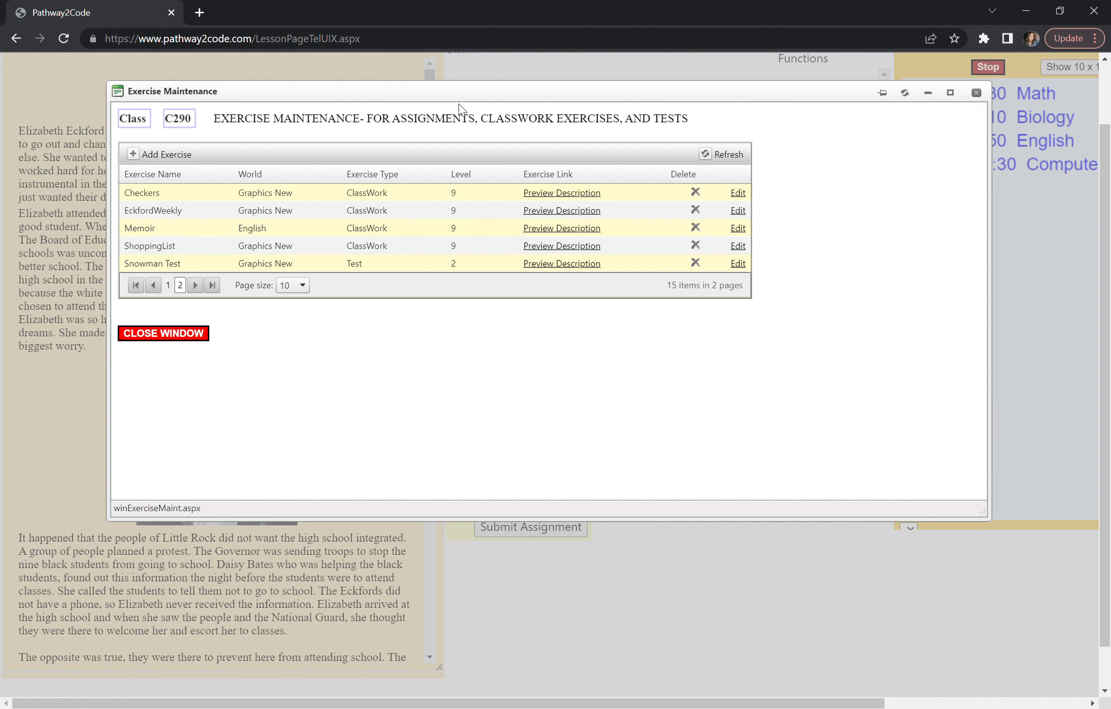
# Close the exercise maintenance window and open lesson maintenance from the instructor functions
pyautogui.moveTo(485, 101); pyautogui.dragTo(500, 141)
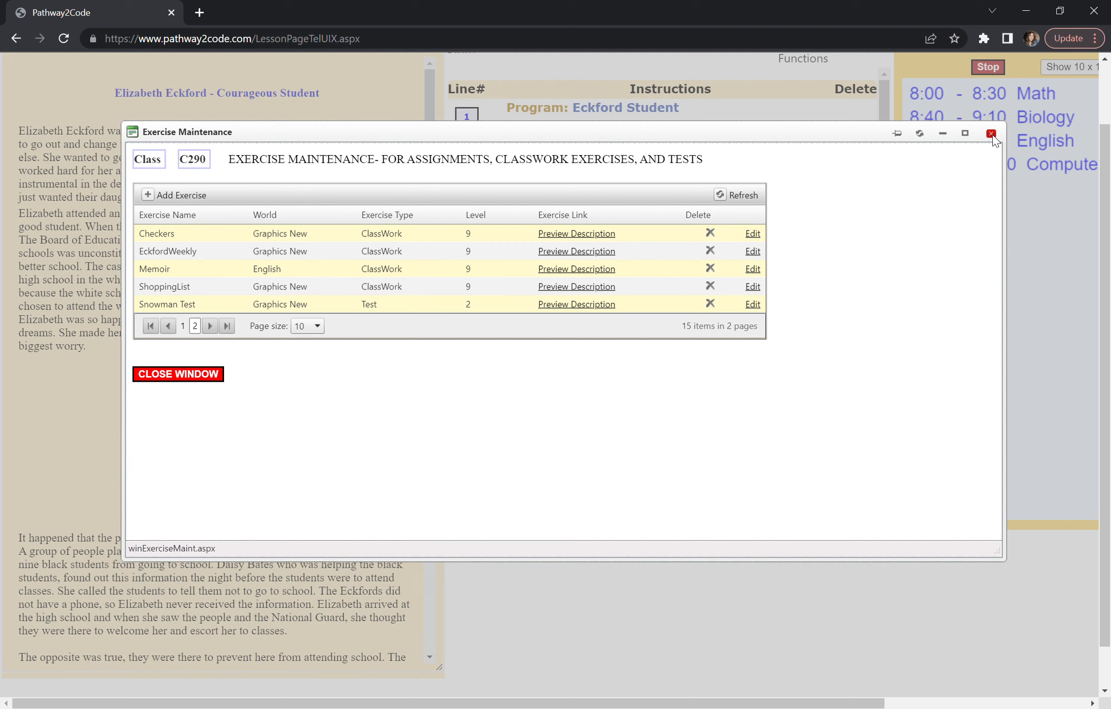
pyautogui.click(991, 133)
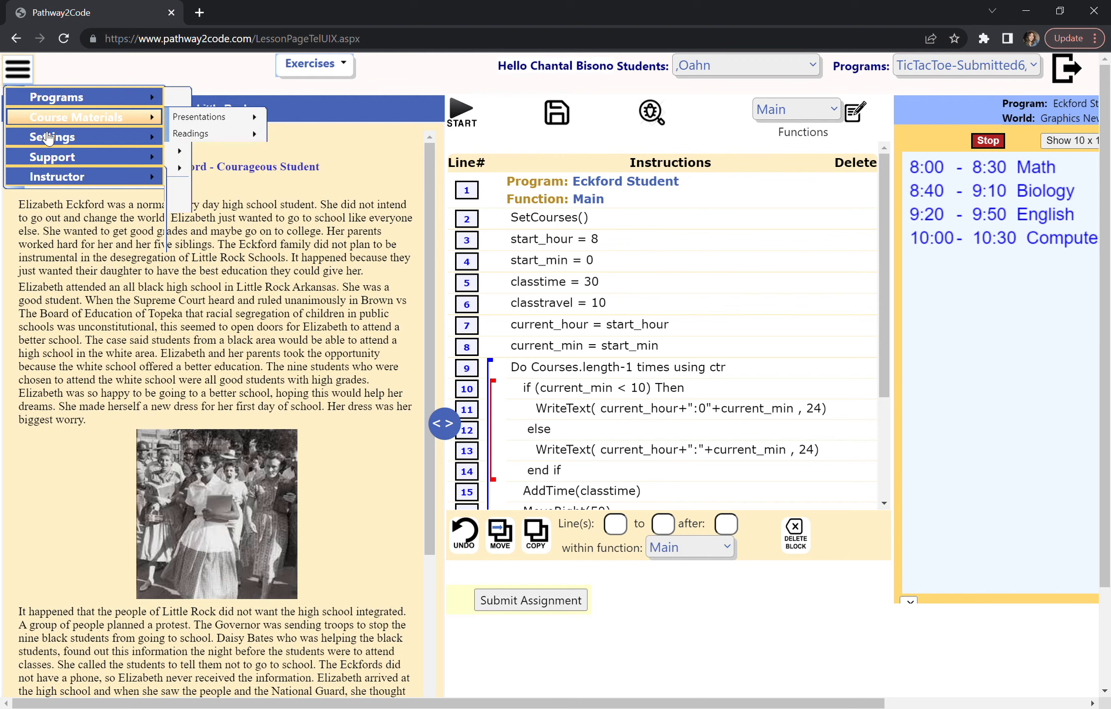
pyautogui.moveTo(144, 180)
pyautogui.click(211, 176)
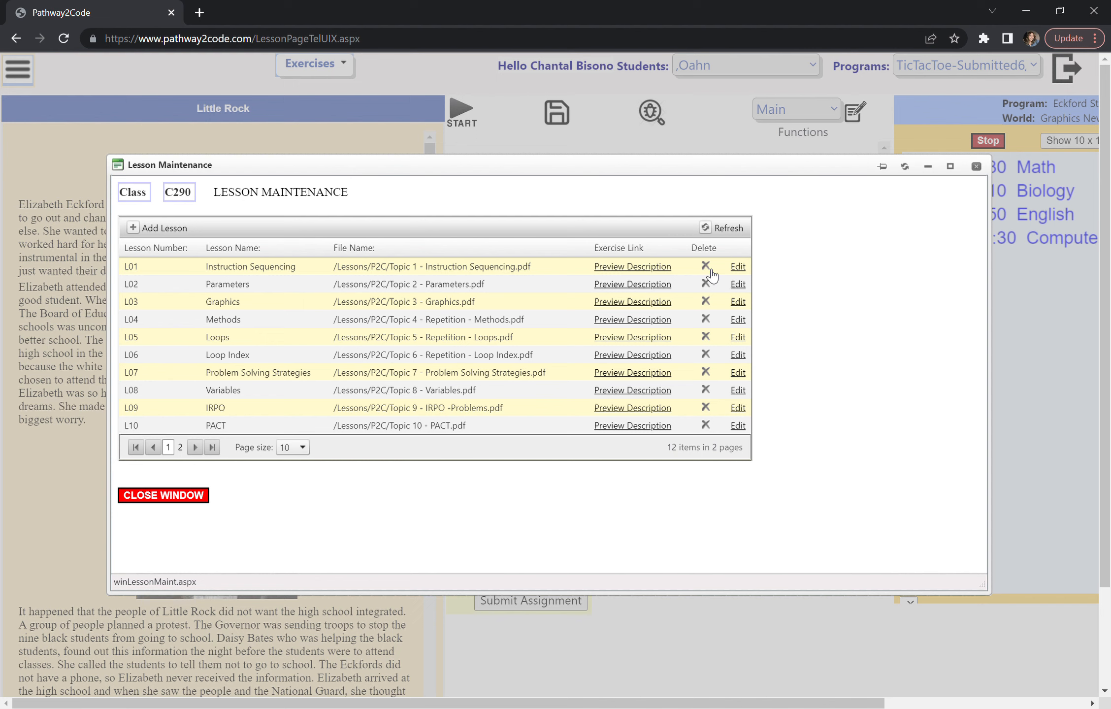
# Open the L01 Instruction Sequencing lesson for editing and review its number, name and file fields
pyautogui.click(738, 270)
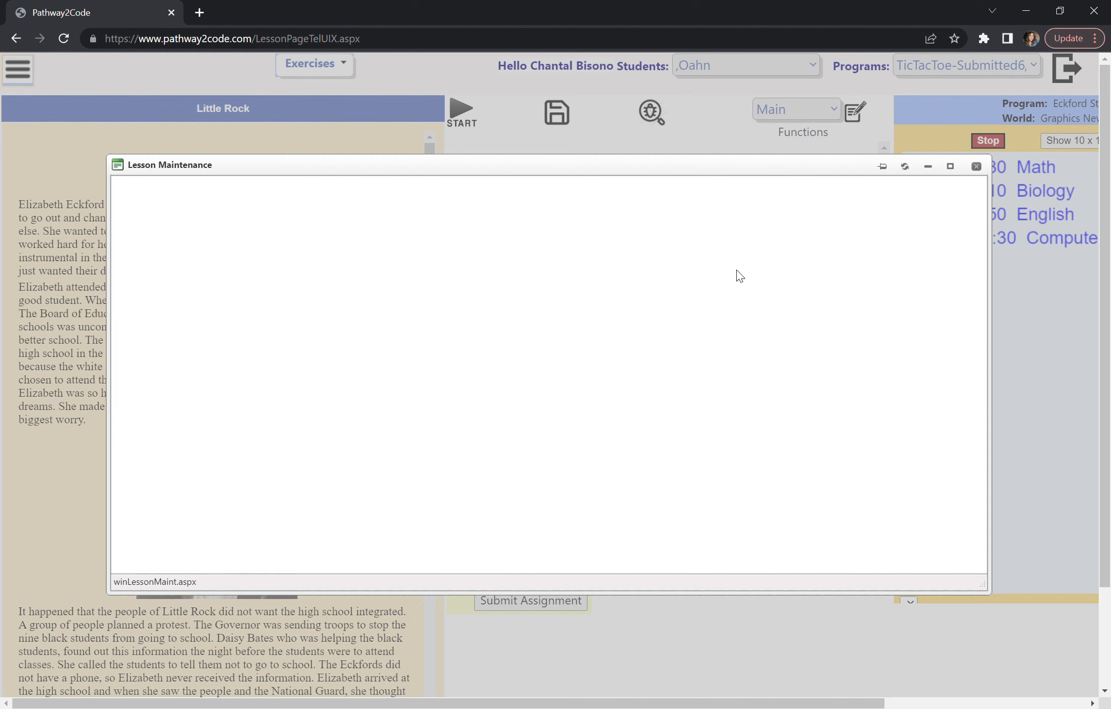
pyautogui.scroll(-3, 651, 315)
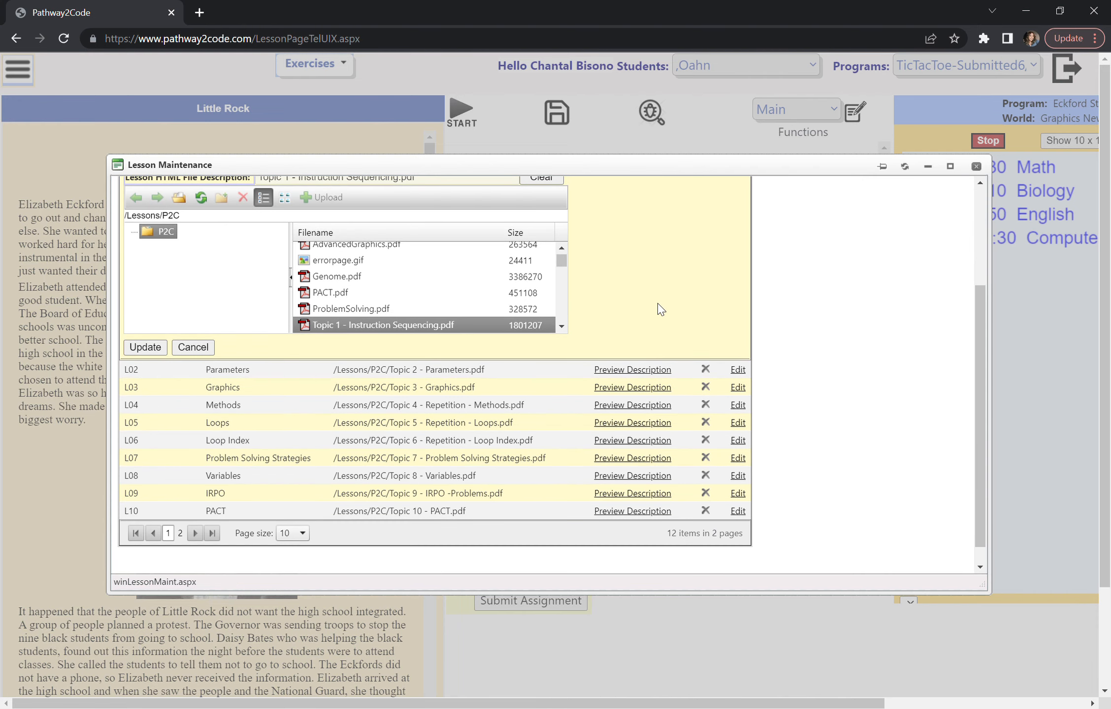
pyautogui.scroll(3, 658, 312)
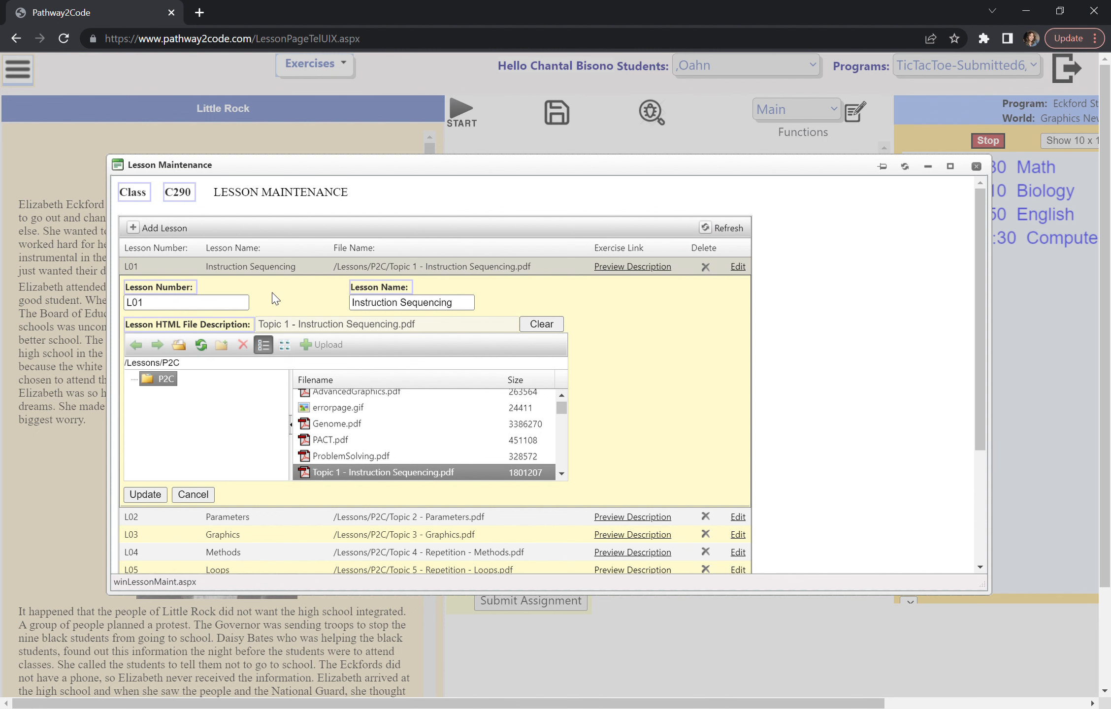
pyautogui.scroll(-1, 273, 299)
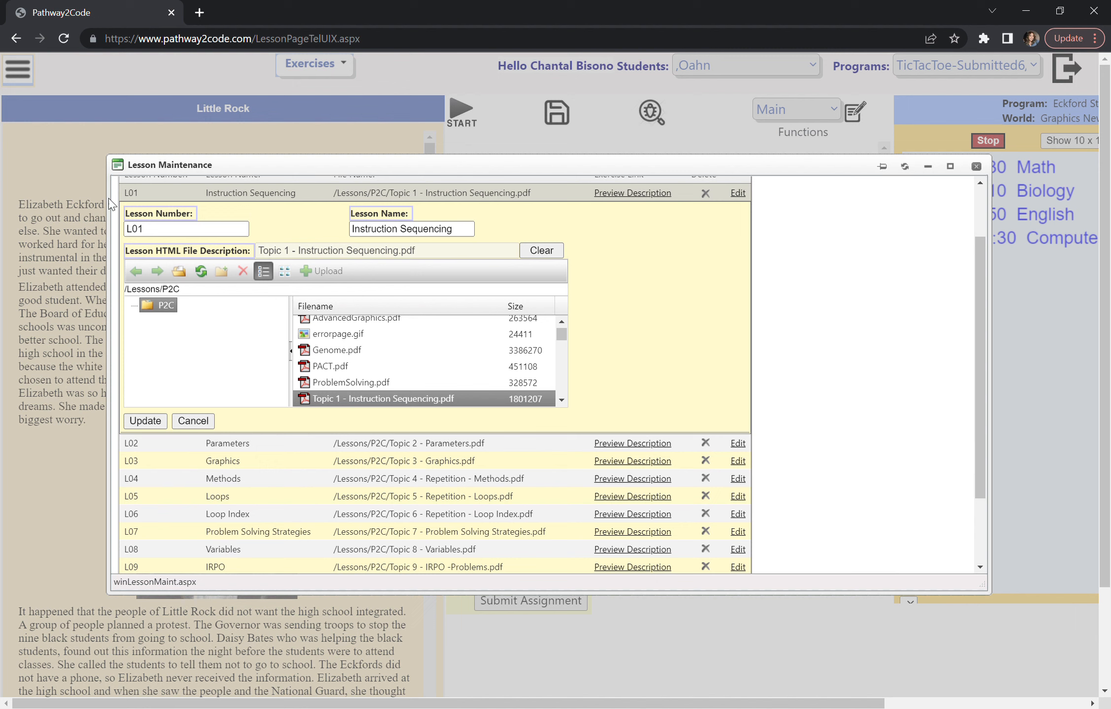
pyautogui.click(177, 231)
pyautogui.click(407, 228)
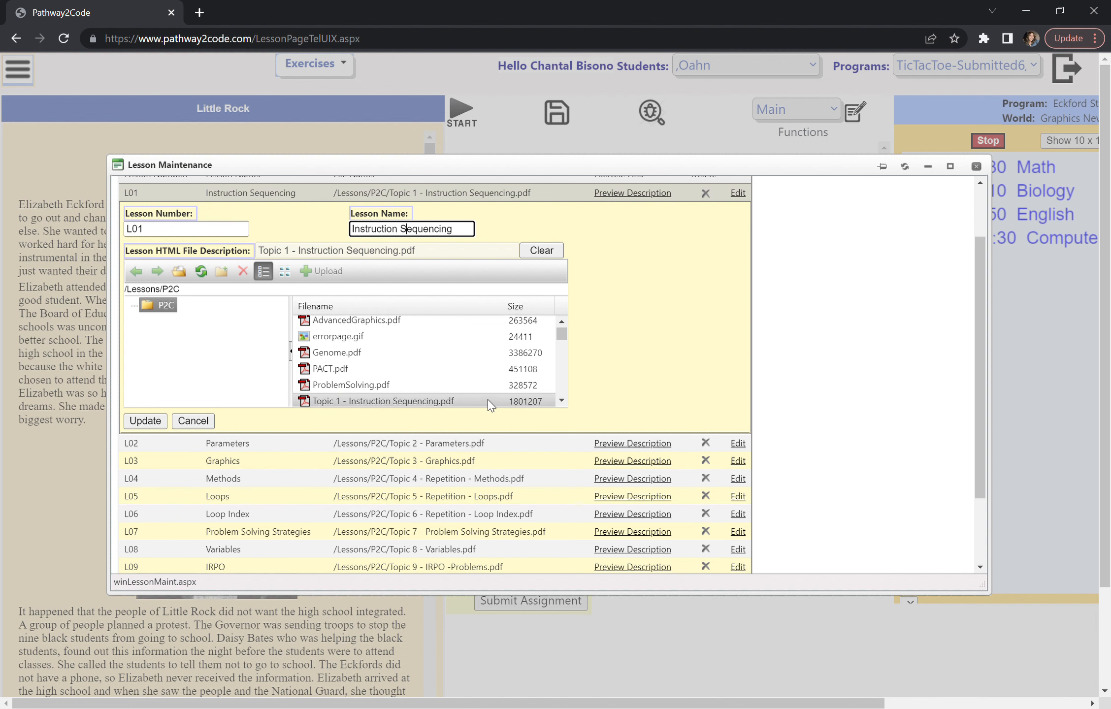
# Browse the available lesson files for L01 Instruction Sequencing and update the lesson with Topic 1 - Instruction Sequencing.pdf still selected
pyautogui.scroll(-6, 457, 367)
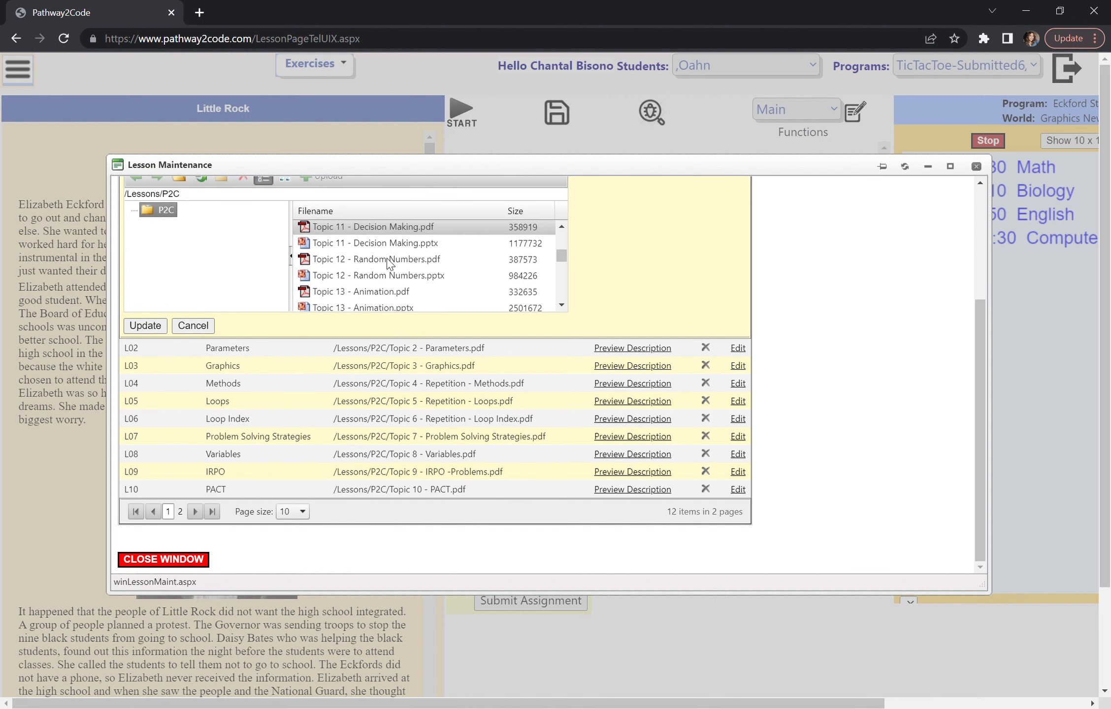
pyautogui.scroll(4, 389, 263)
pyautogui.scroll(-2, 389, 263)
pyautogui.scroll(2, 389, 264)
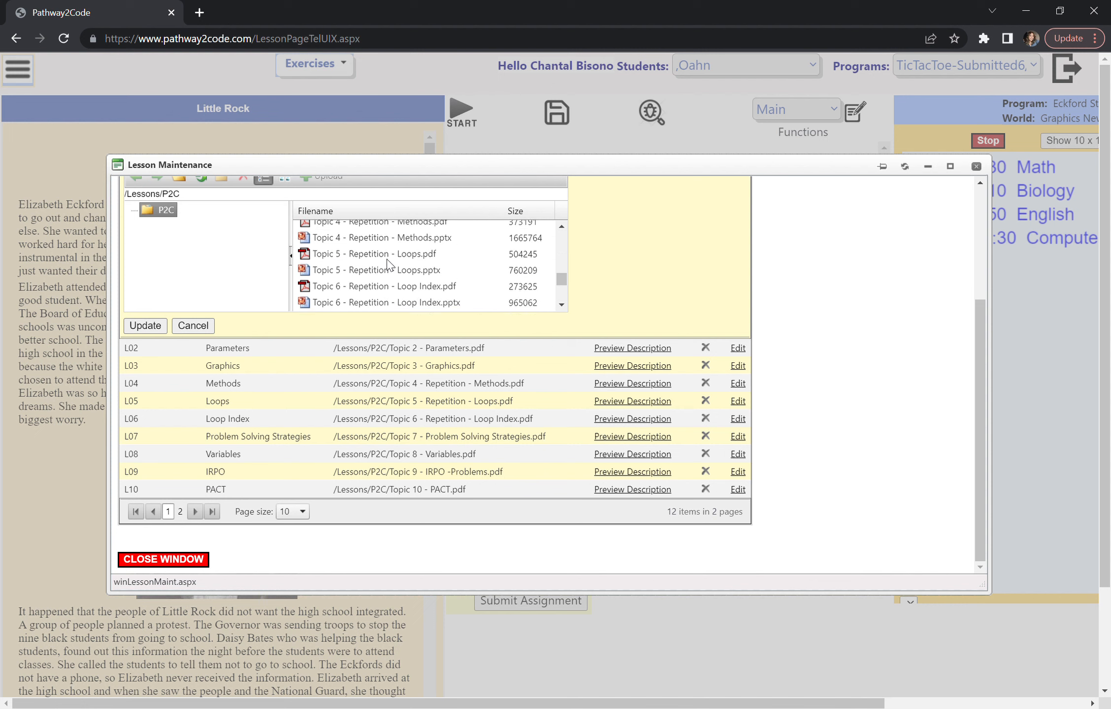
pyautogui.scroll(8, 389, 263)
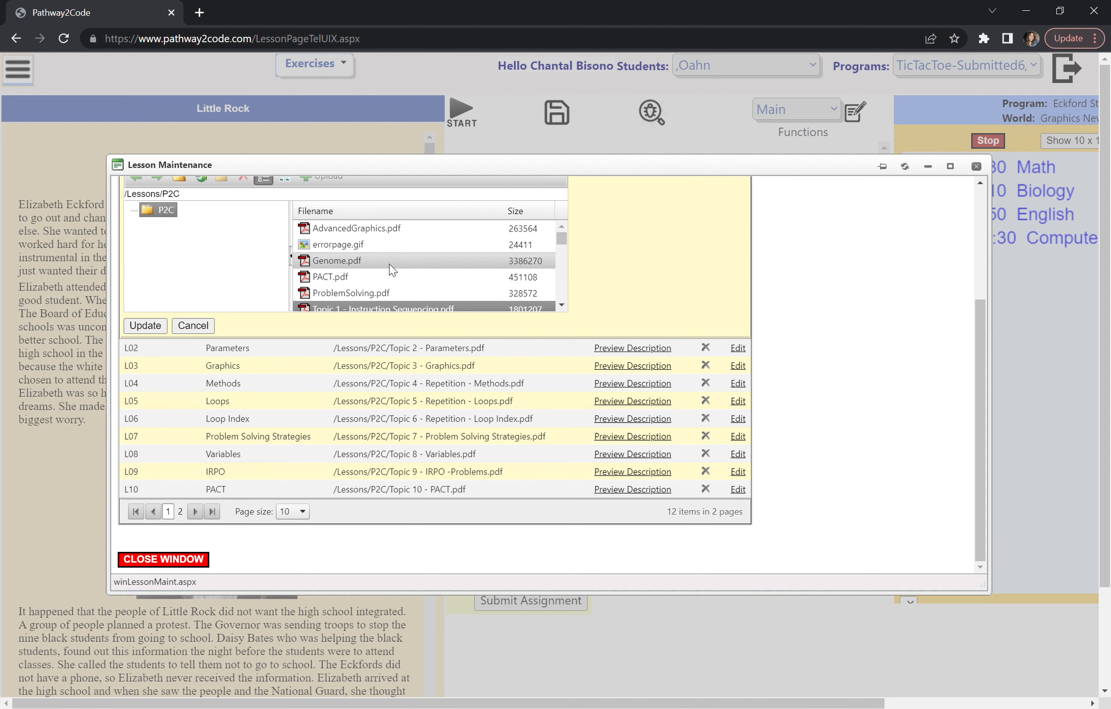
pyautogui.scroll(-2, 389, 269)
pyautogui.scroll(3, 221, 261)
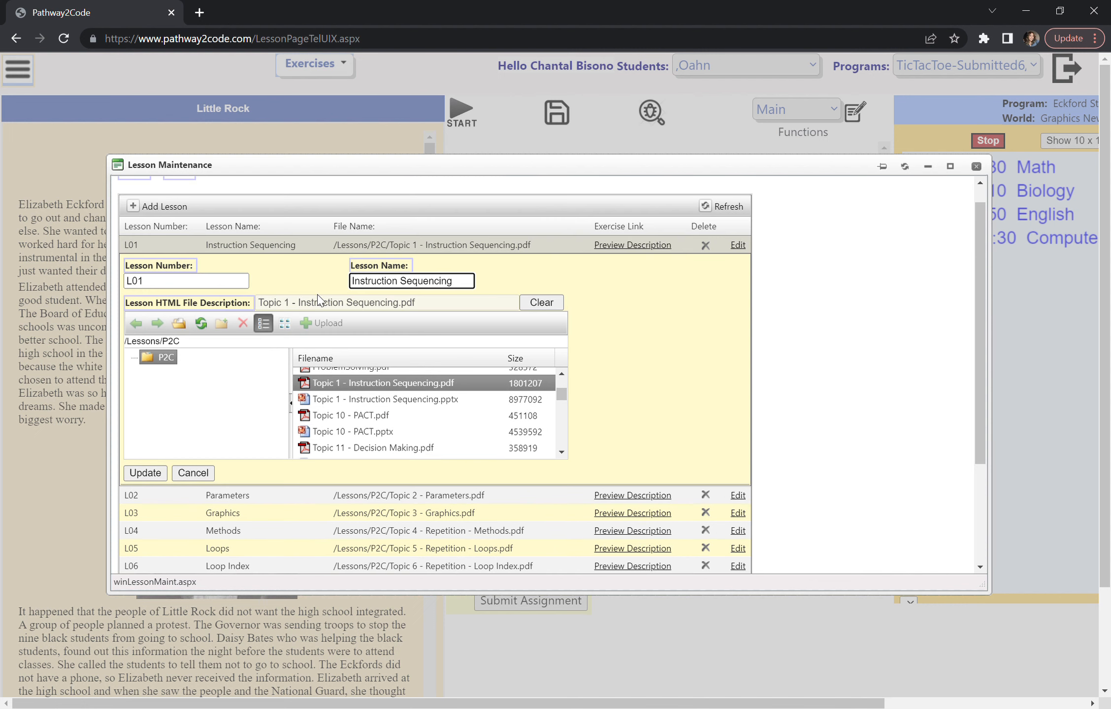
pyautogui.click(148, 472)
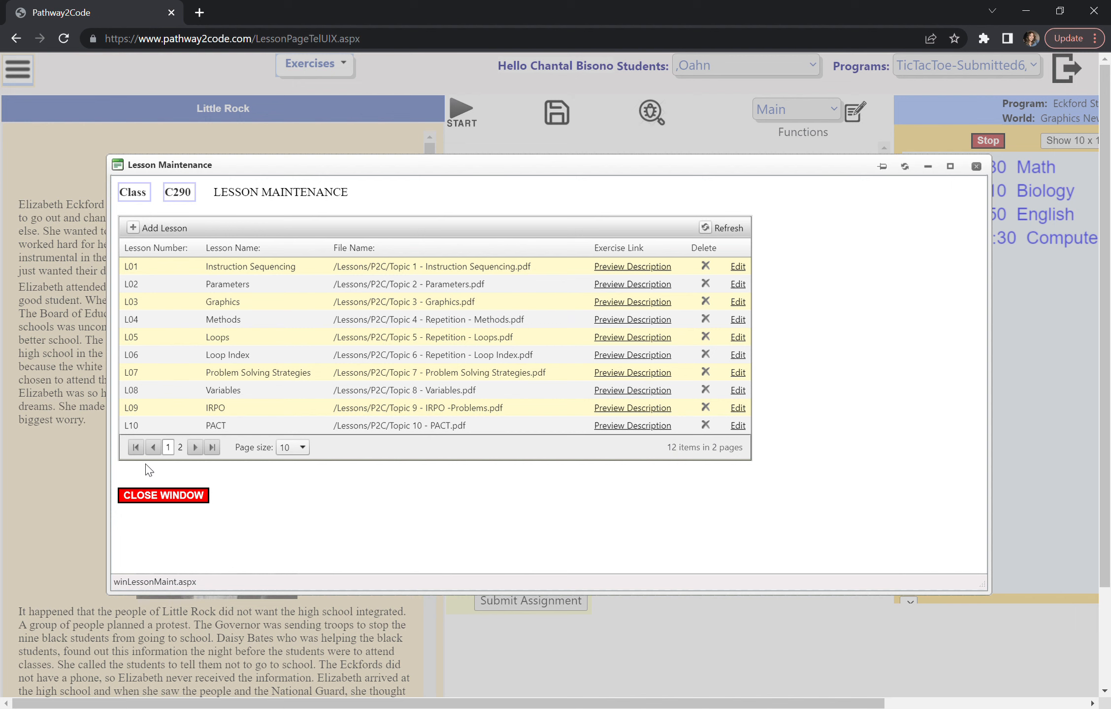
# Start a new lesson and choose Topic 5 - Repetition - Loops.pptx as its description file
pyautogui.click(138, 228)
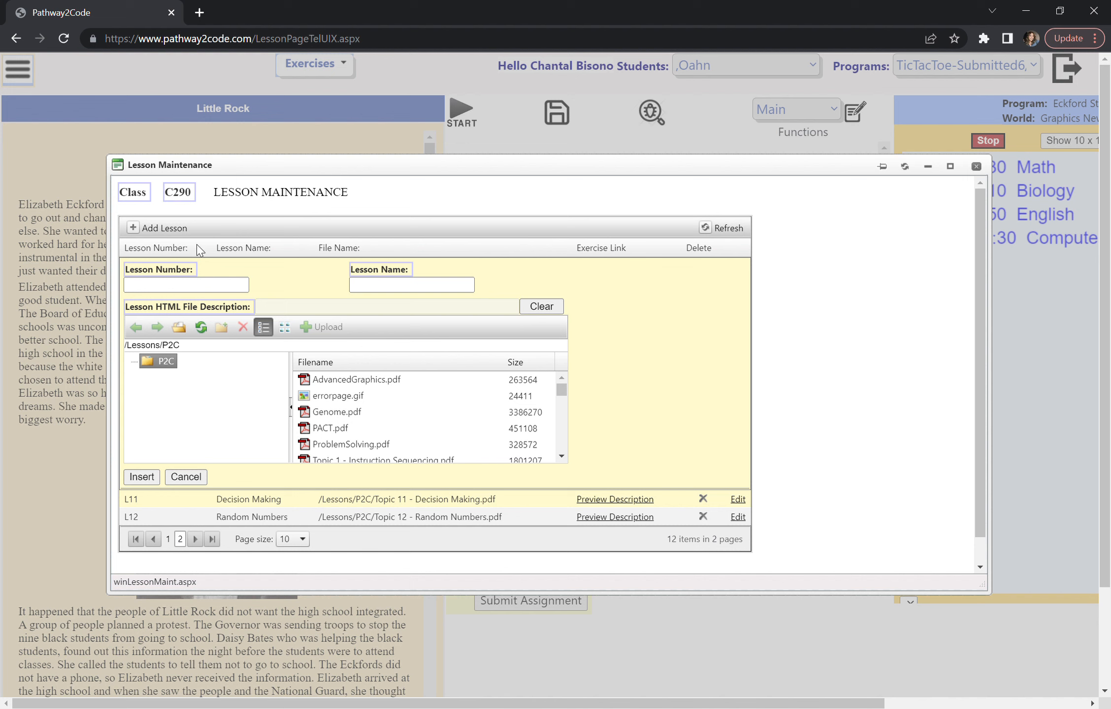
pyautogui.scroll(-1, 389, 429)
pyautogui.scroll(-6, 389, 429)
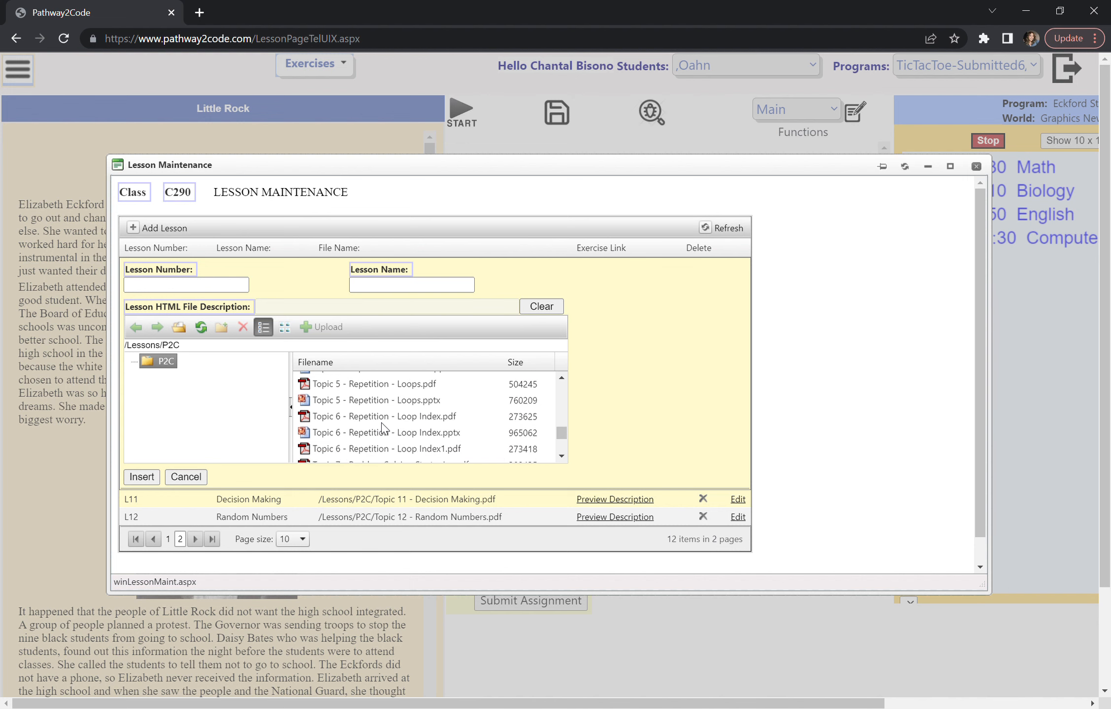
pyautogui.click(365, 396)
# Set the new lesson's number to L20
pyautogui.click(157, 284)
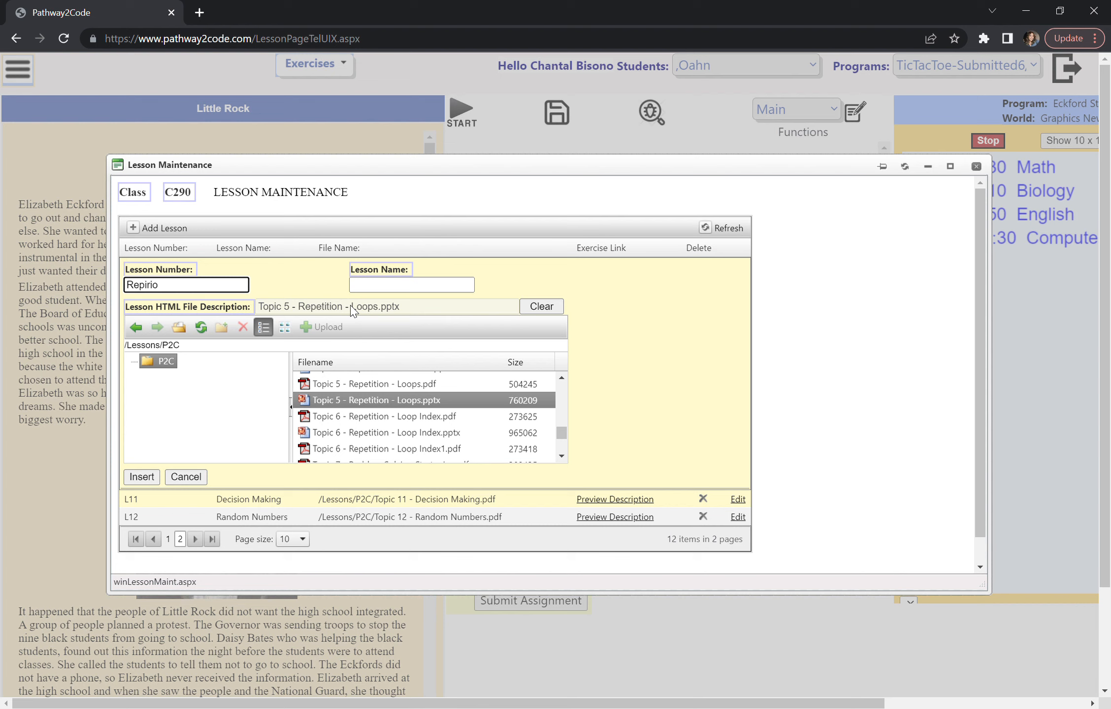
pyautogui.press('BackSpace')
pyautogui.press('BackSpace')
pyautogui.press('BackSpace')
pyautogui.press('BackSpace')
pyautogui.press('BackSpace')
pyautogui.press('BackSpace')
pyautogui.press('BackSpace')
# Name the new lesson Repetition, insert it into the lesson list and close the lesson maintenance window
pyautogui.click(374, 287)
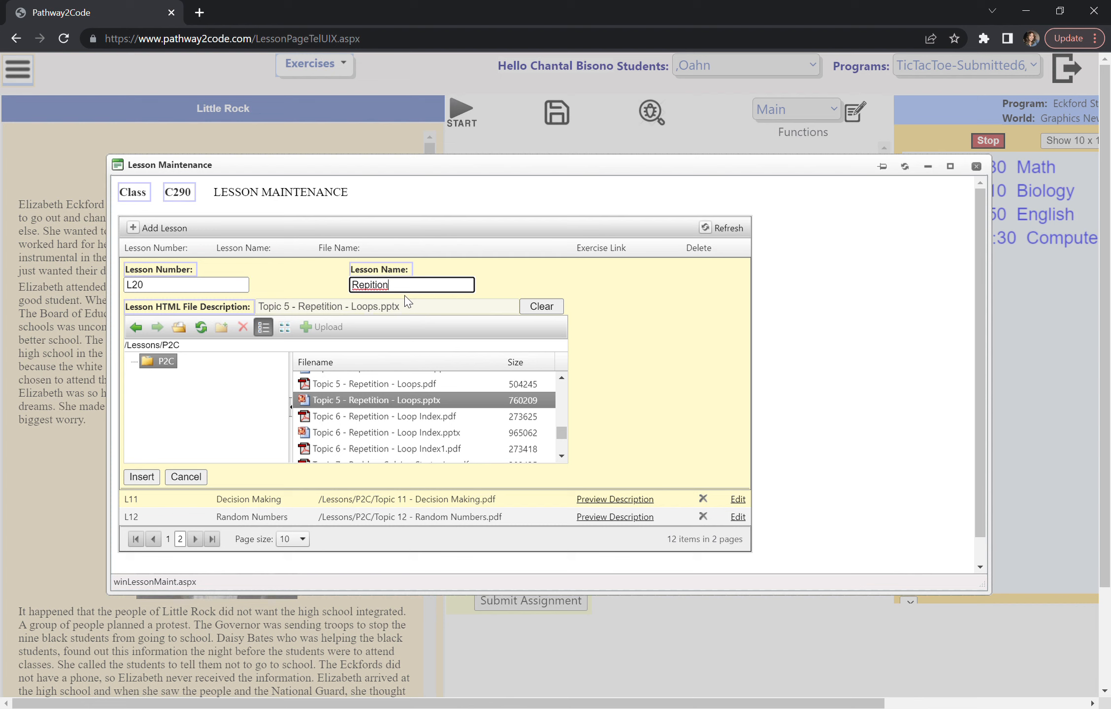
pyautogui.doubleClick(370, 285)
pyautogui.write('Rep')
pyautogui.click(635, 313)
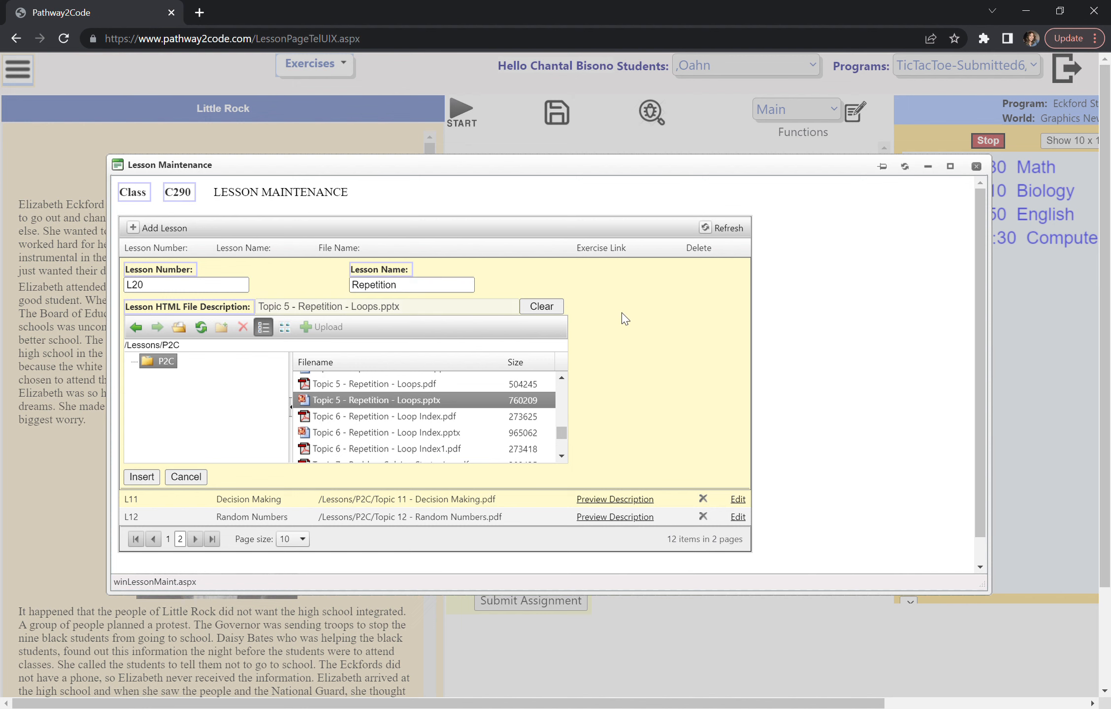
pyautogui.scroll(-1, 591, 325)
pyautogui.click(142, 449)
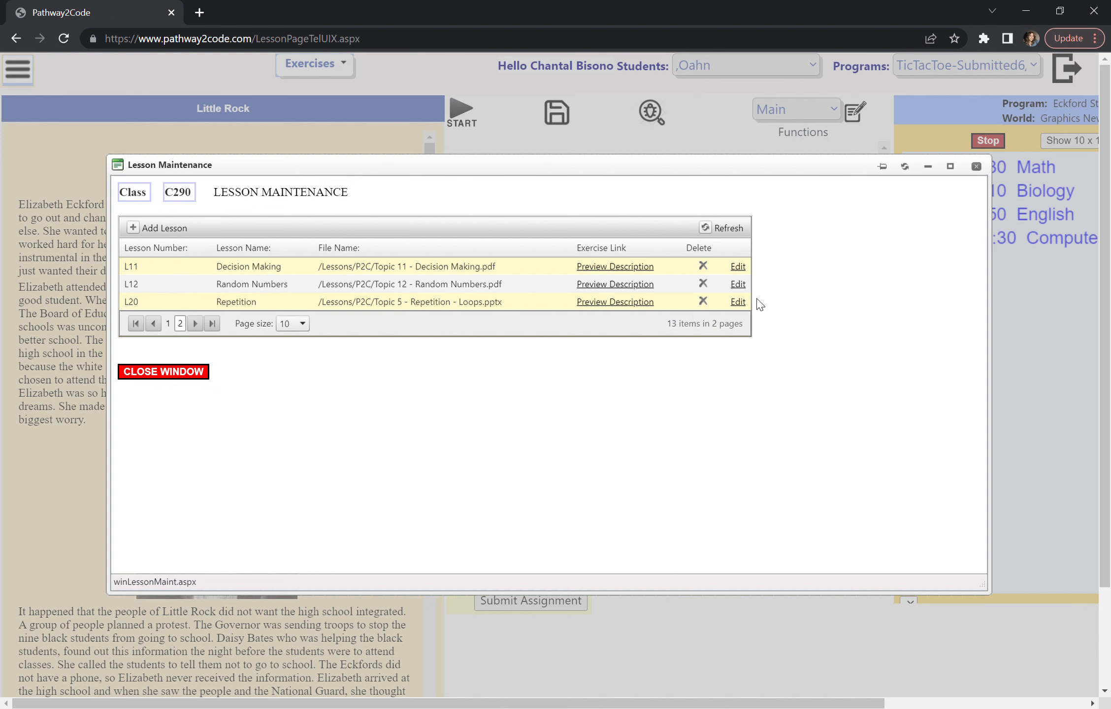
pyautogui.click(195, 372)
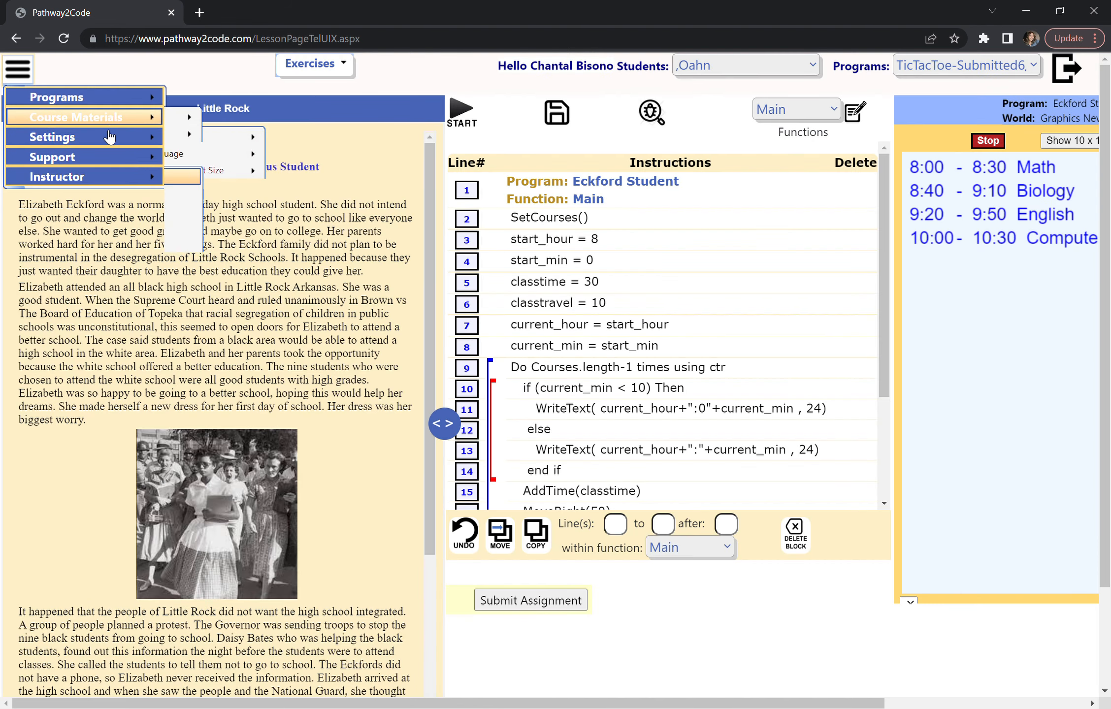
# Load the Eckford Student (R) program
pyautogui.moveTo(110, 175)
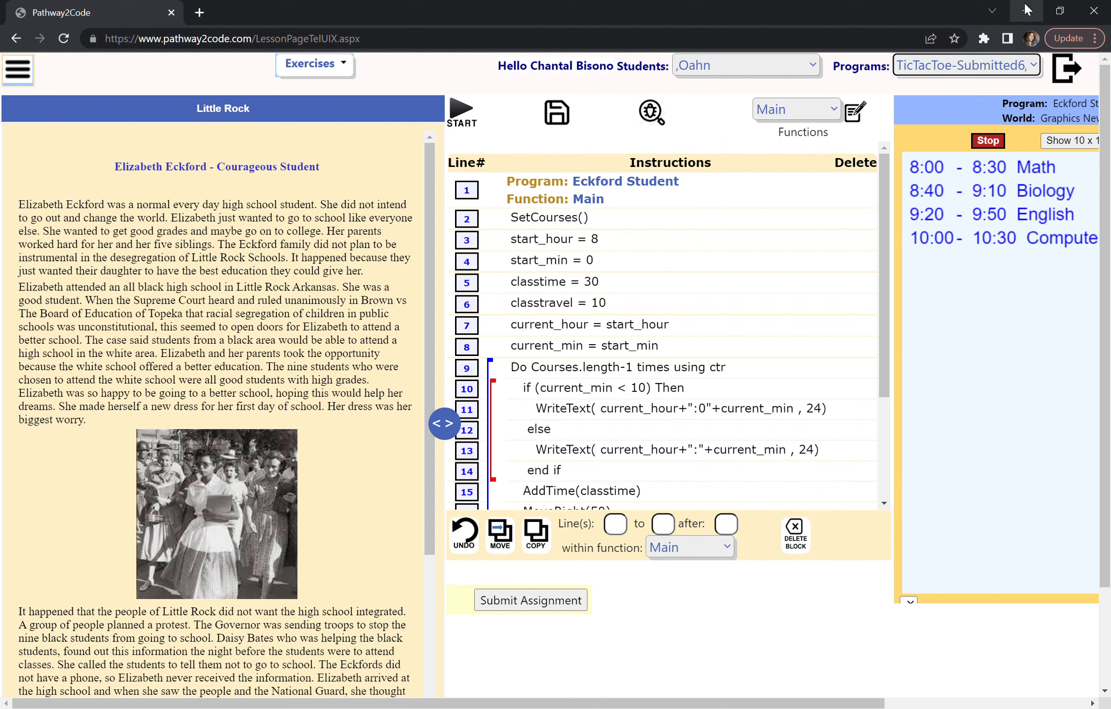
pyautogui.click(961, 67)
pyautogui.click(904, 197)
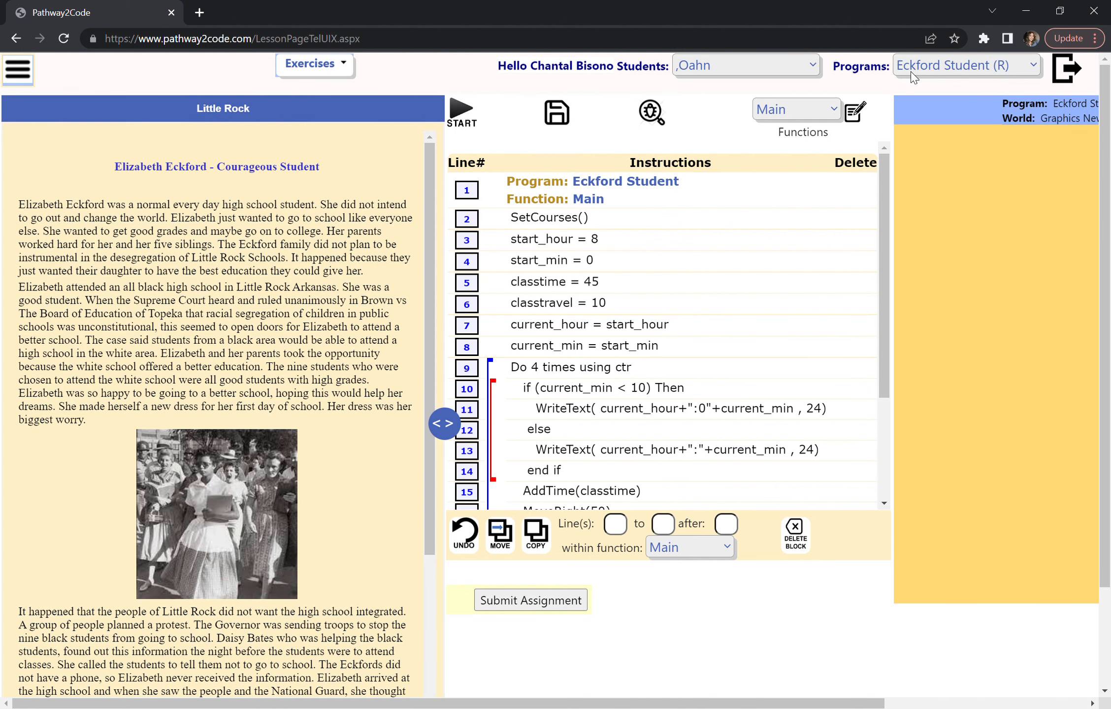
# Load the submitted TicTacToe program and run it with the lesson text panel collapsed
pyautogui.click(937, 71)
pyautogui.click(850, 258)
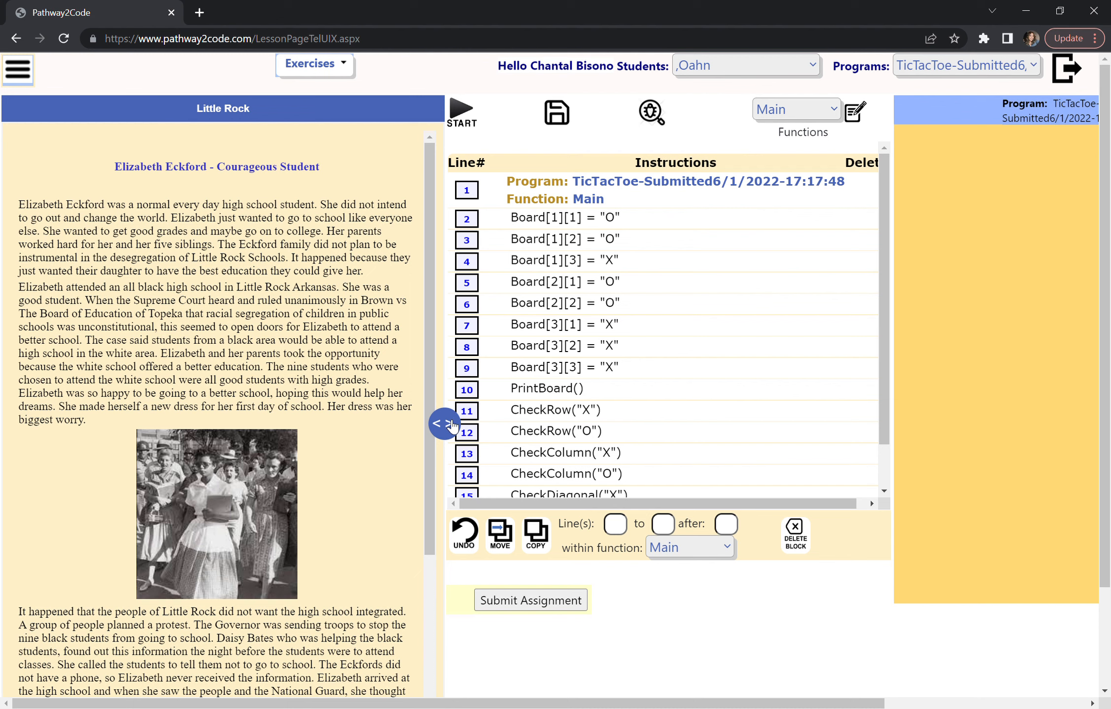
pyautogui.click(449, 423)
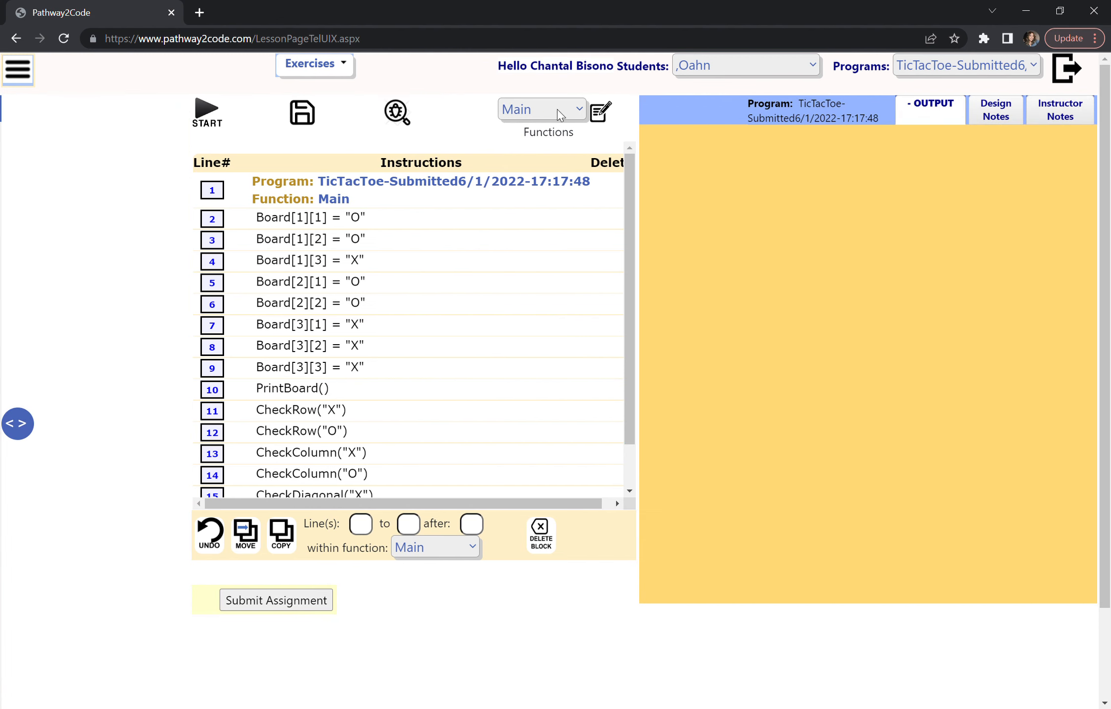
pyautogui.click(211, 113)
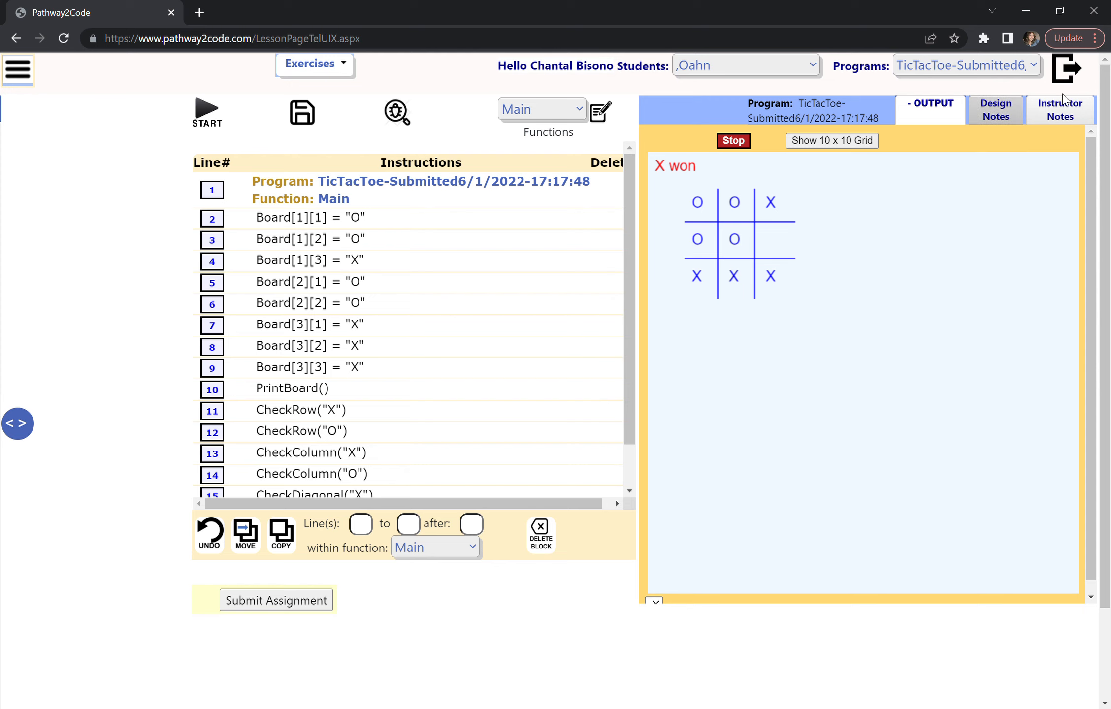
# Review the TicTacToe program's instructor notes and design notes, and return to its output
pyautogui.click(1051, 118)
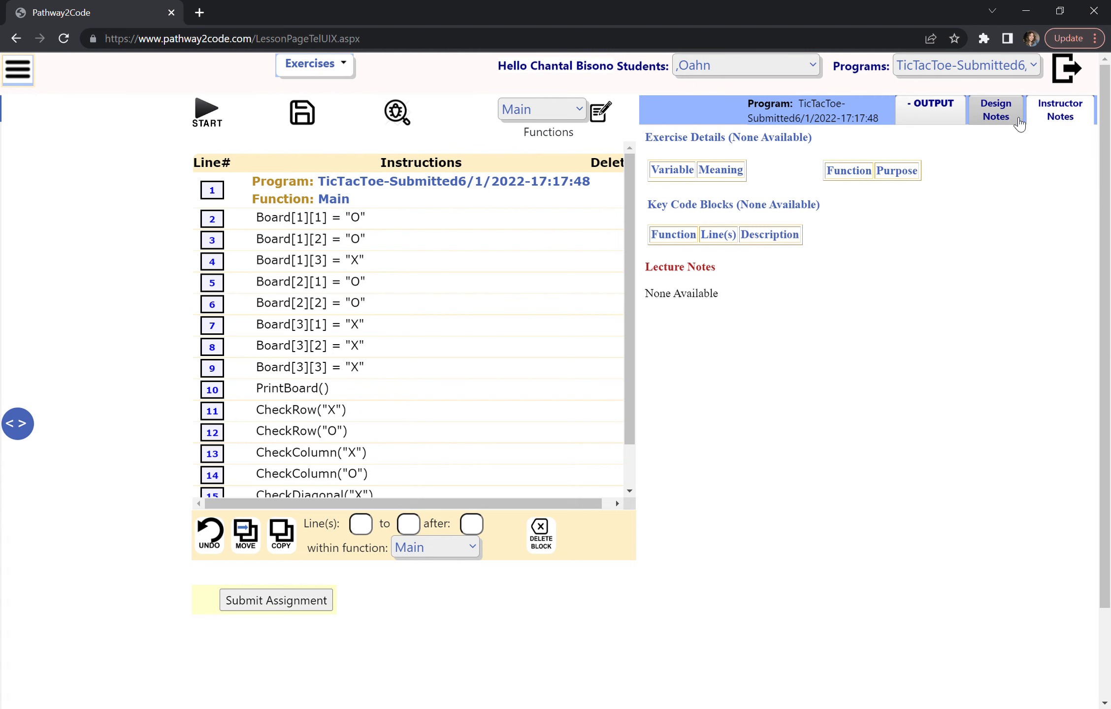
pyautogui.click(1007, 123)
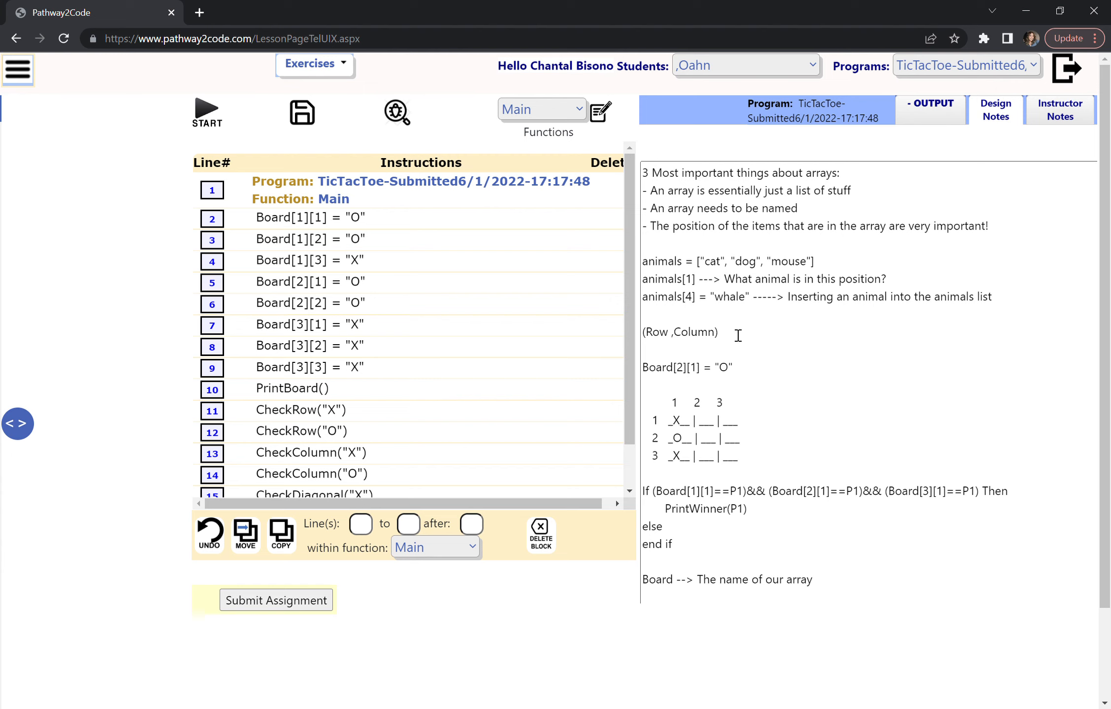
pyautogui.click(733, 335)
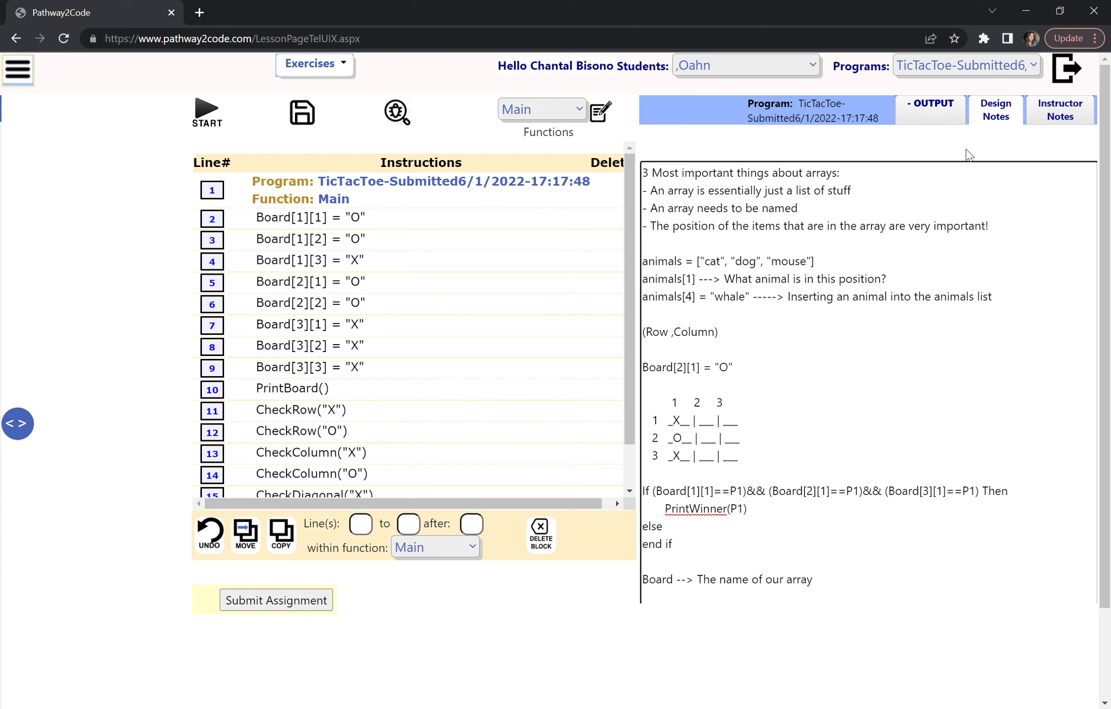
pyautogui.click(911, 123)
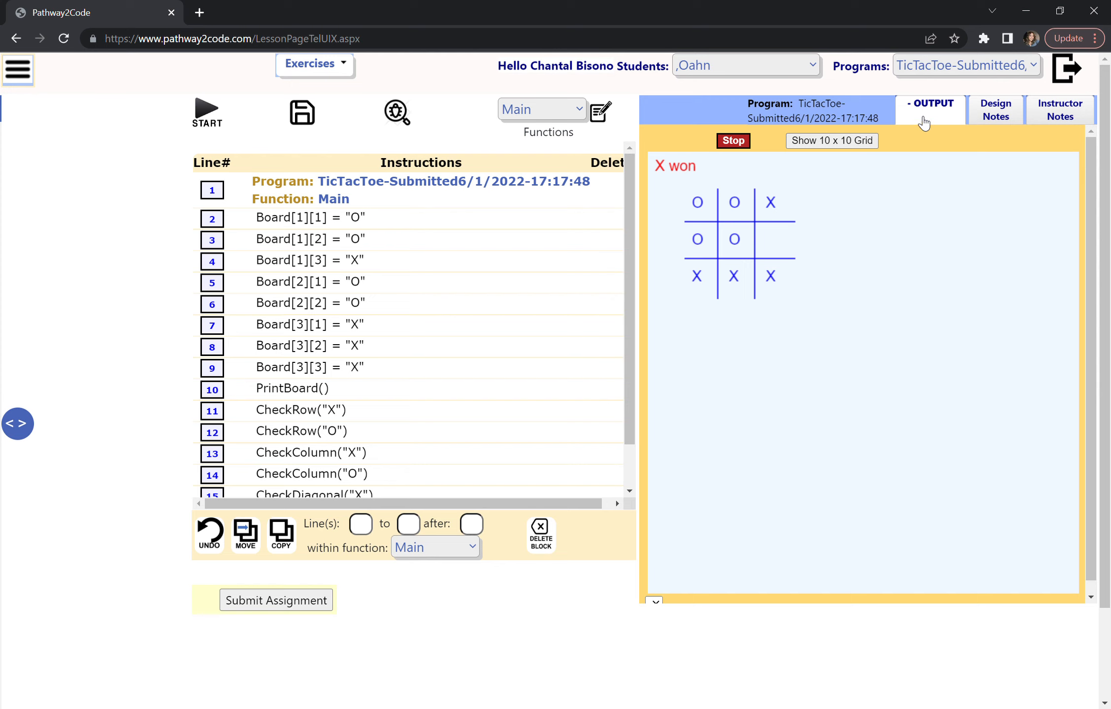